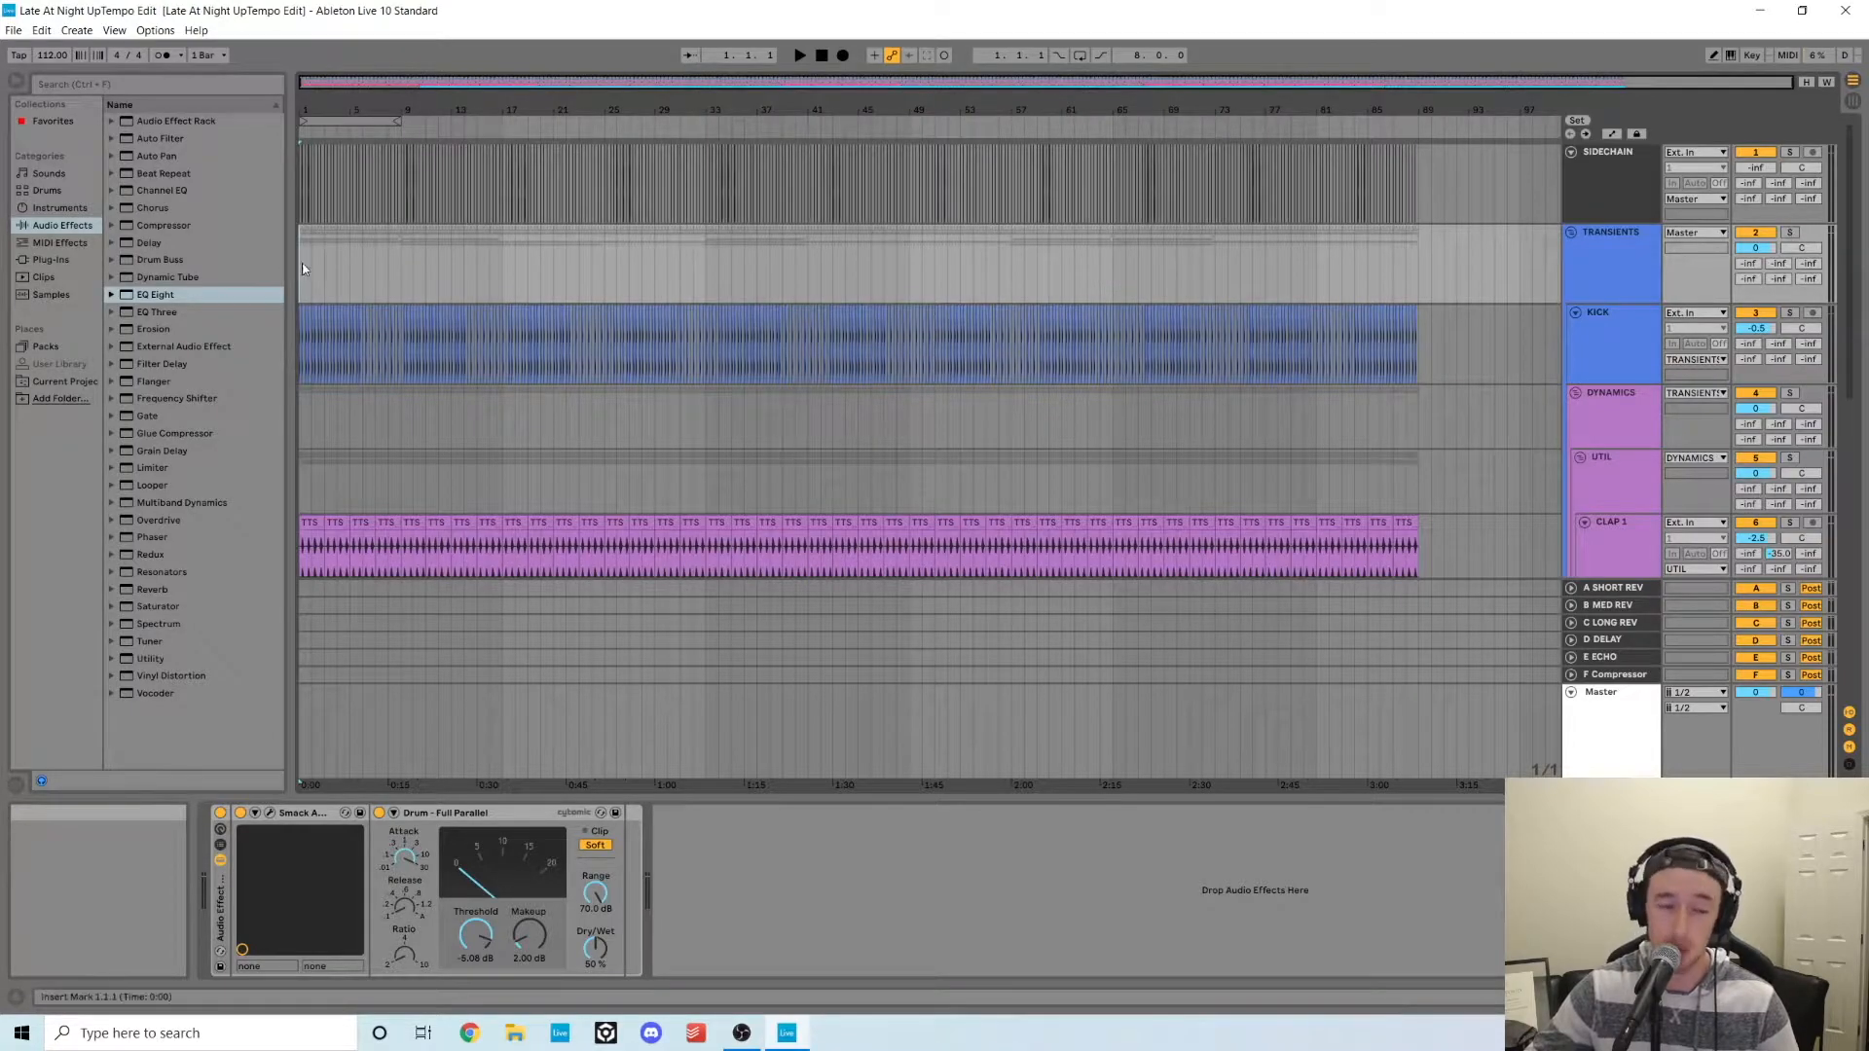
- Play the arrangement from bar 56 and lower the volume of track 12, the OLIVER percussion loop, to -6.2 dB
{"action": "scroll", "coordinate": [354, 249], "scroll_direction": "down", "scroll_amount": 5}
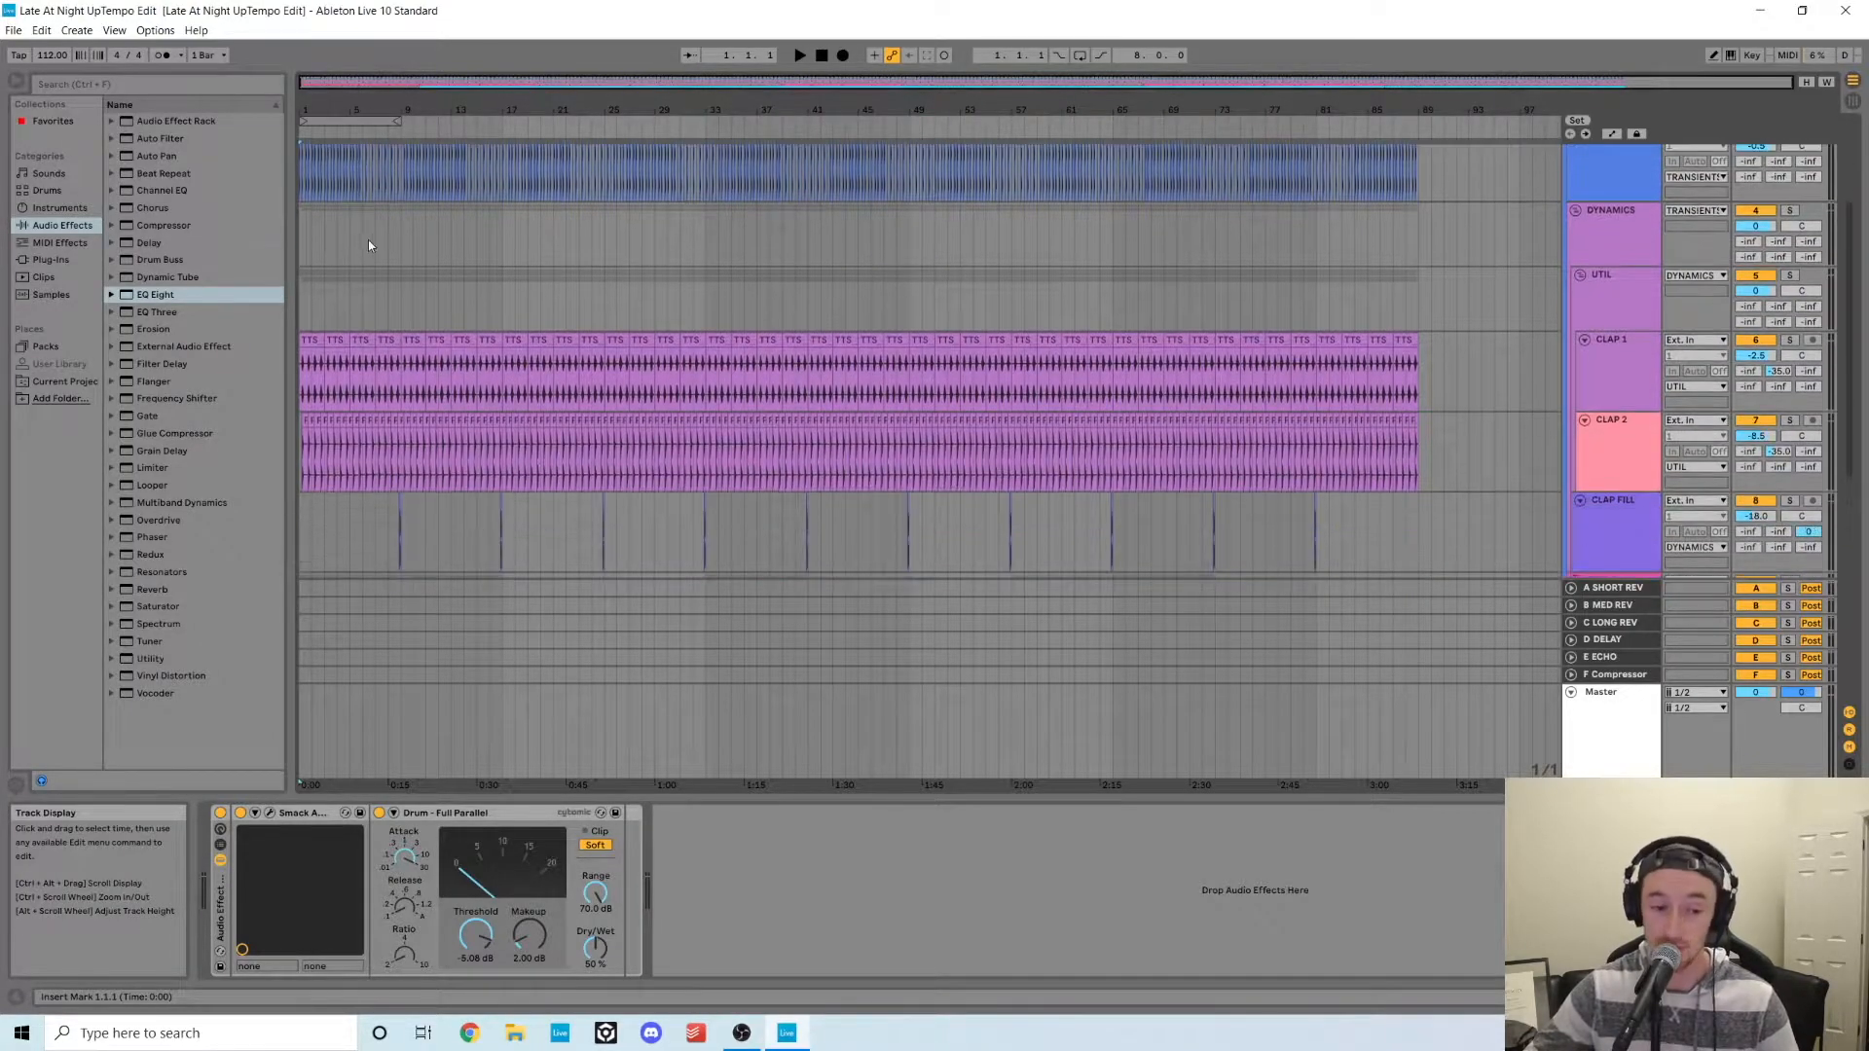
{"action": "scroll", "coordinate": [374, 250], "scroll_direction": "down", "scroll_amount": 5}
{"action": "scroll", "coordinate": [395, 259], "scroll_direction": "down", "scroll_amount": 7}
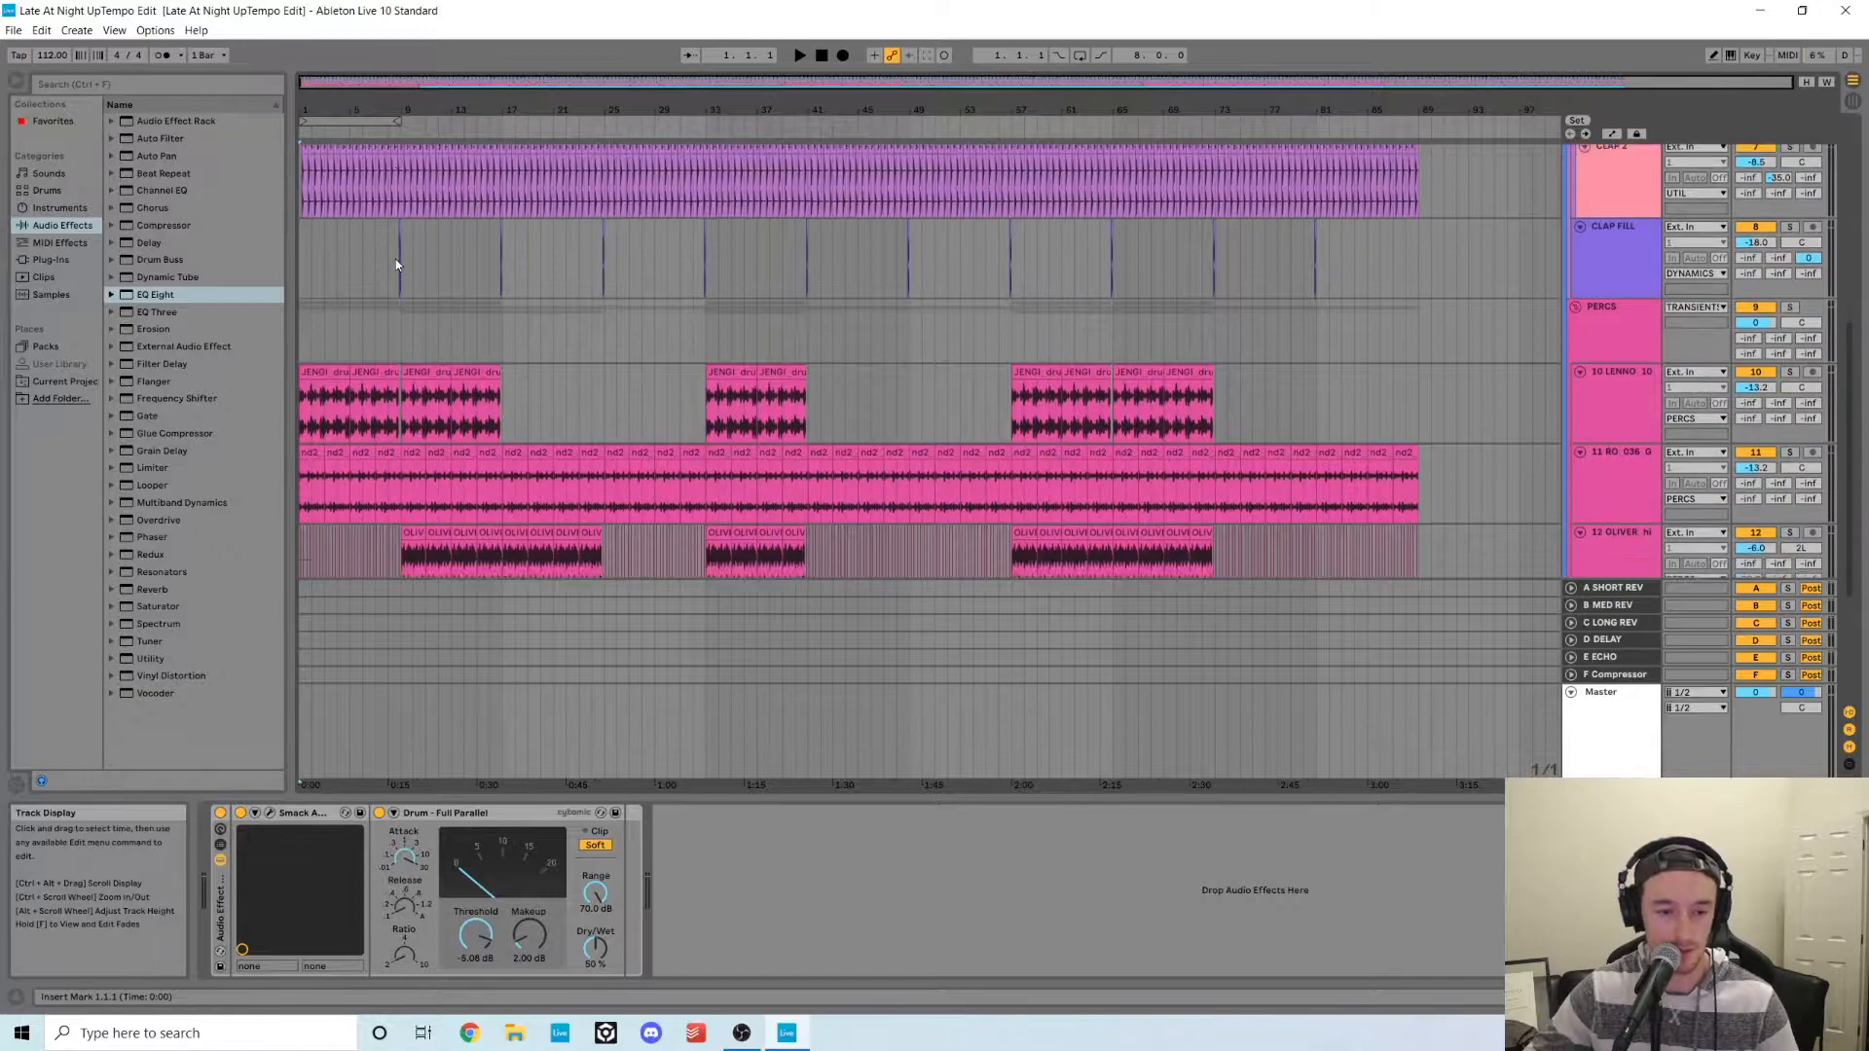
{"action": "left_click", "coordinate": [997, 373]}
{"action": "key", "text": "space"}
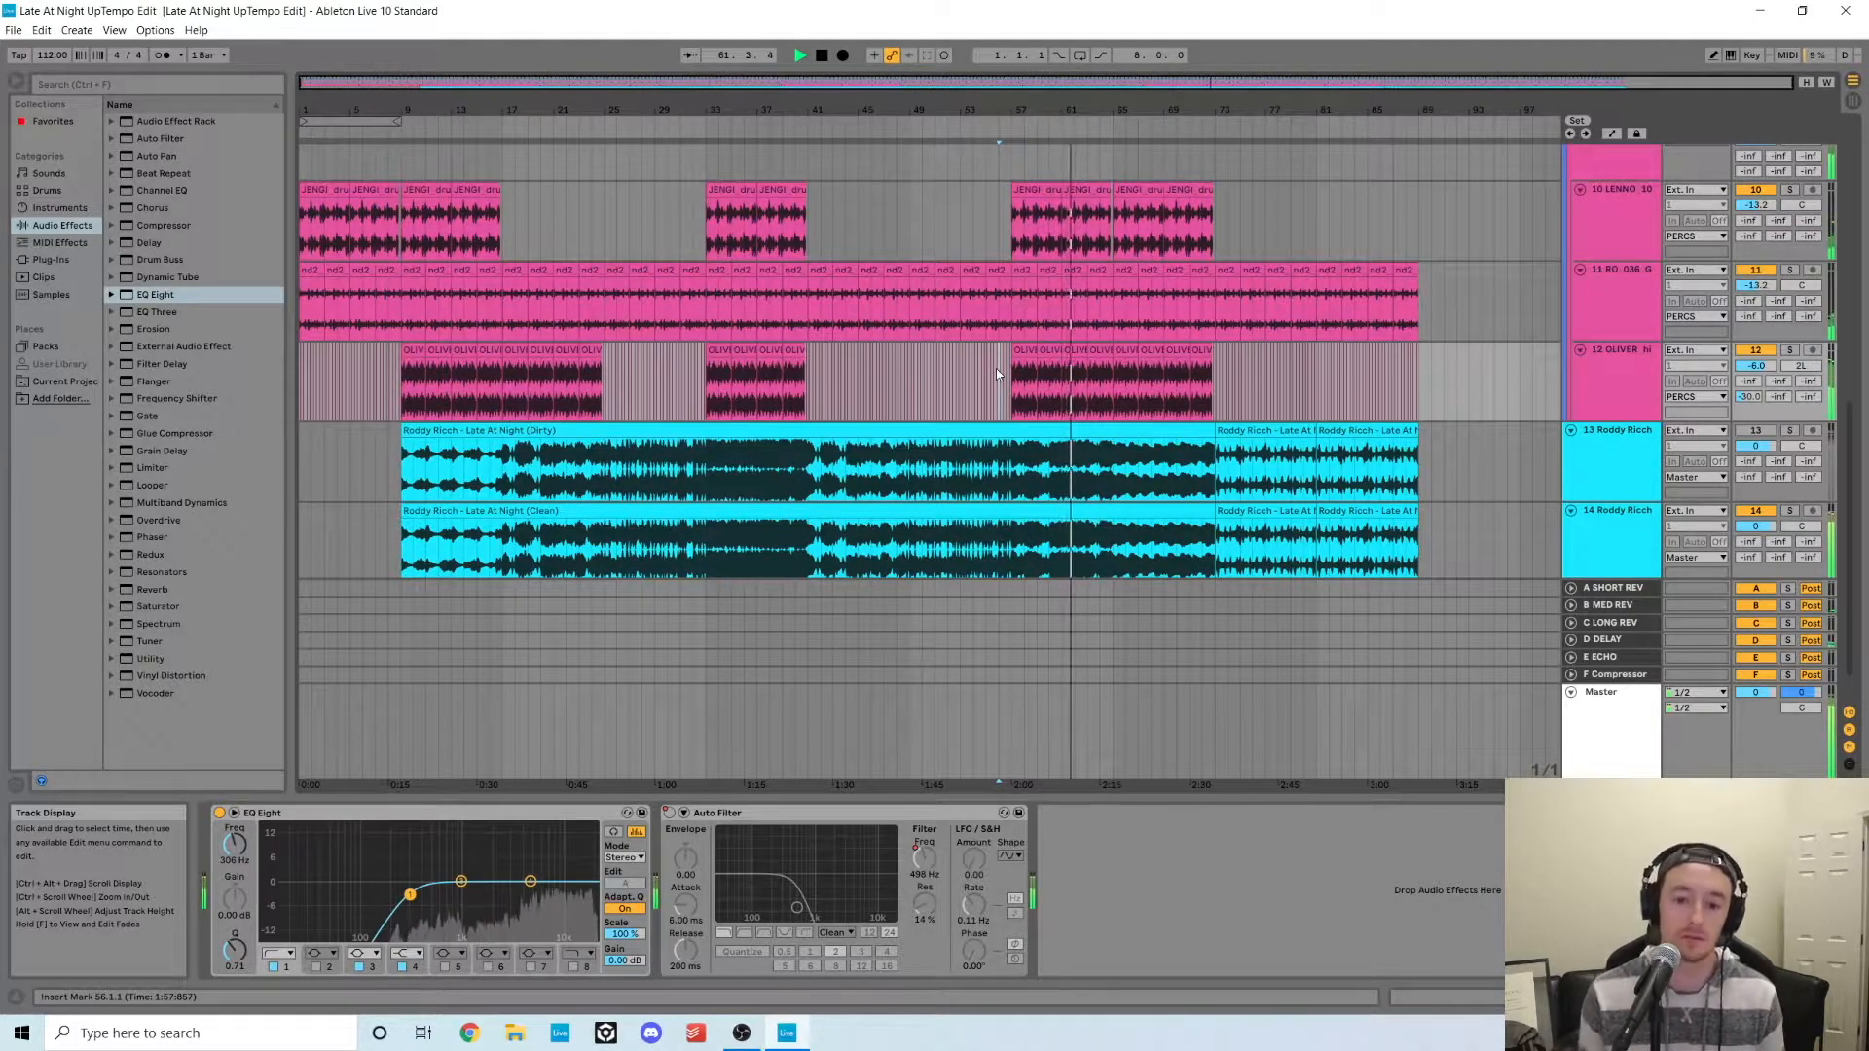
{"action": "left_click_drag", "start_coordinate": [1763, 367], "coordinate": [1769, 370]}
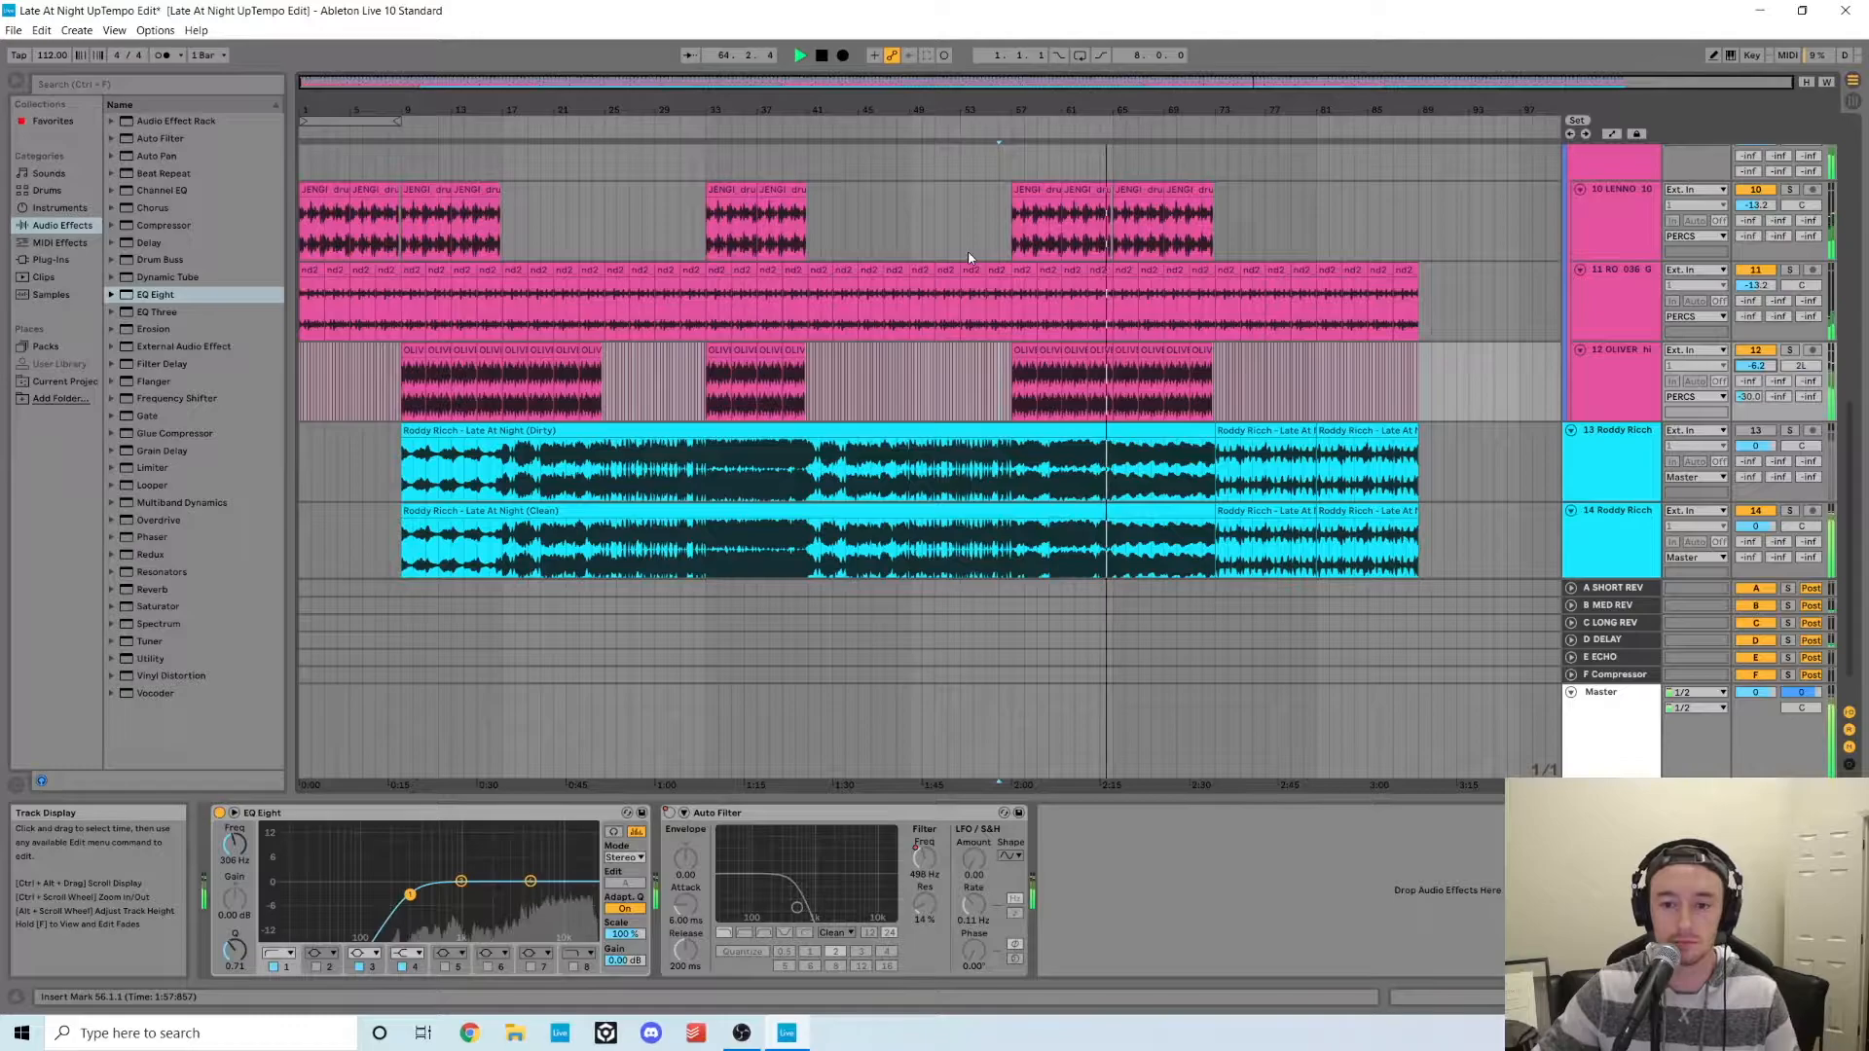
{"action": "key", "text": "space"}
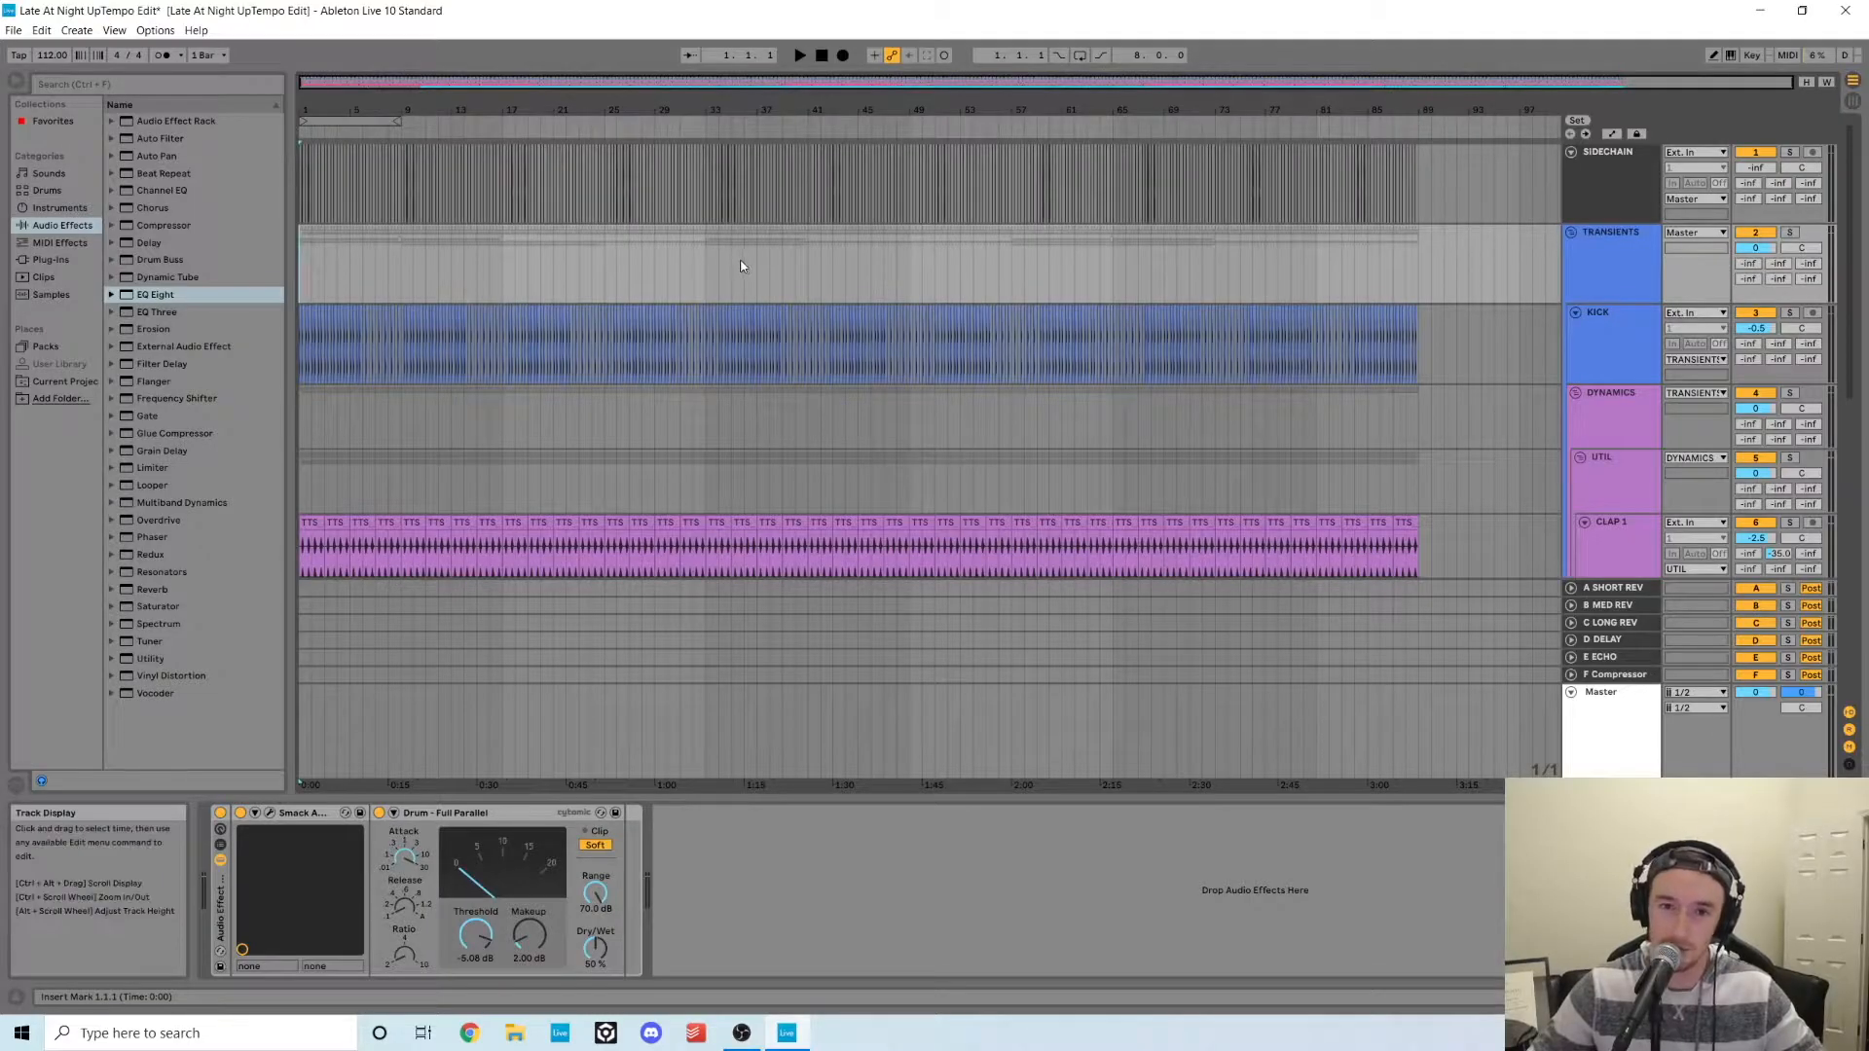
- Solo the dirty Roddy Ricch track, view the sample settings of its long clip, and remove the solo
{"action": "scroll", "coordinate": [744, 268], "scroll_direction": "down", "scroll_amount": 10}
{"action": "scroll", "coordinate": [737, 261], "scroll_direction": "down", "scroll_amount": 3}
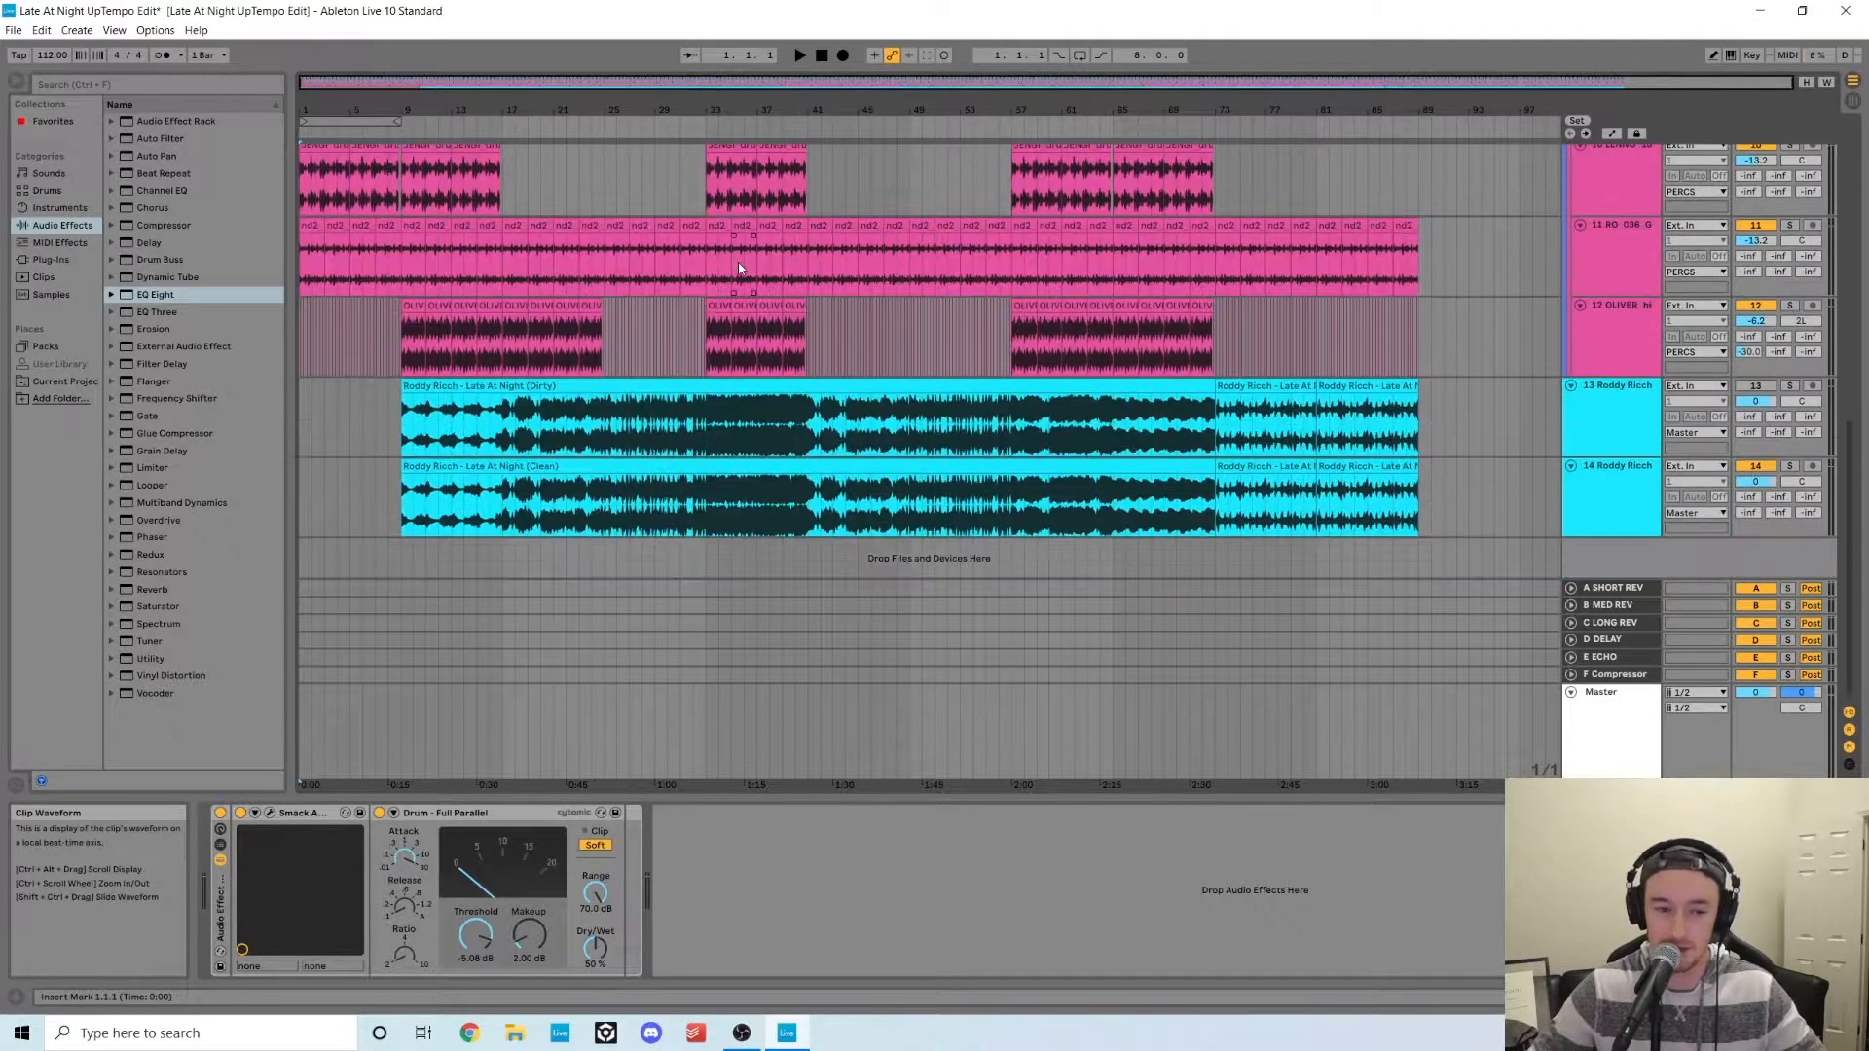
{"action": "left_click", "coordinate": [669, 426]}
{"action": "left_click", "coordinate": [1788, 386]}
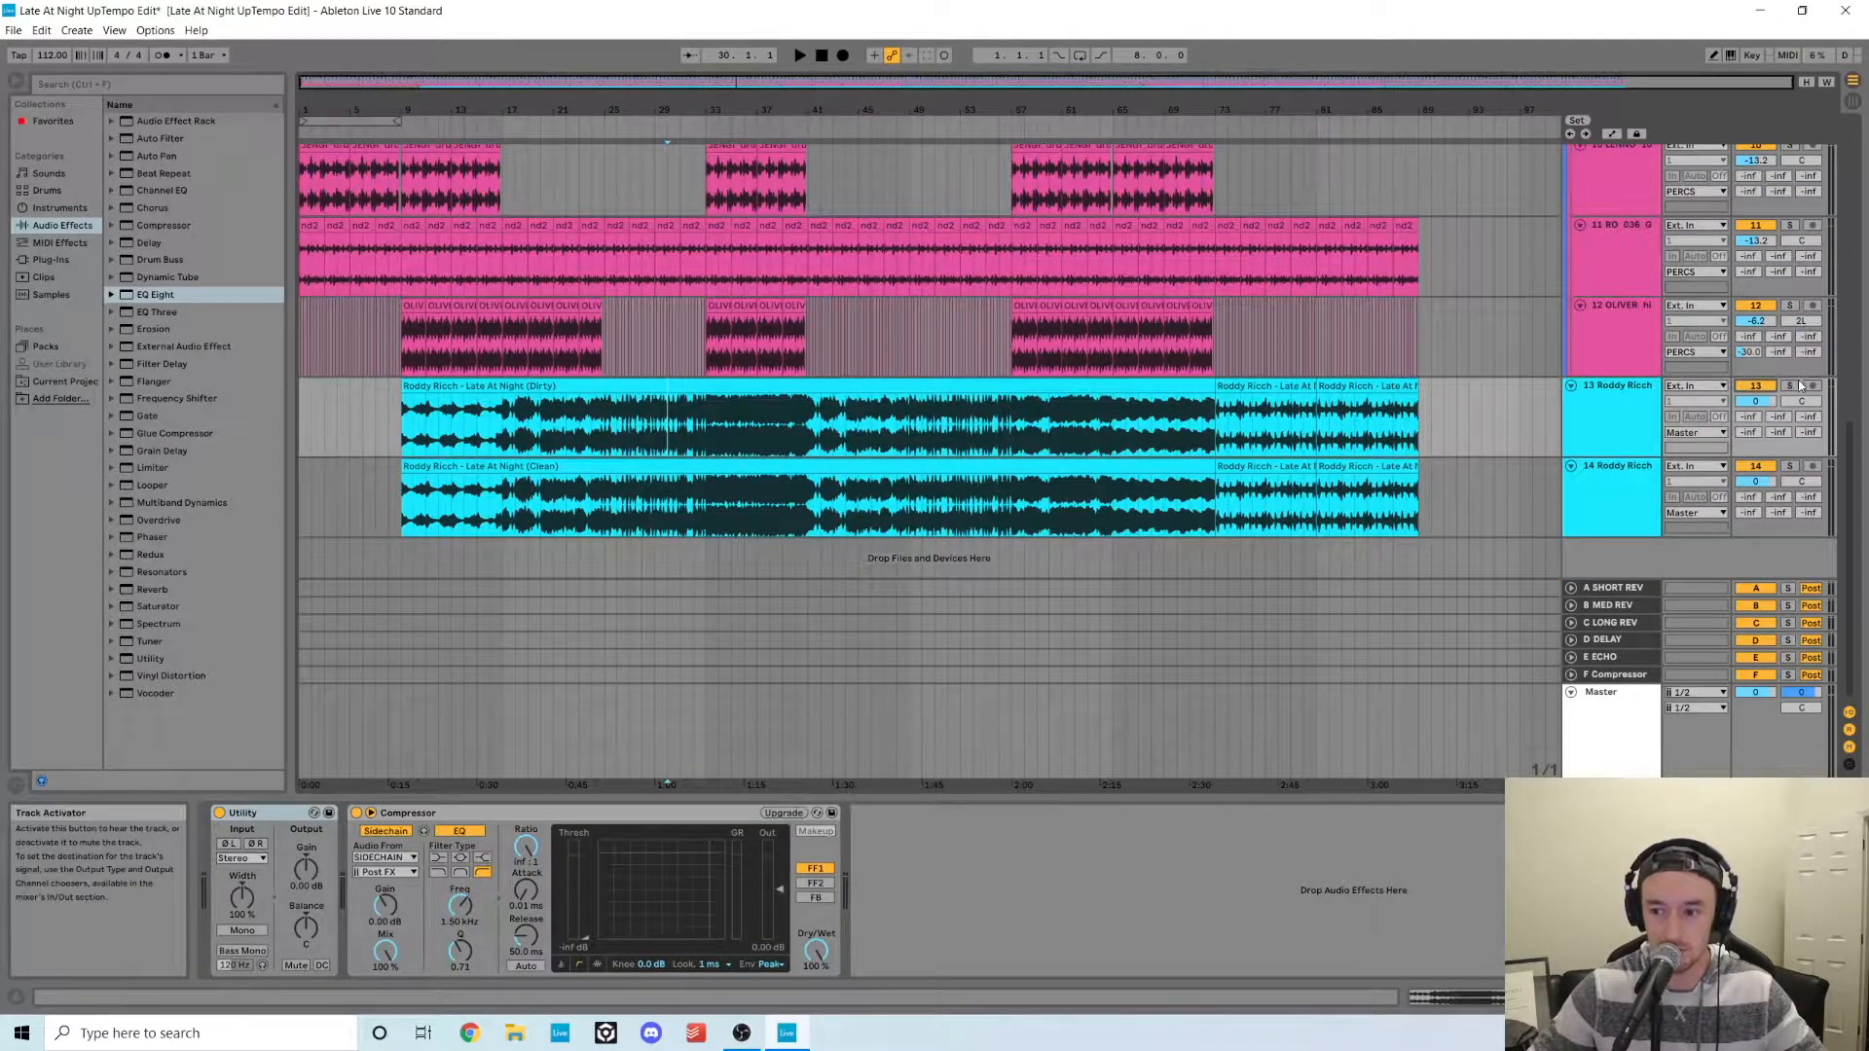
{"action": "double_click", "coordinate": [703, 418]}
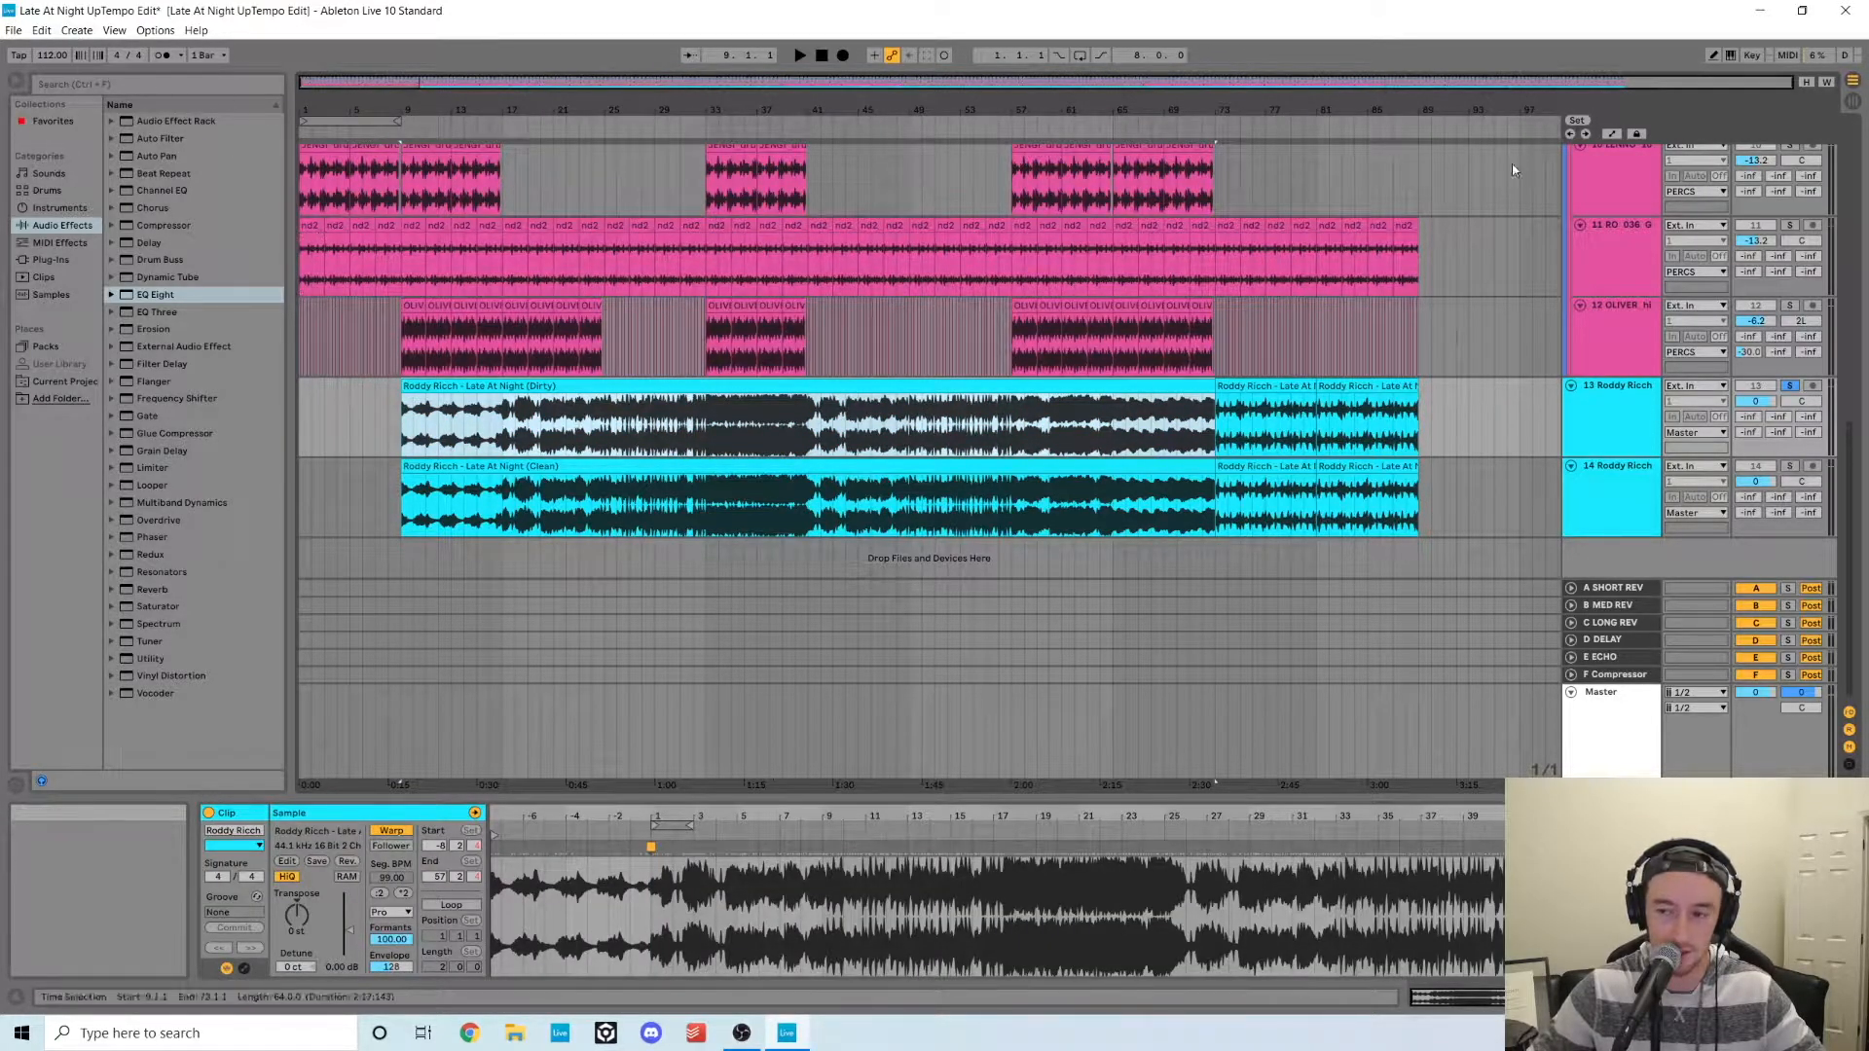
{"action": "left_click", "coordinate": [1789, 386]}
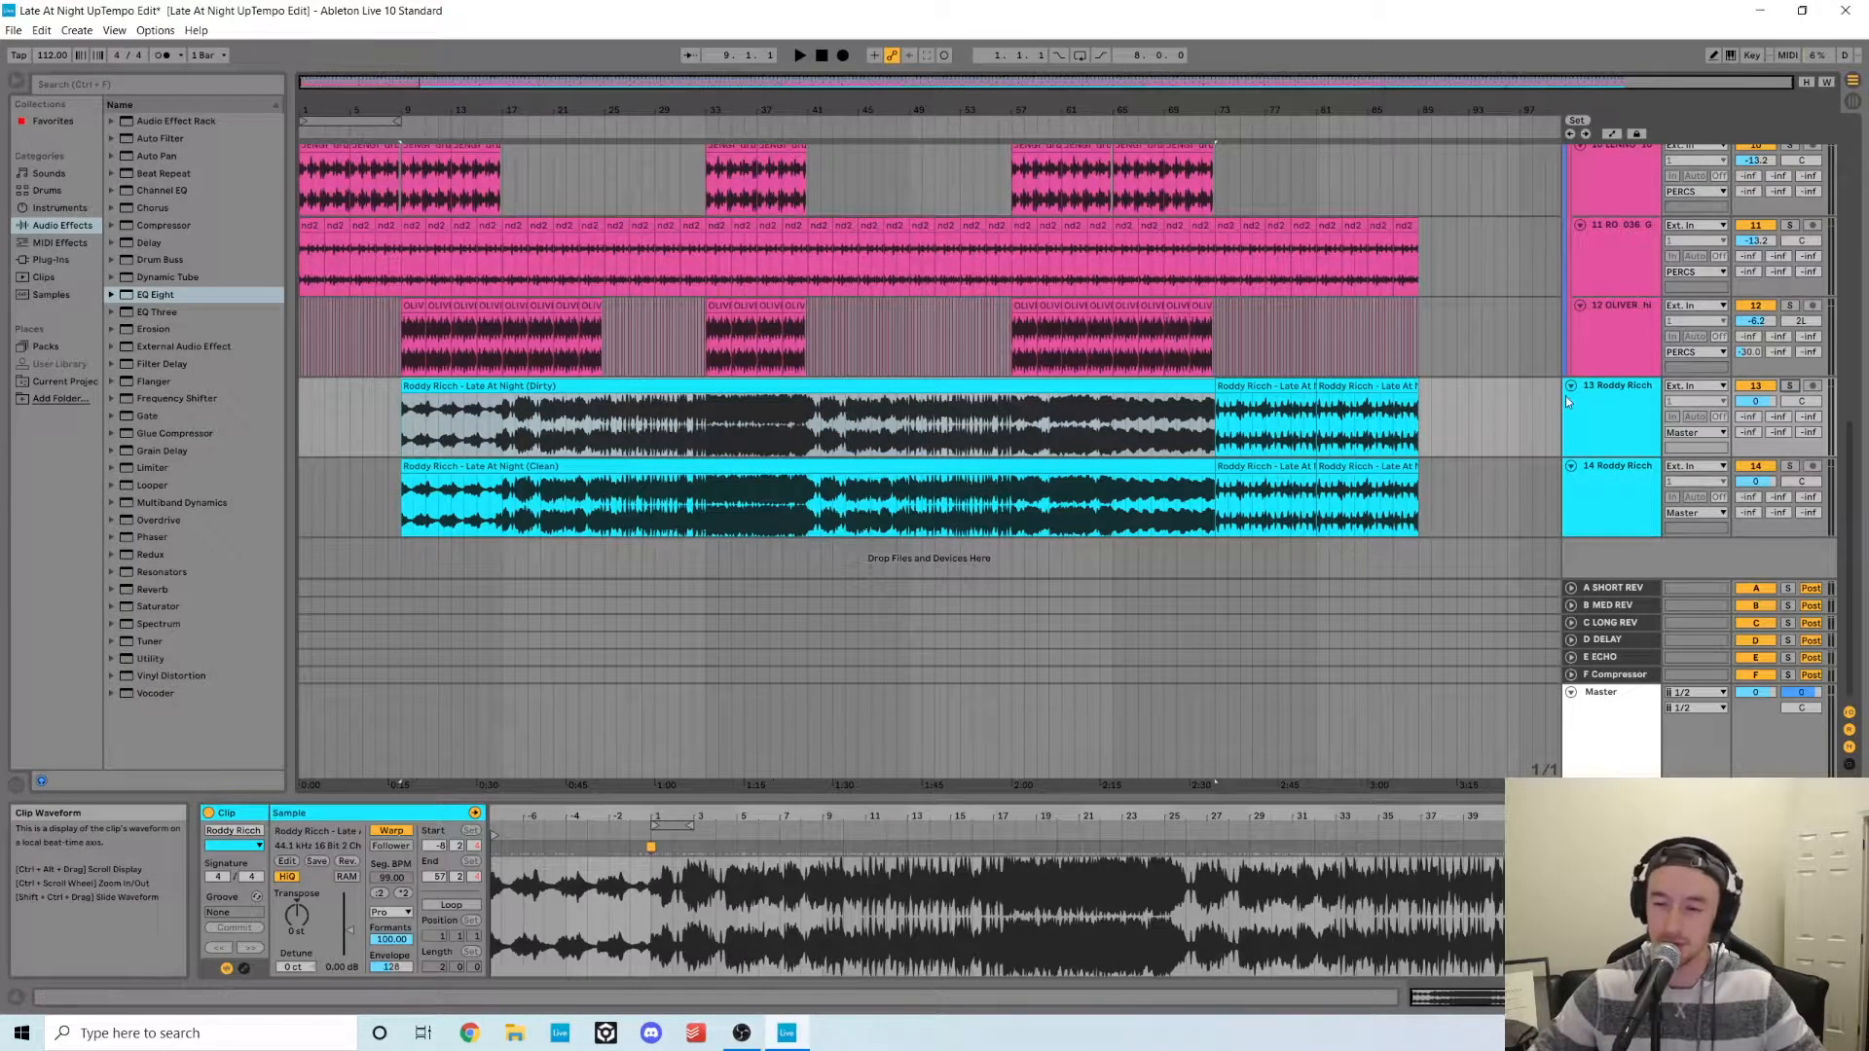
- Review the devices on track 13, the KICK track and the TRANSIENTS group
{"action": "left_click", "coordinate": [1619, 411]}
{"action": "scroll", "coordinate": [925, 350], "scroll_direction": "up", "scroll_amount": 4}
{"action": "scroll", "coordinate": [886, 343], "scroll_direction": "up", "scroll_amount": 6}
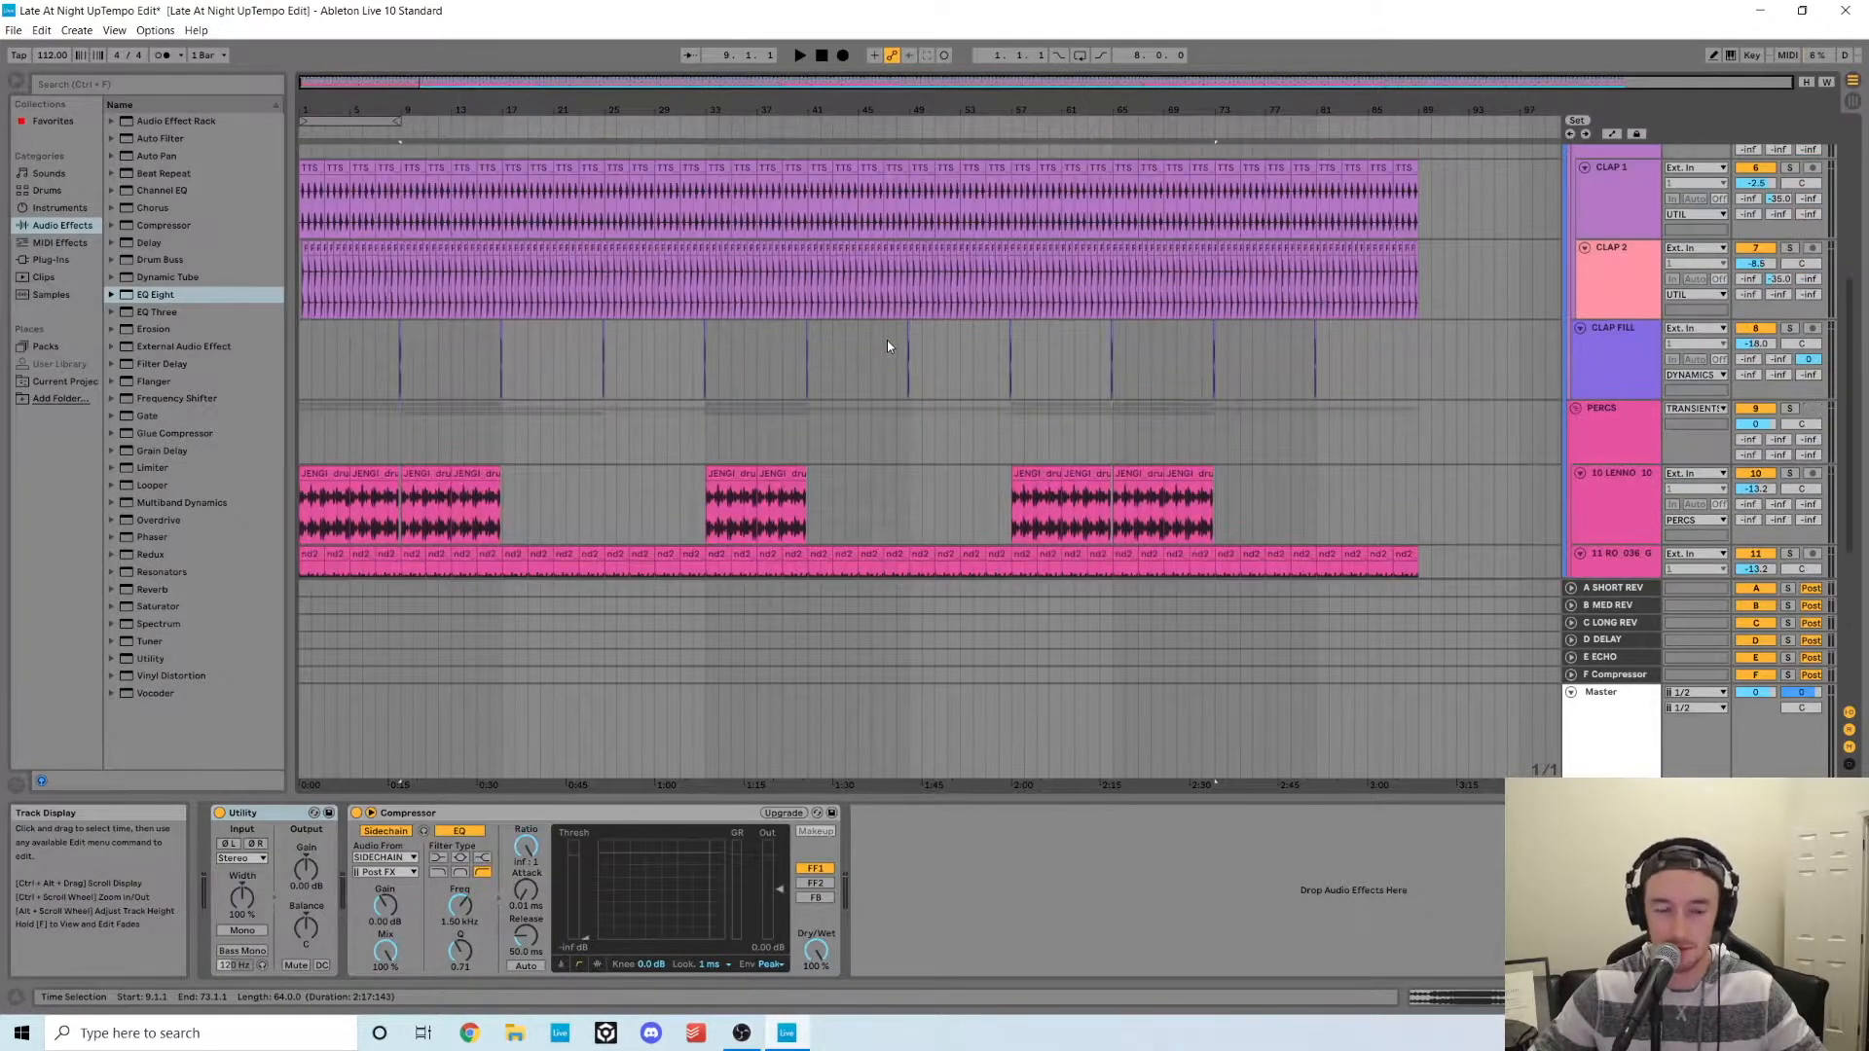
{"action": "left_click", "coordinate": [366, 339]}
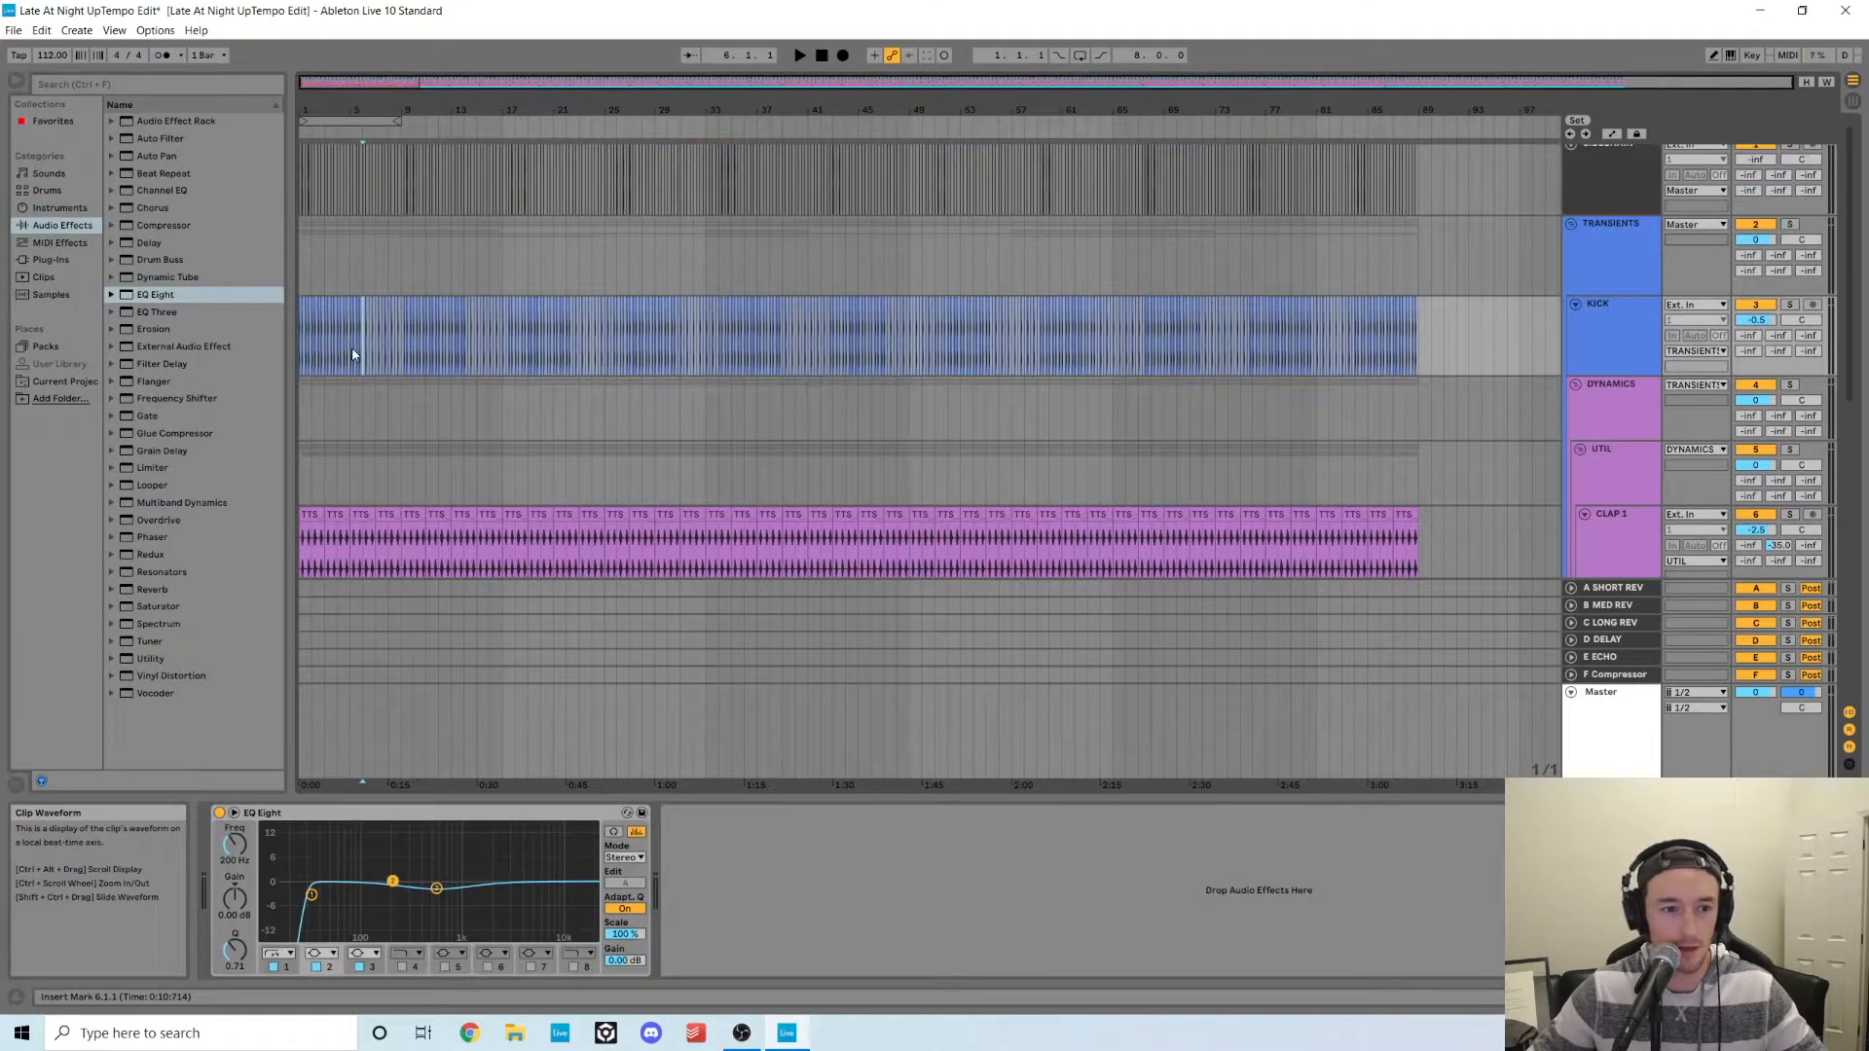
{"action": "left_click", "coordinate": [305, 260]}
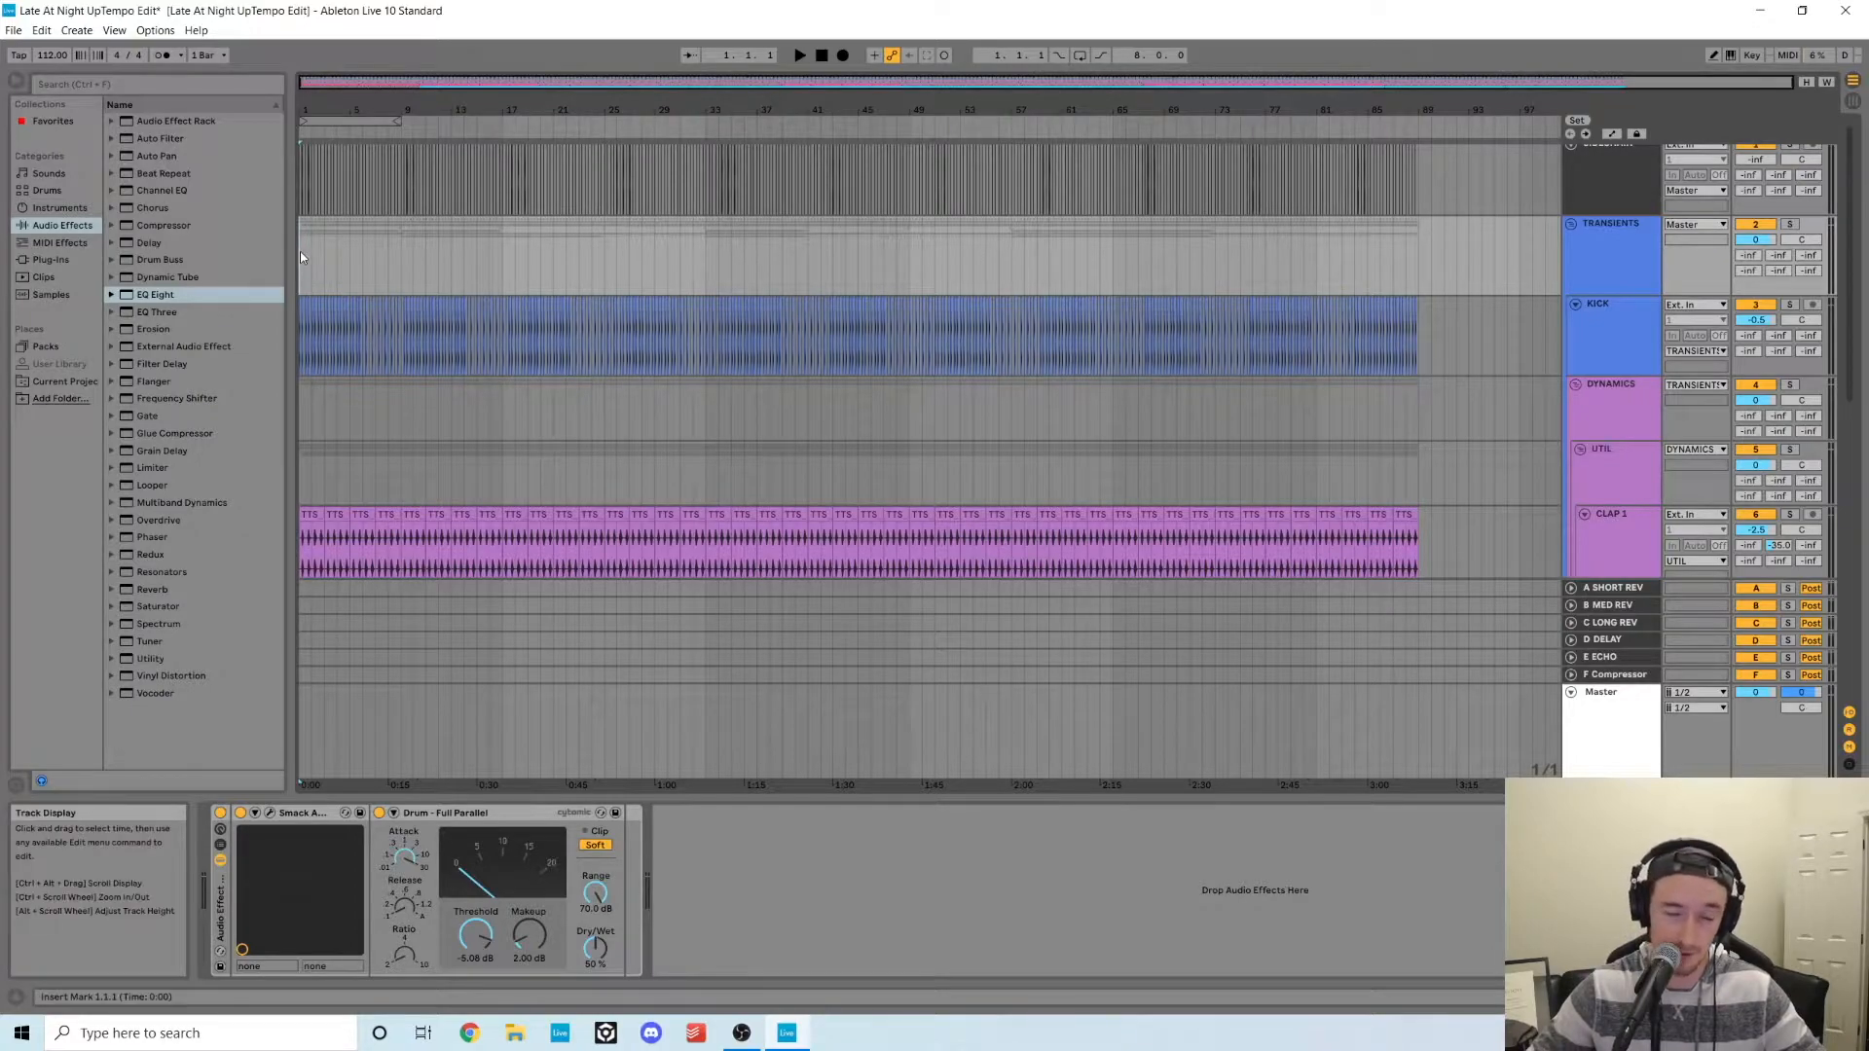
- Collapse the TRANSIENTS group and fold both Roddy Ricch tracks
{"action": "left_click", "coordinate": [1570, 224]}
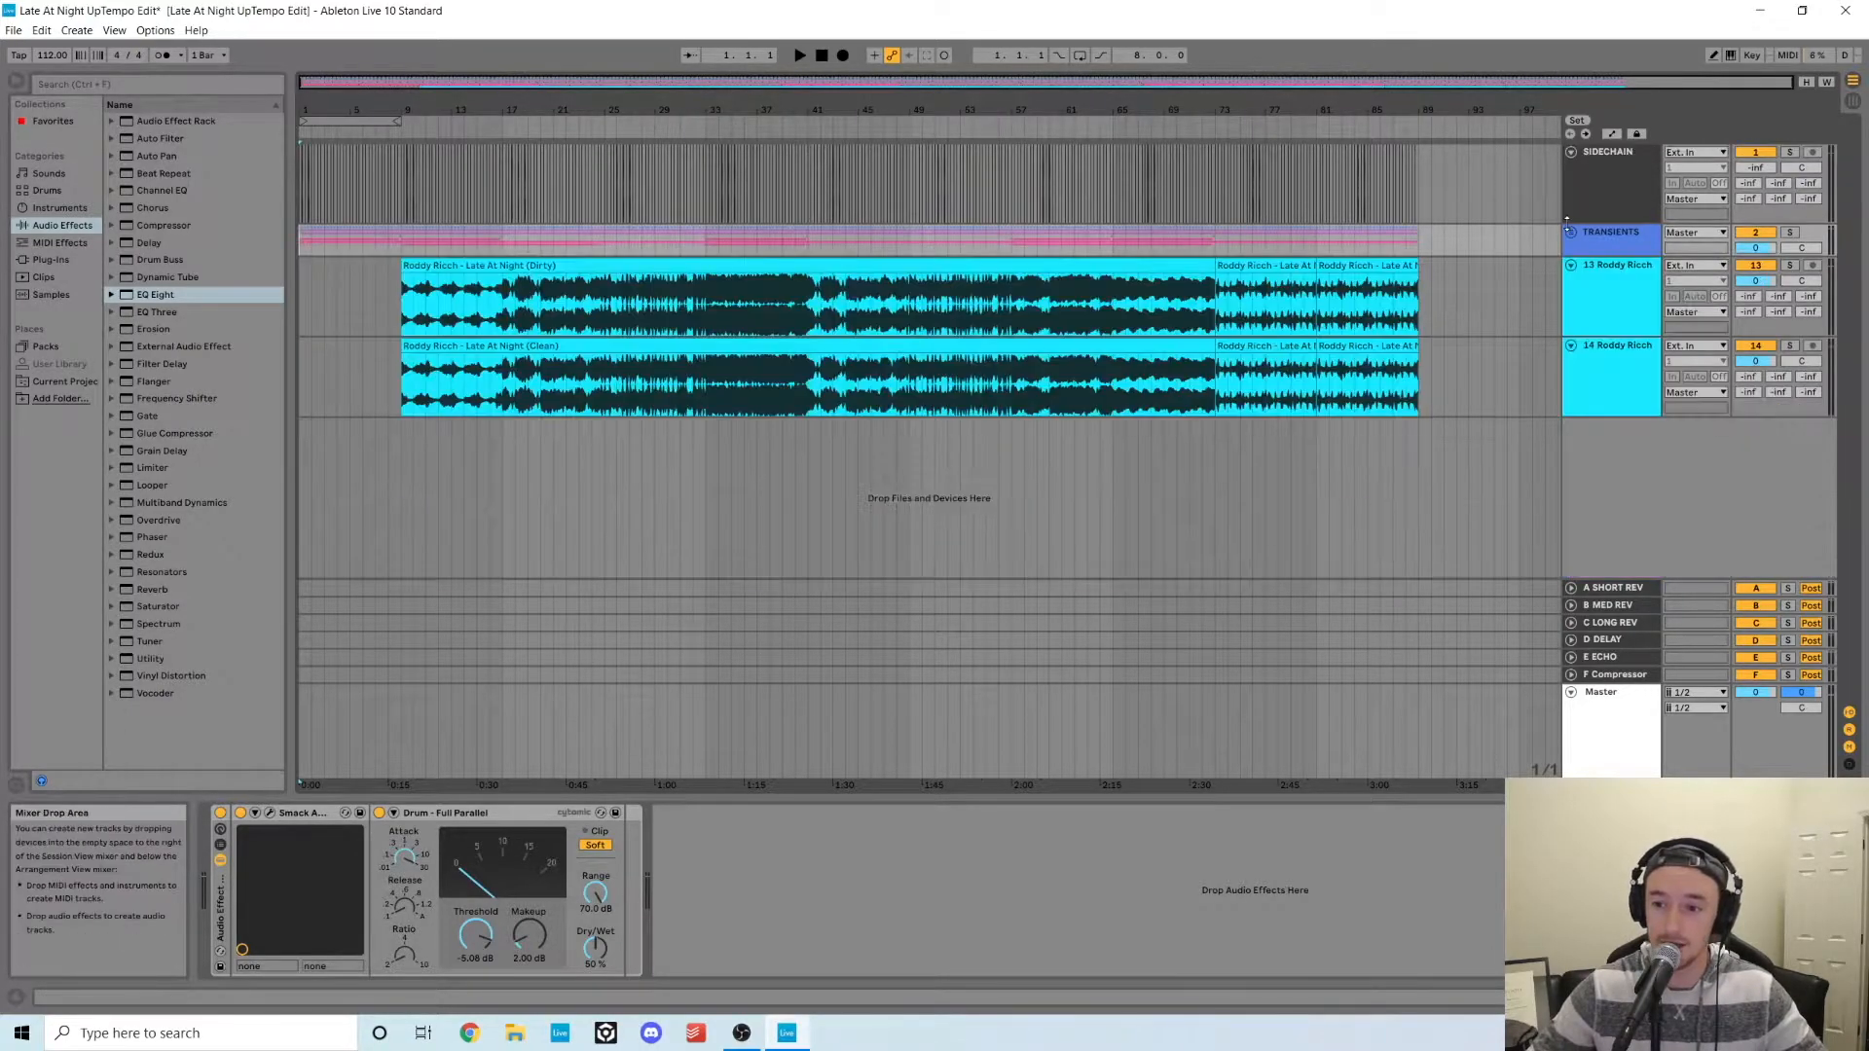
{"action": "left_click", "coordinate": [1570, 265]}
{"action": "left_click", "coordinate": [1570, 282]}
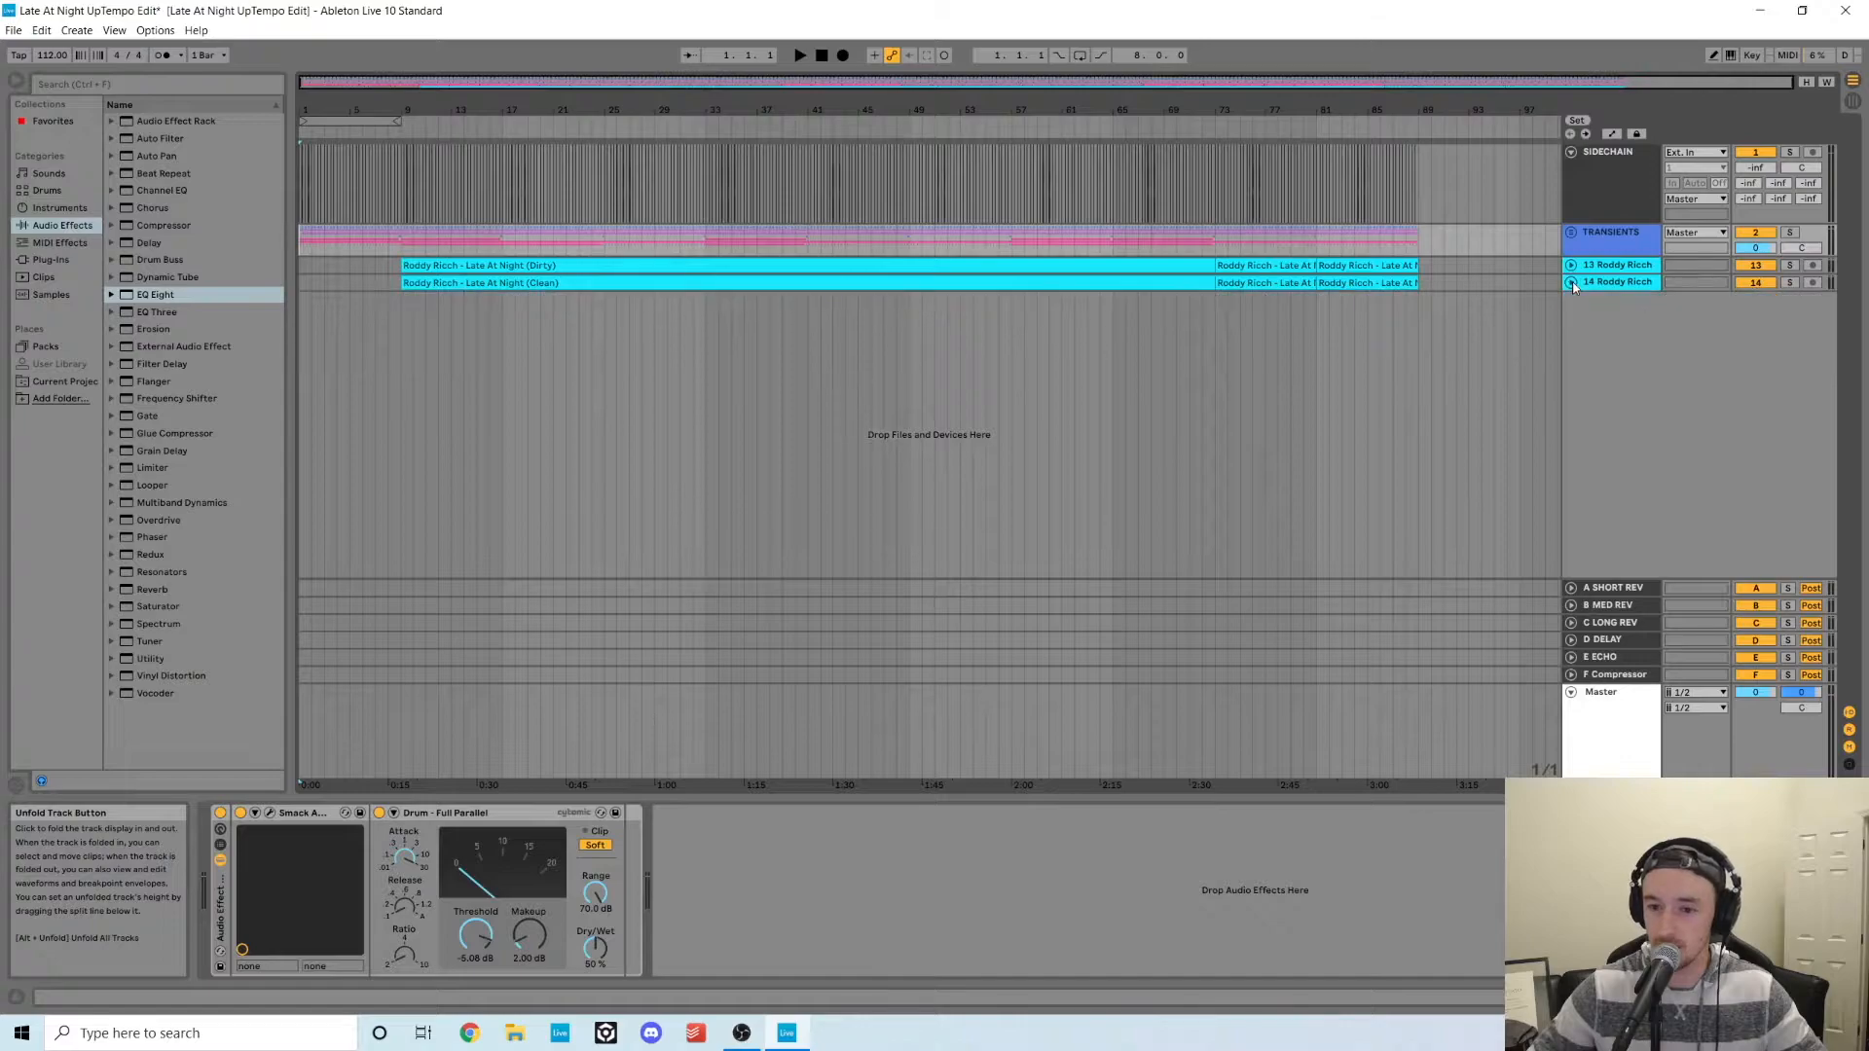
- Audition the SIDECHAIN track soloed at 0 dB, then return its volume to -inf and unsolo it
{"action": "left_click", "coordinate": [415, 185]}
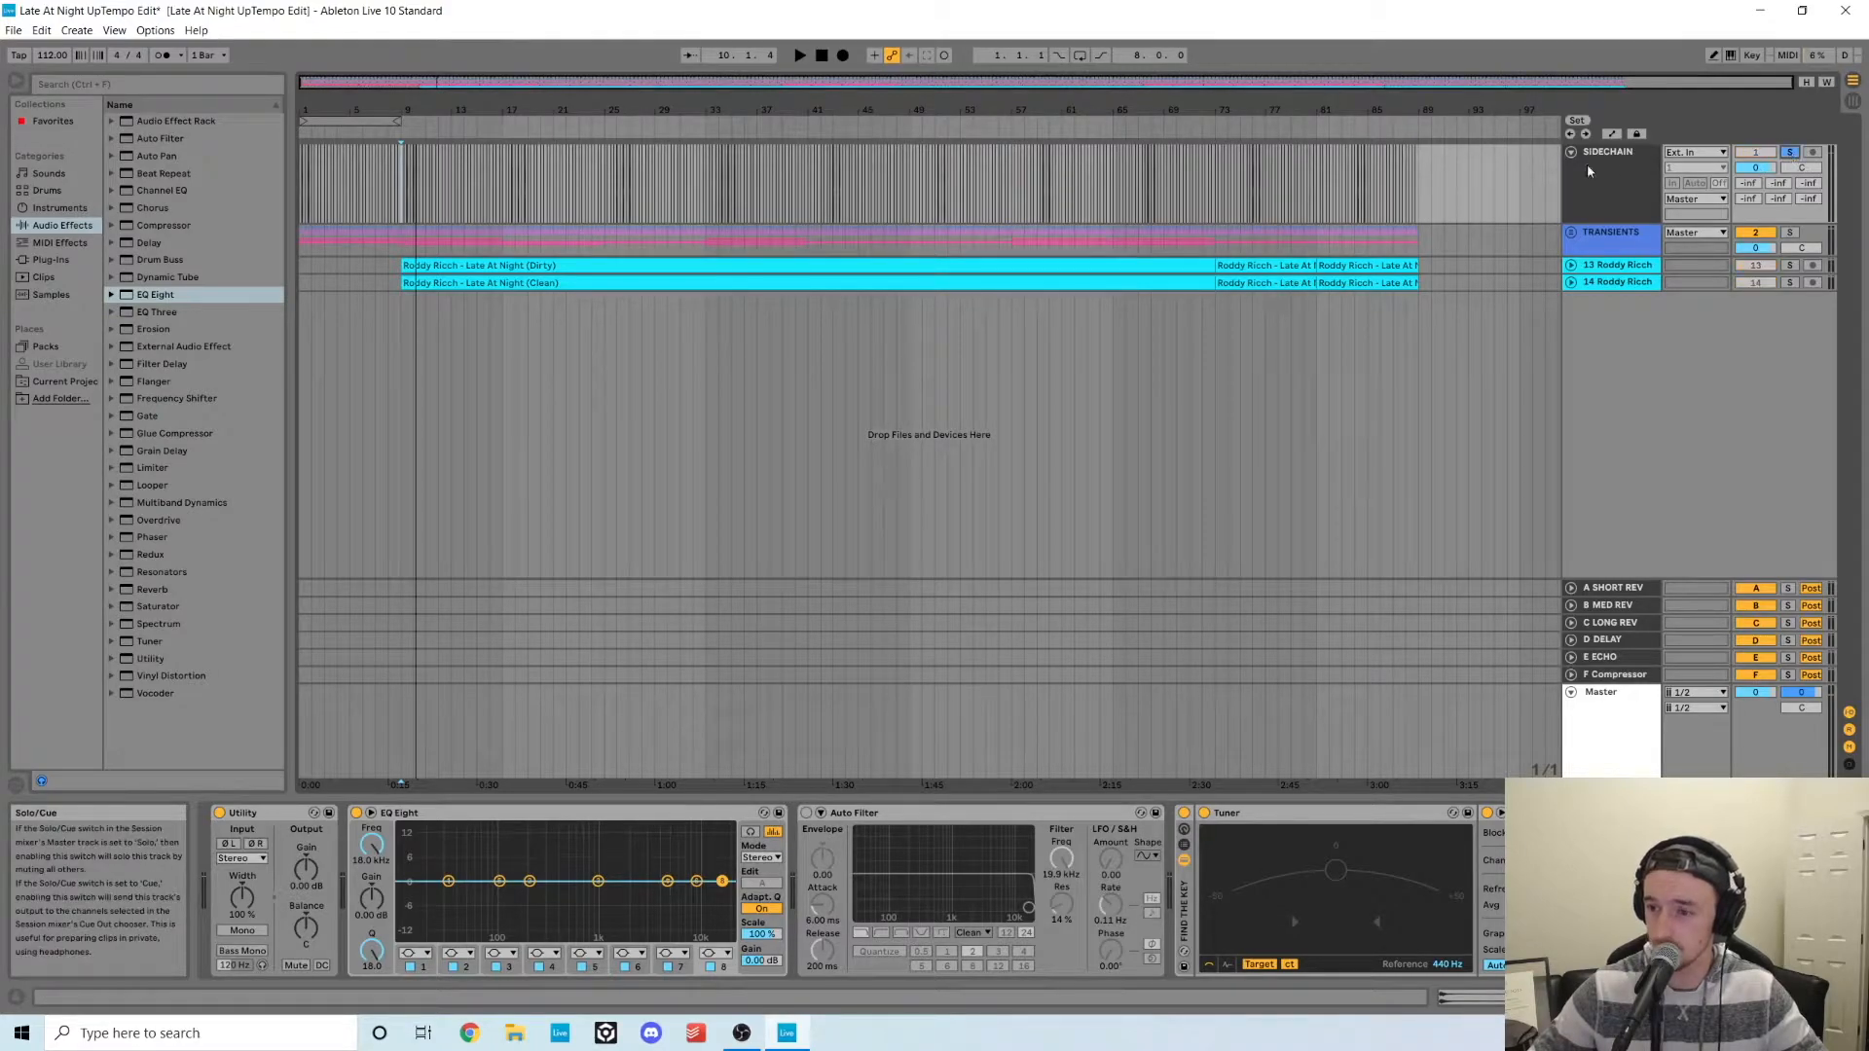
{"action": "key", "text": "space"}
{"action": "key", "text": "space"}
{"action": "left_click_drag", "start_coordinate": [1756, 168], "coordinate": [1756, 177]}
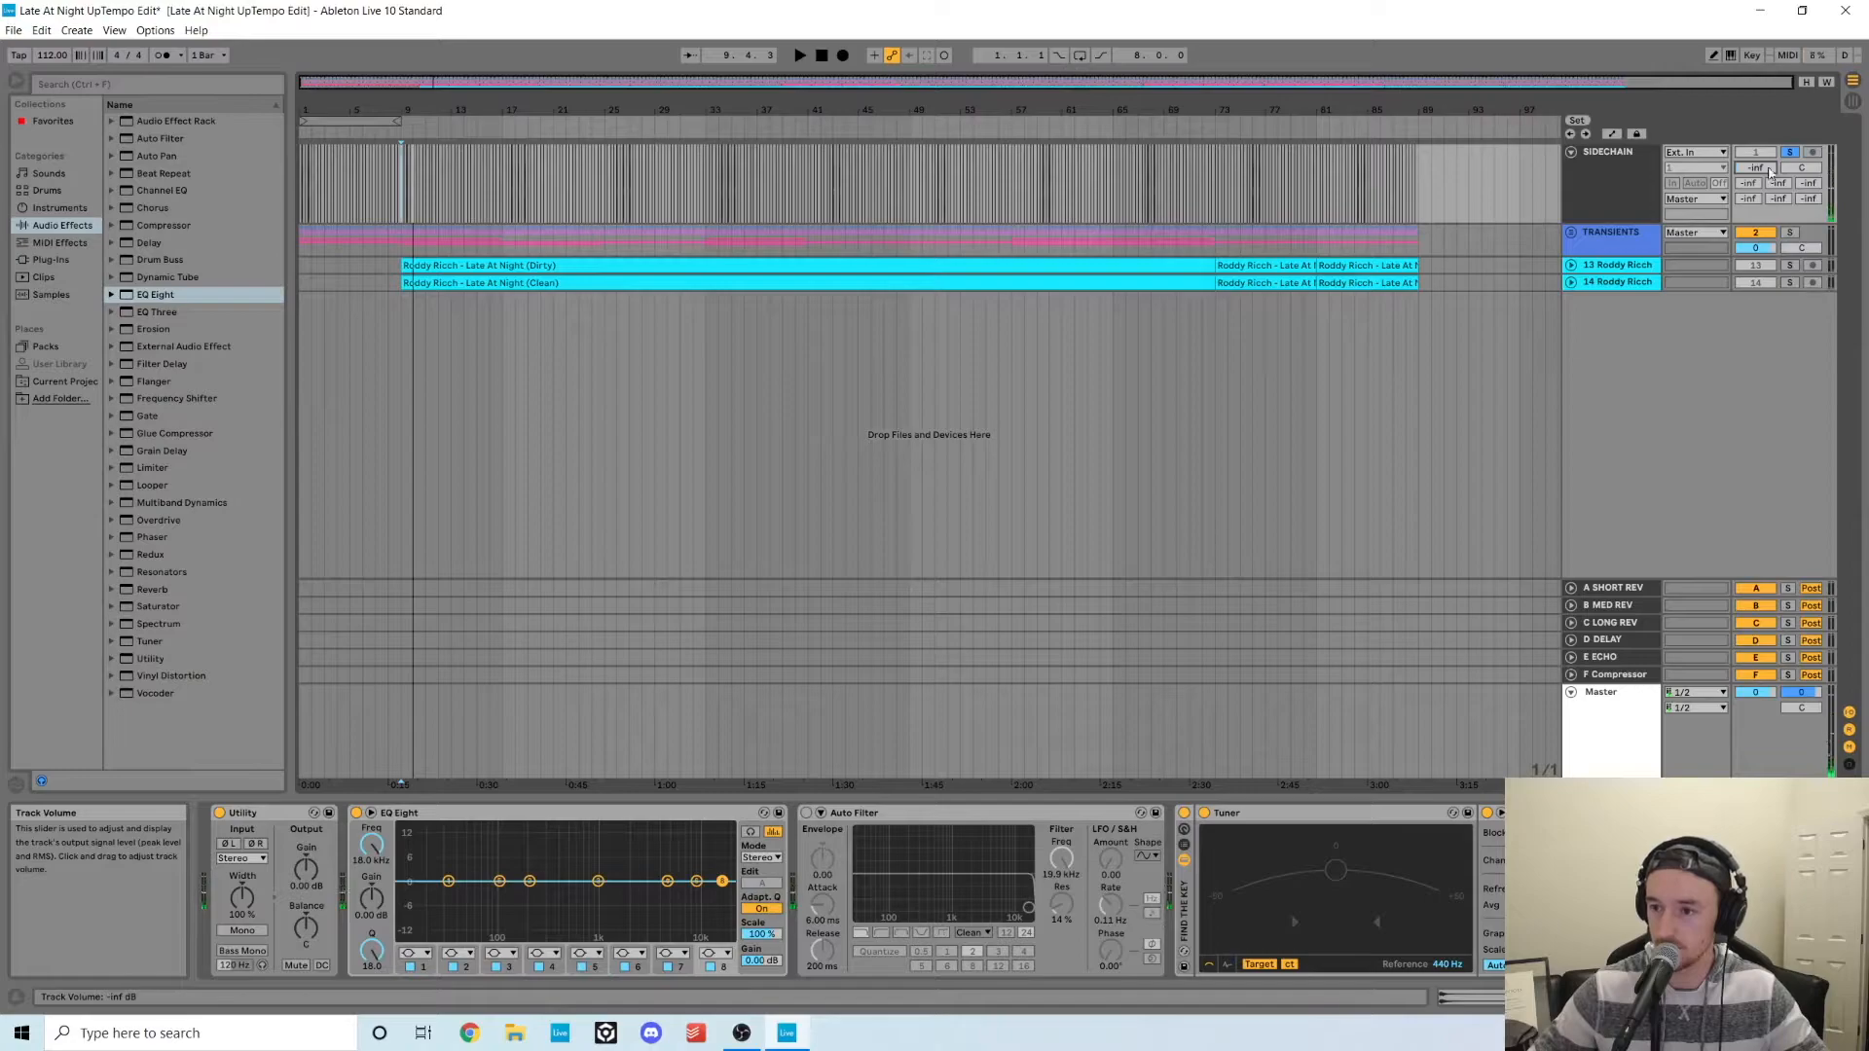
{"action": "left_click", "coordinate": [610, 194]}
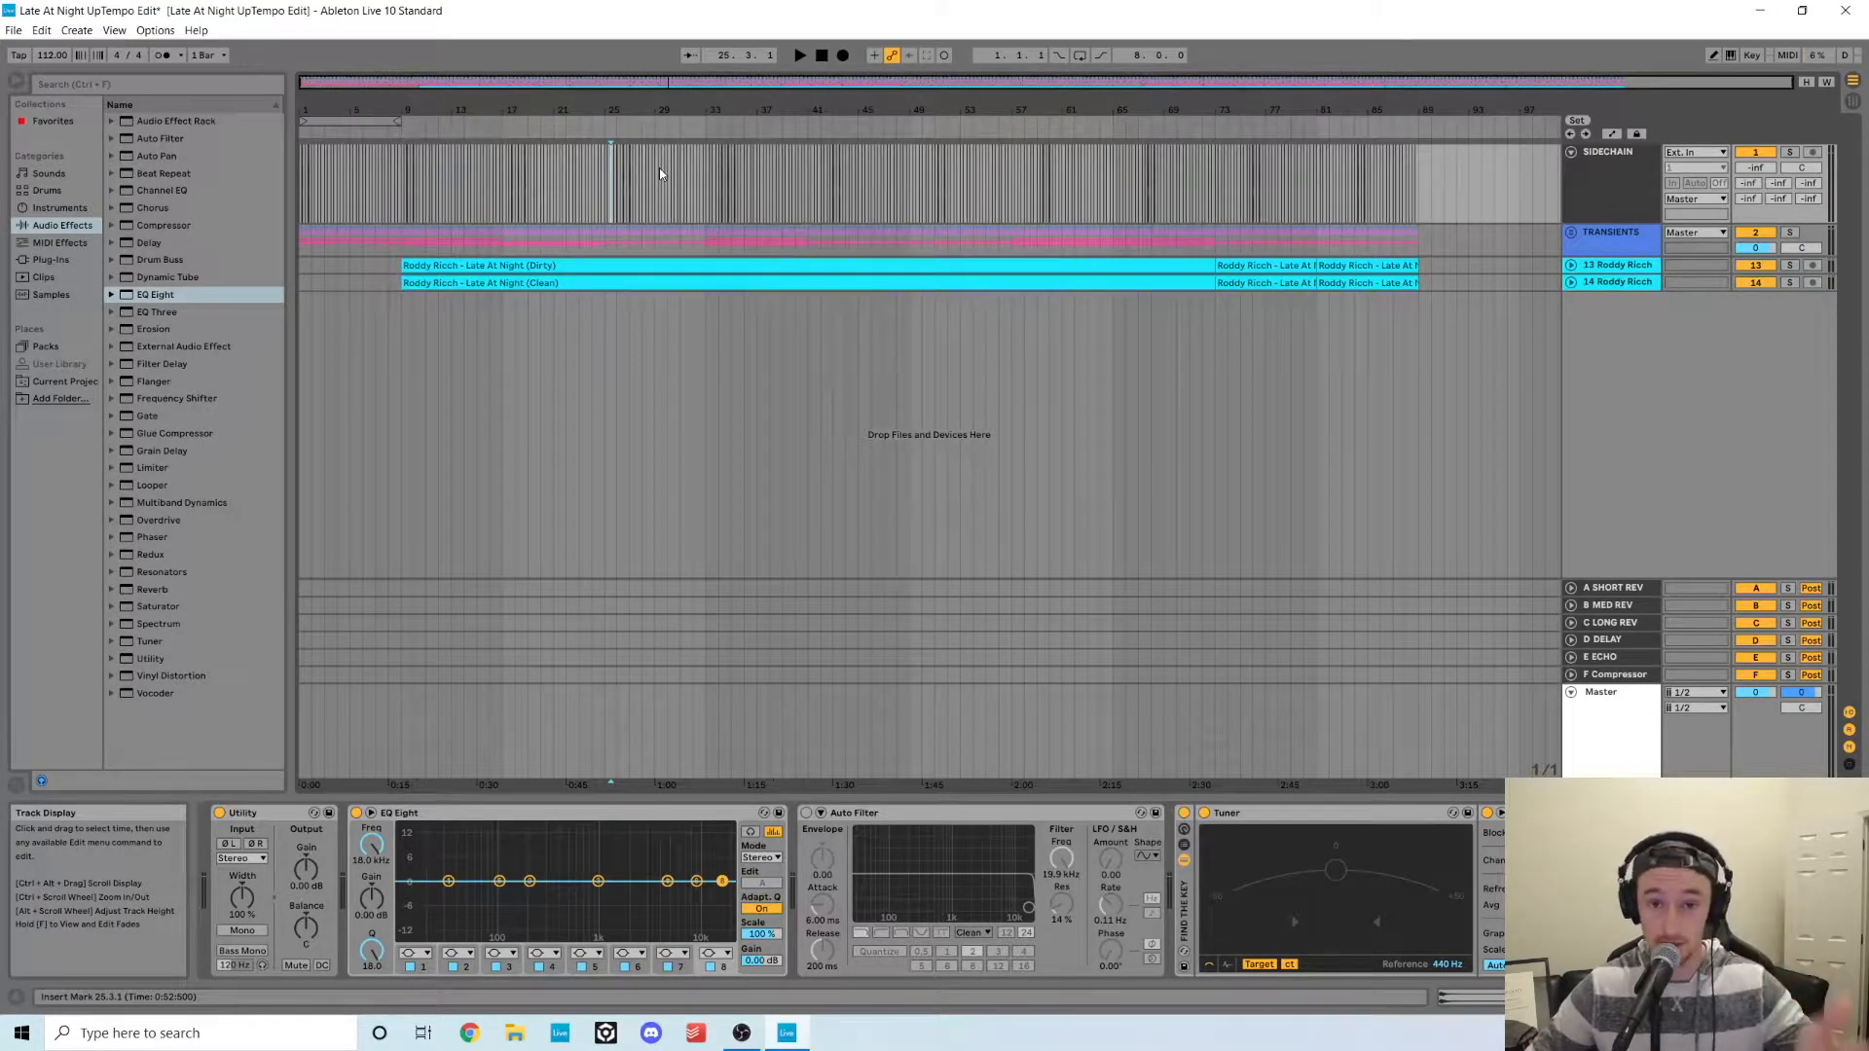
{"action": "left_click", "coordinate": [564, 176]}
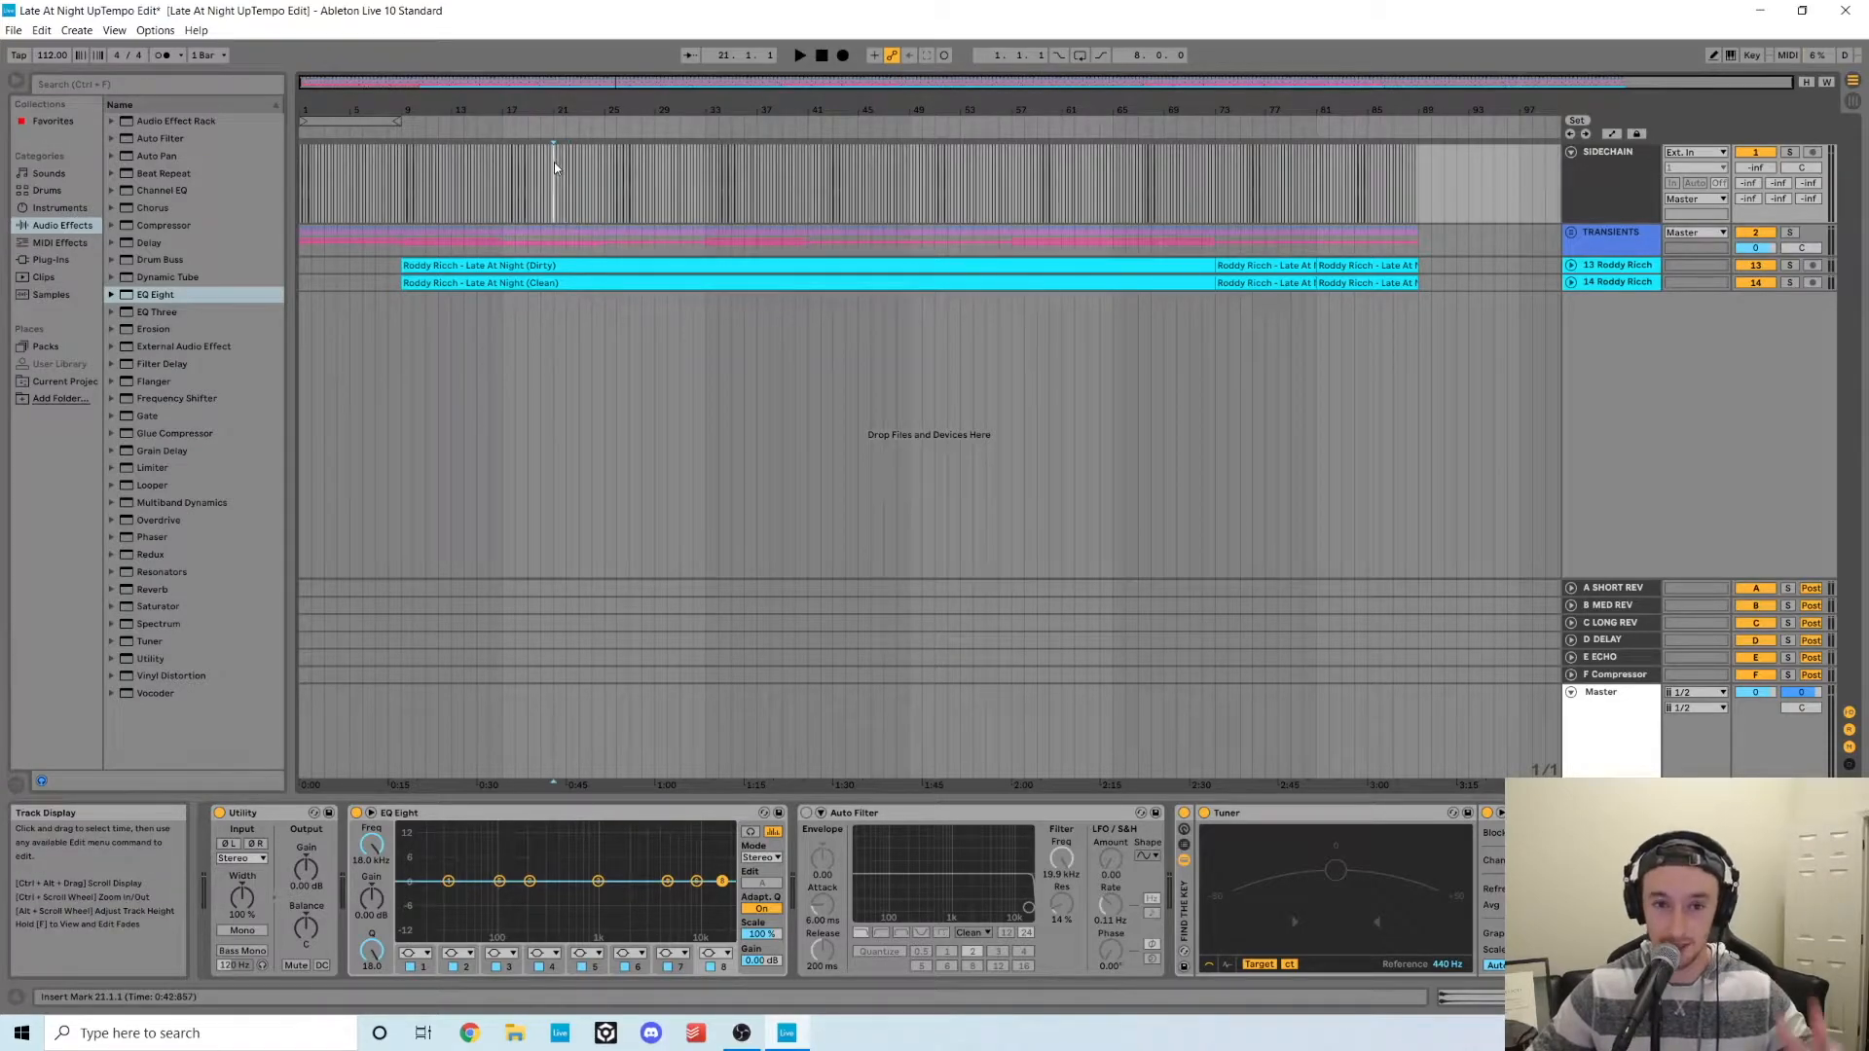
- Fold the SIDECHAIN track and expand the TRANSIENTS group to show its drum tracks
{"action": "left_click", "coordinate": [1570, 151]}
{"action": "left_click", "coordinate": [1574, 171]}
{"action": "left_click", "coordinate": [1574, 171]}
{"action": "left_click", "coordinate": [1574, 172]}
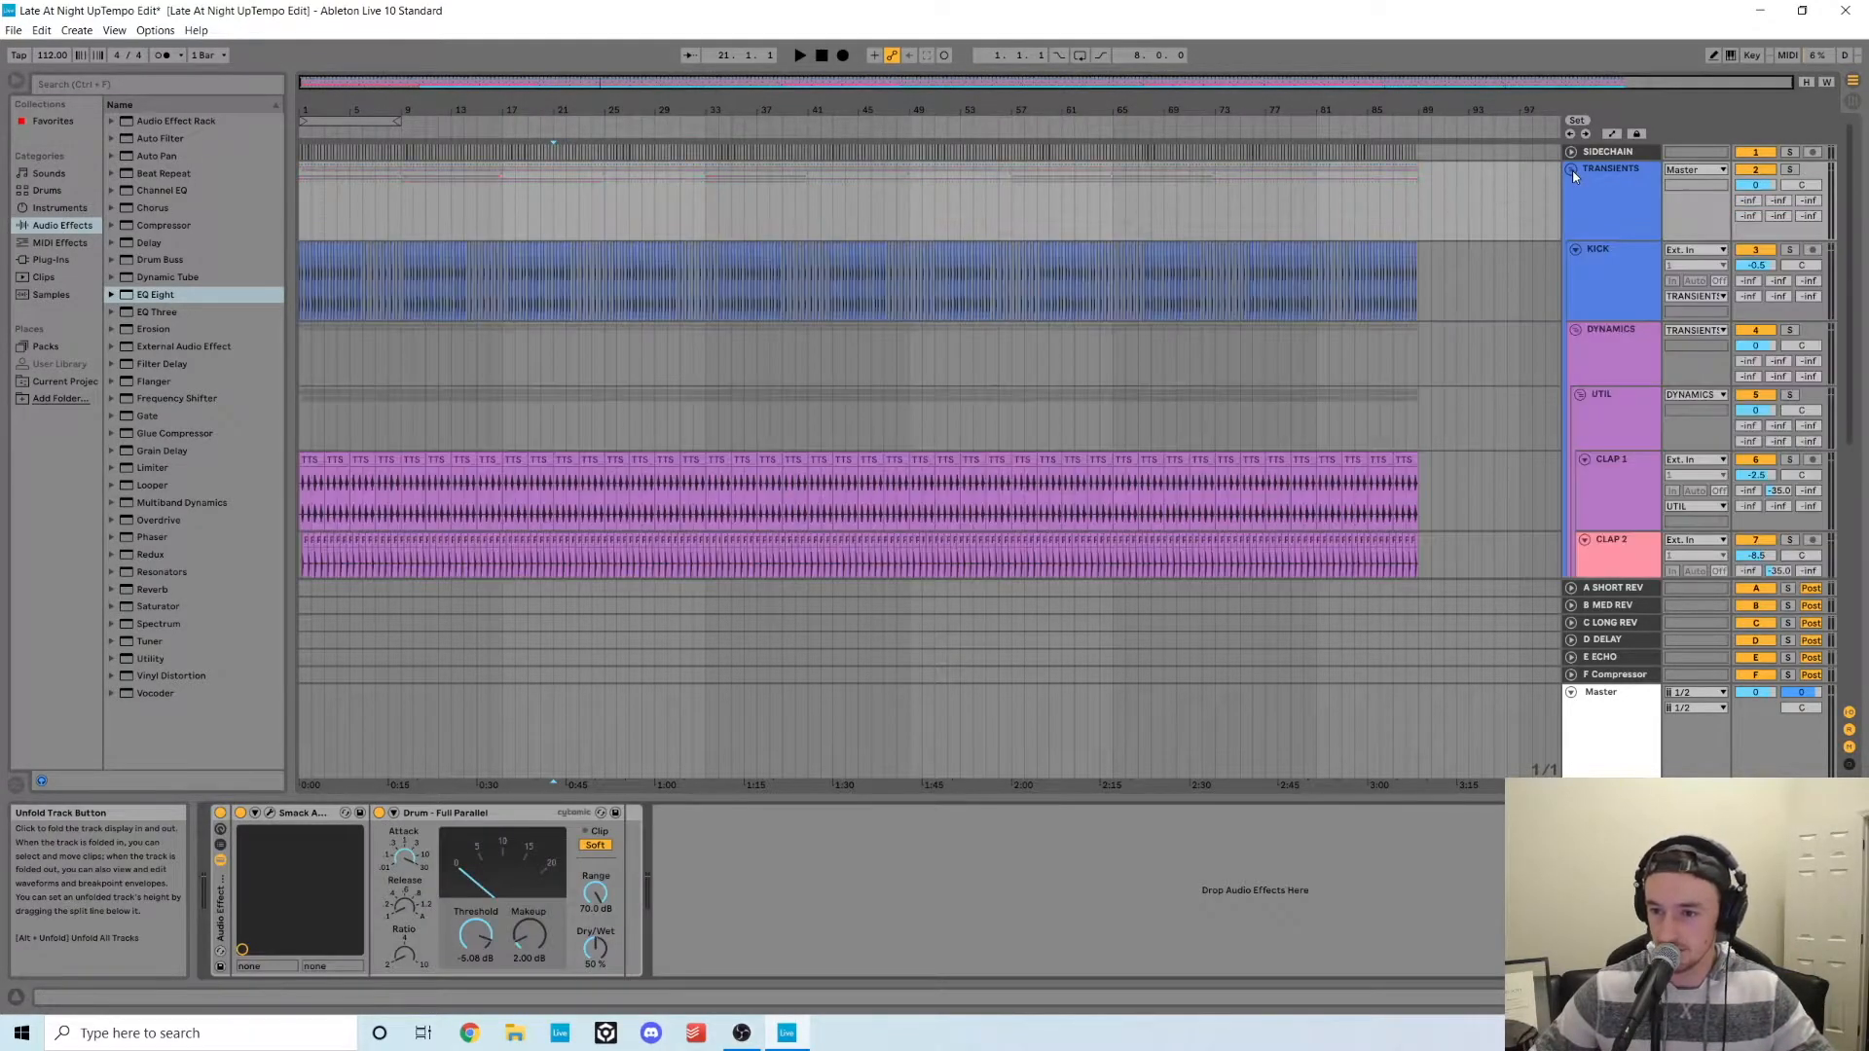
- Solo the KICK track and play it from the beginning of the arrangement
{"action": "left_click", "coordinate": [306, 276]}
{"action": "left_click_drag", "start_coordinate": [321, 107], "coordinate": [307, 297]}
{"action": "left_click", "coordinate": [306, 297]}
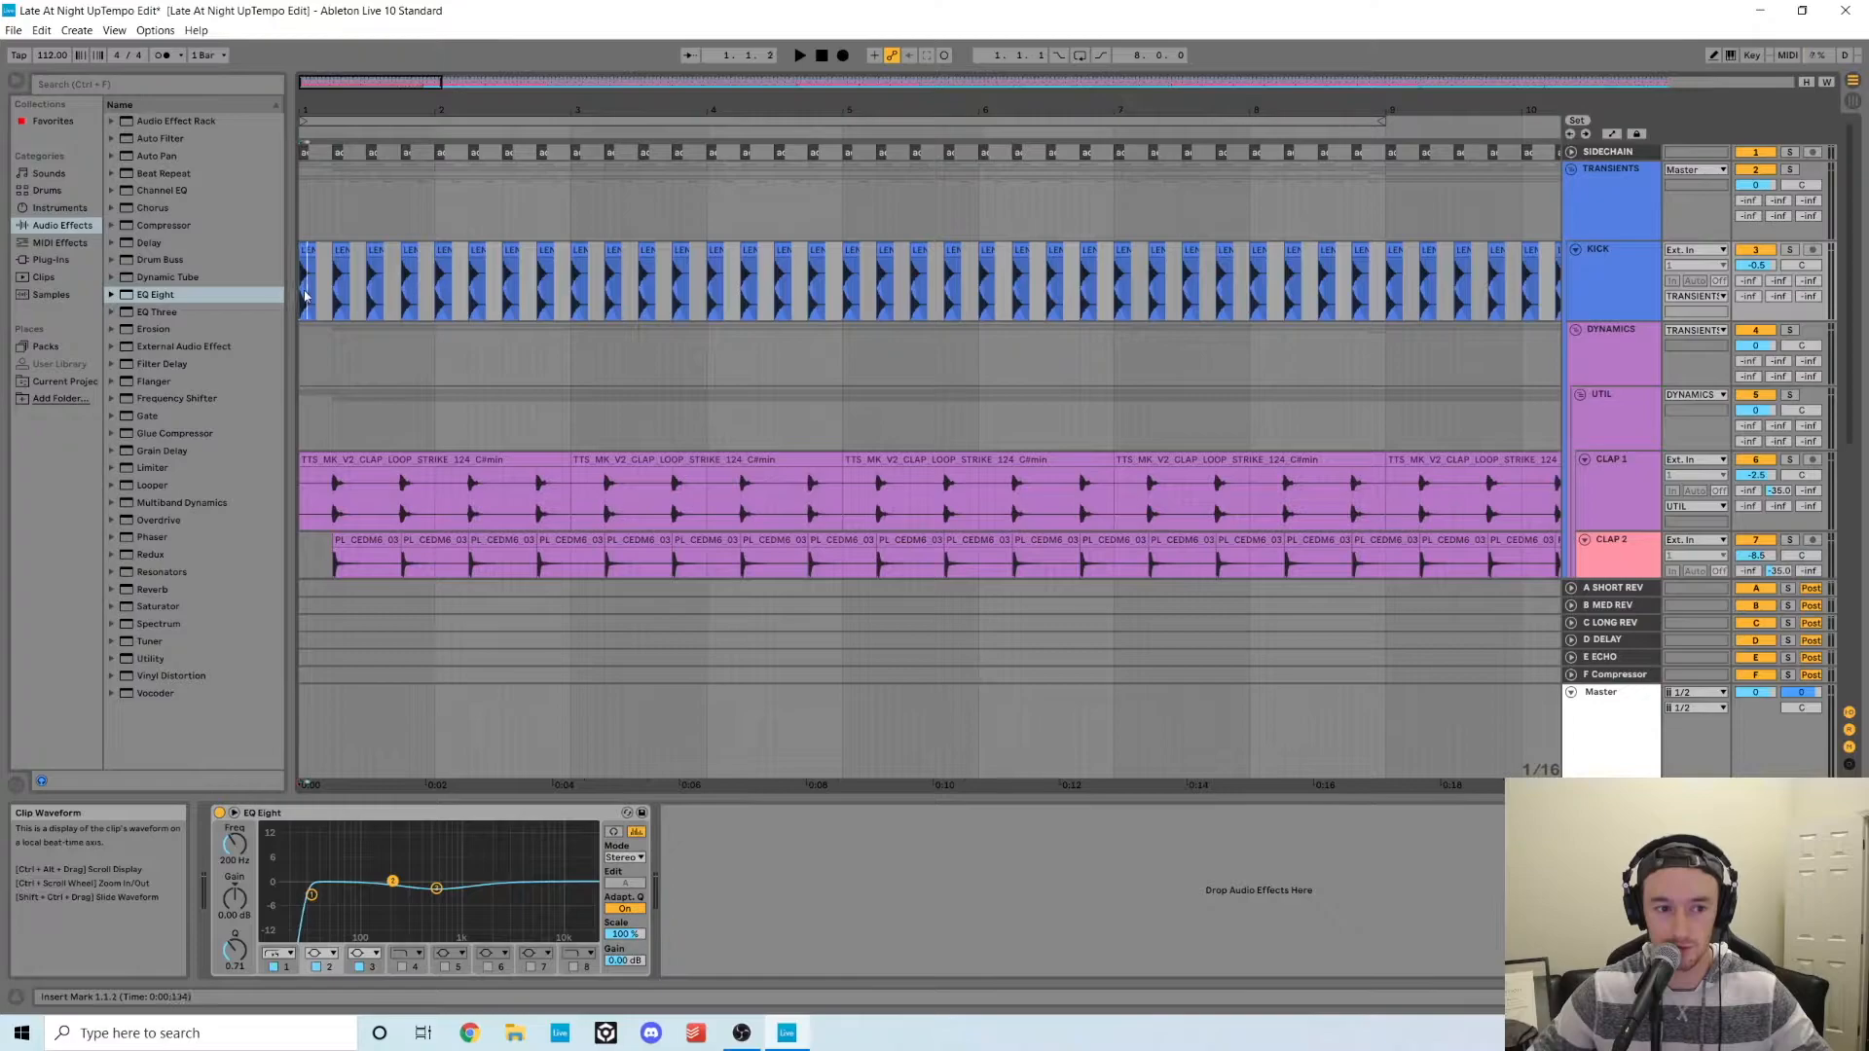
{"action": "key", "text": "space"}
{"action": "left_click", "coordinate": [1789, 249]}
{"action": "key", "text": "space"}
- Lengthen the fade-out of the first clip on the KICK track so it starts early in the clip
{"action": "key", "text": "plus"}
{"action": "key", "text": "plus"}
{"action": "key", "text": "plus"}
{"action": "key", "text": "plus"}
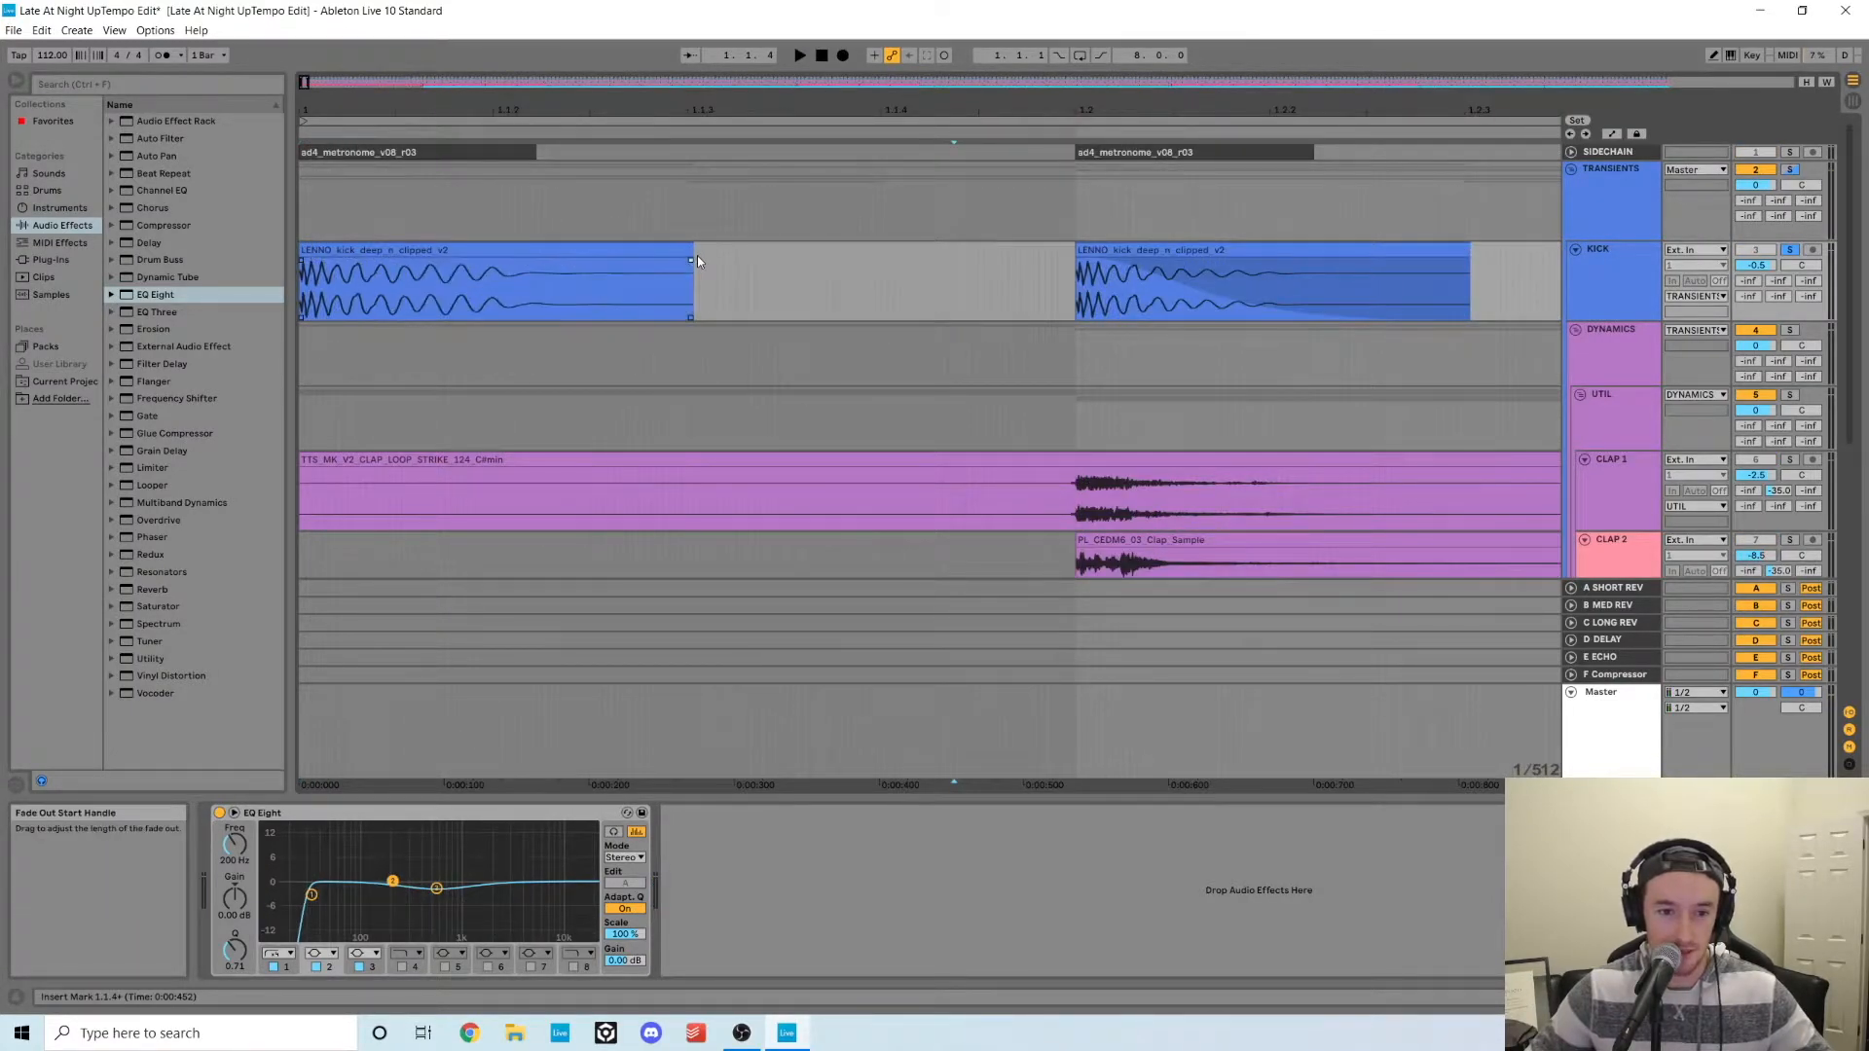
{"action": "left_click_drag", "start_coordinate": [676, 258], "coordinate": [421, 263]}
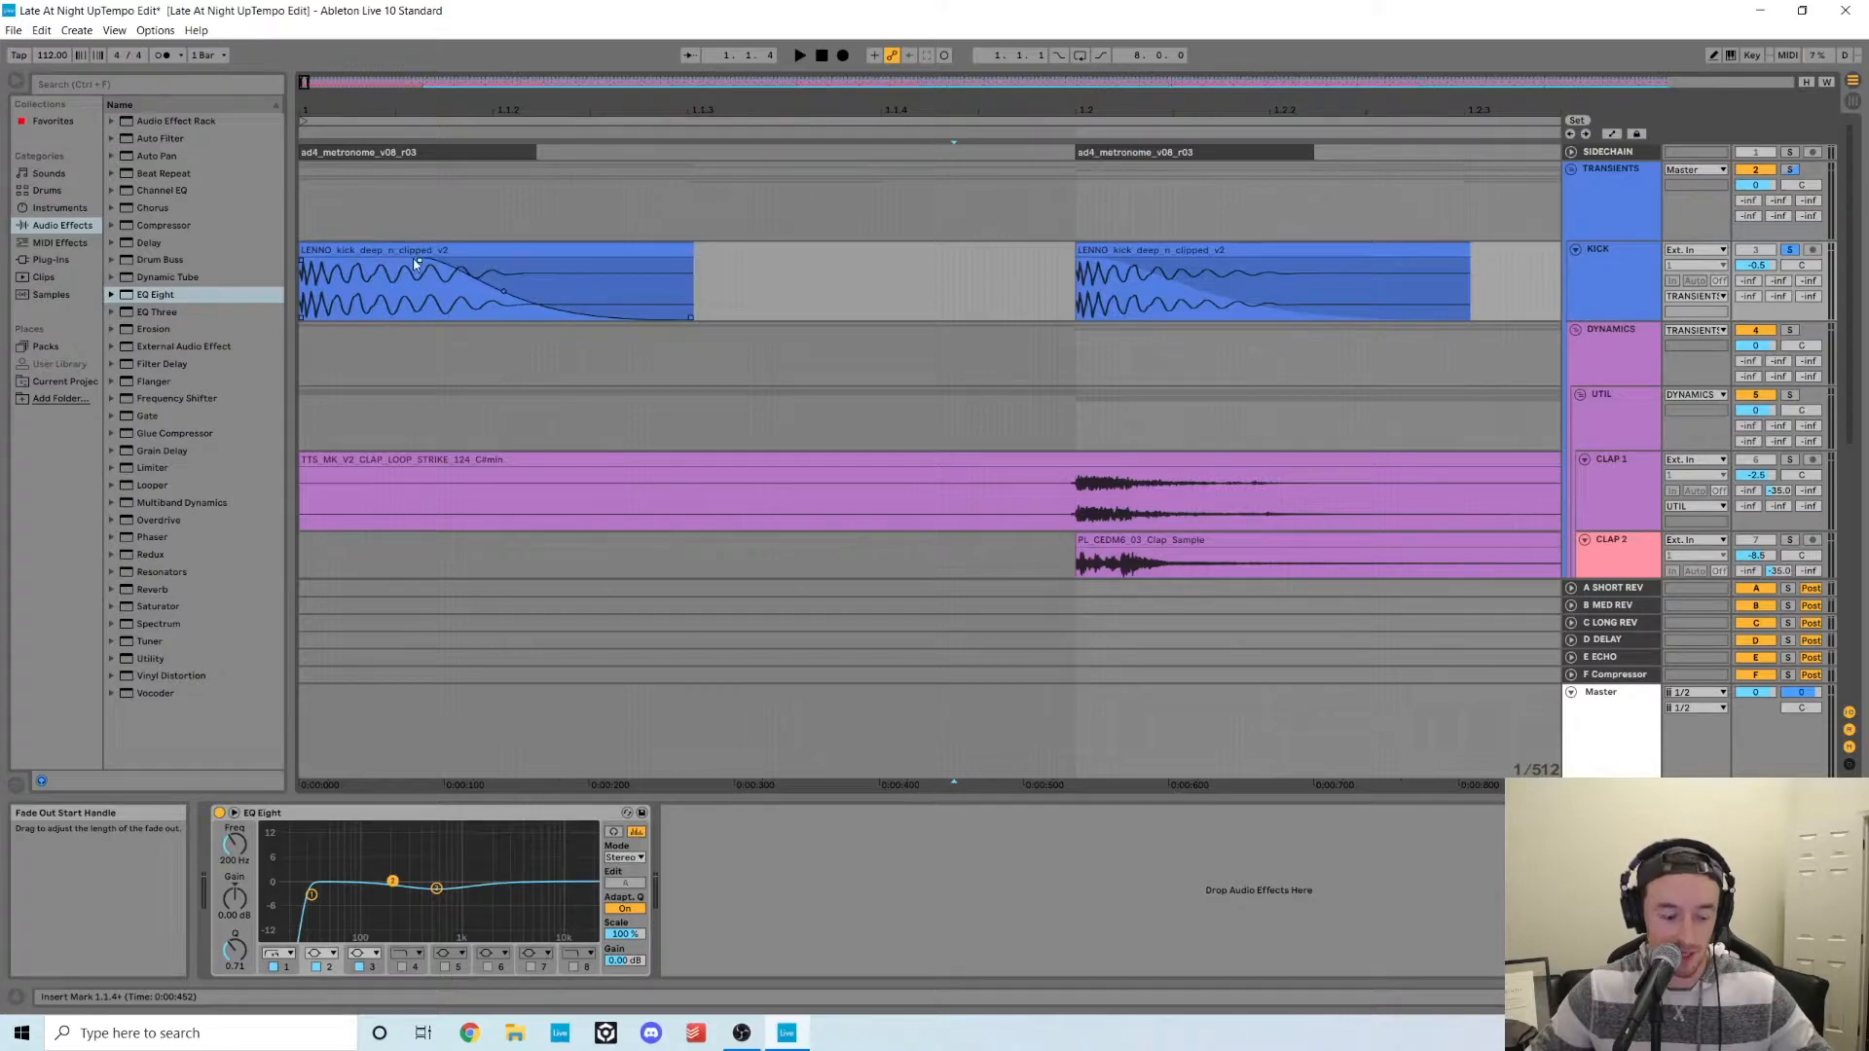
{"action": "left_click", "coordinate": [761, 263]}
{"action": "key", "text": "q"}
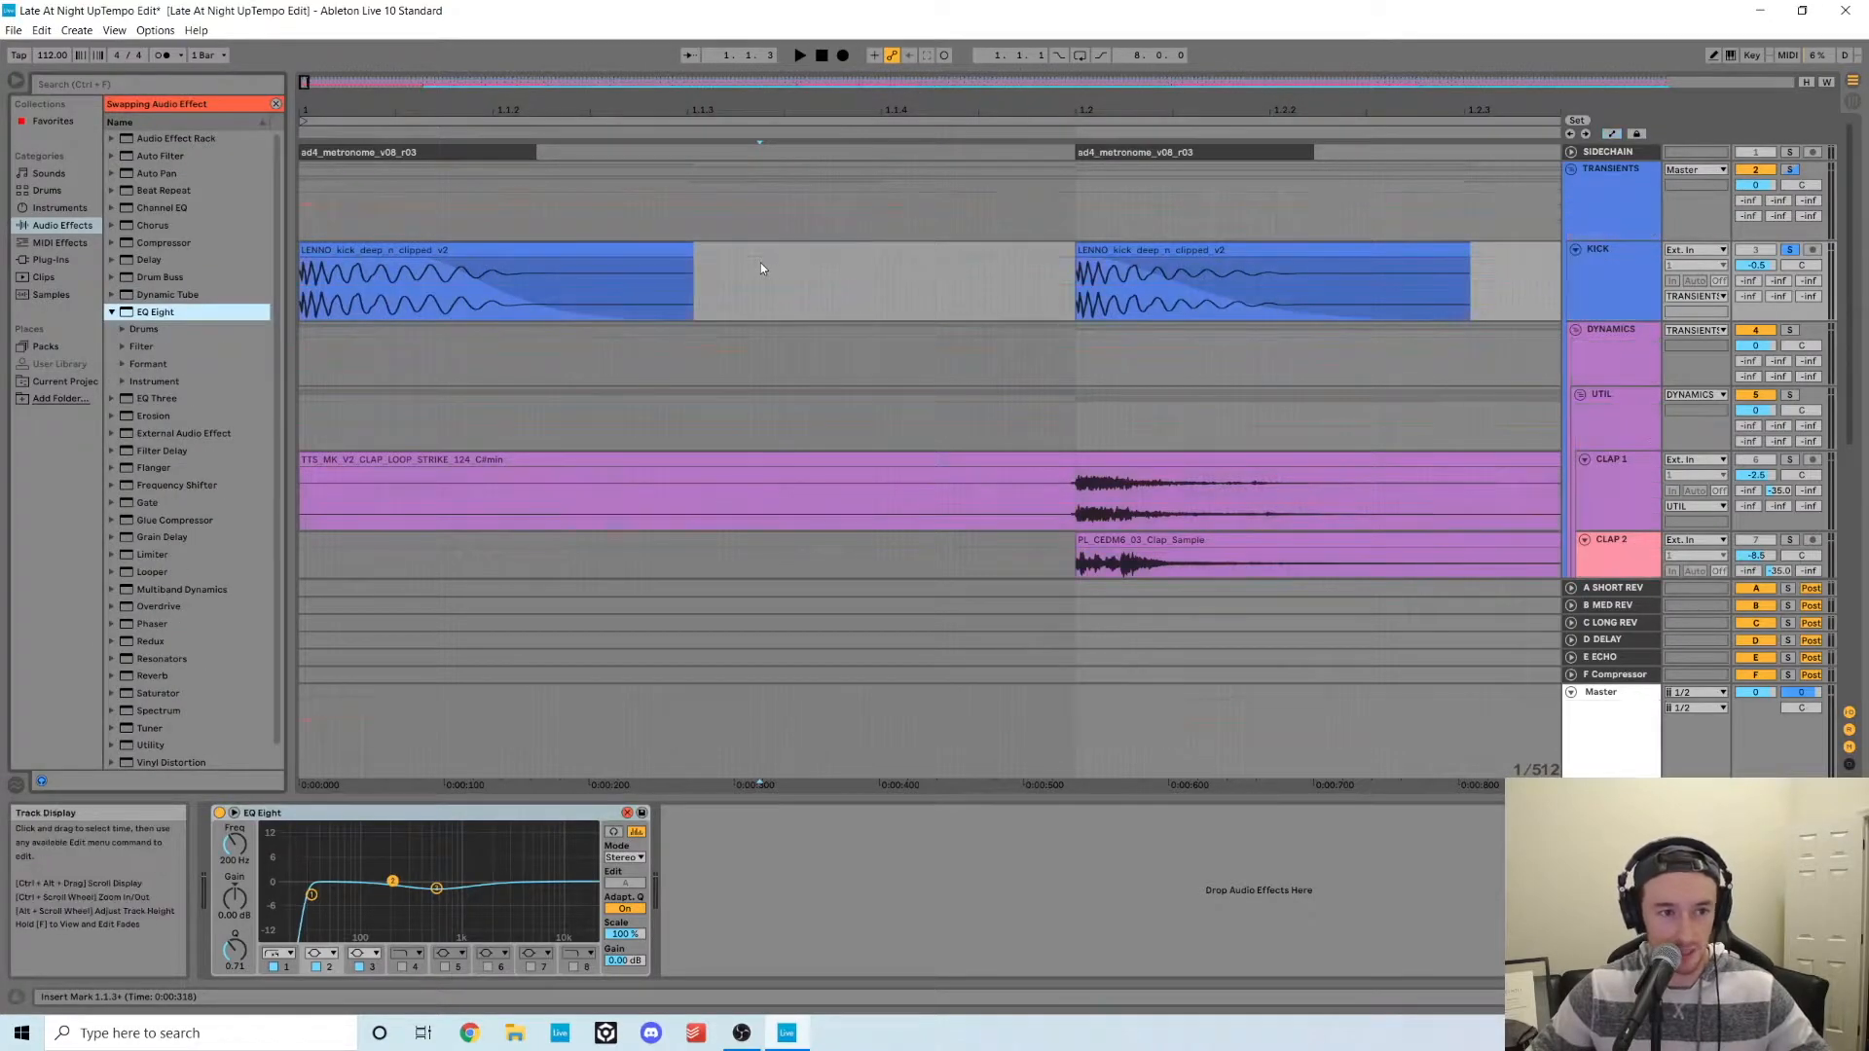
{"action": "left_click", "coordinate": [275, 104]}
{"action": "left_click", "coordinate": [718, 284]}
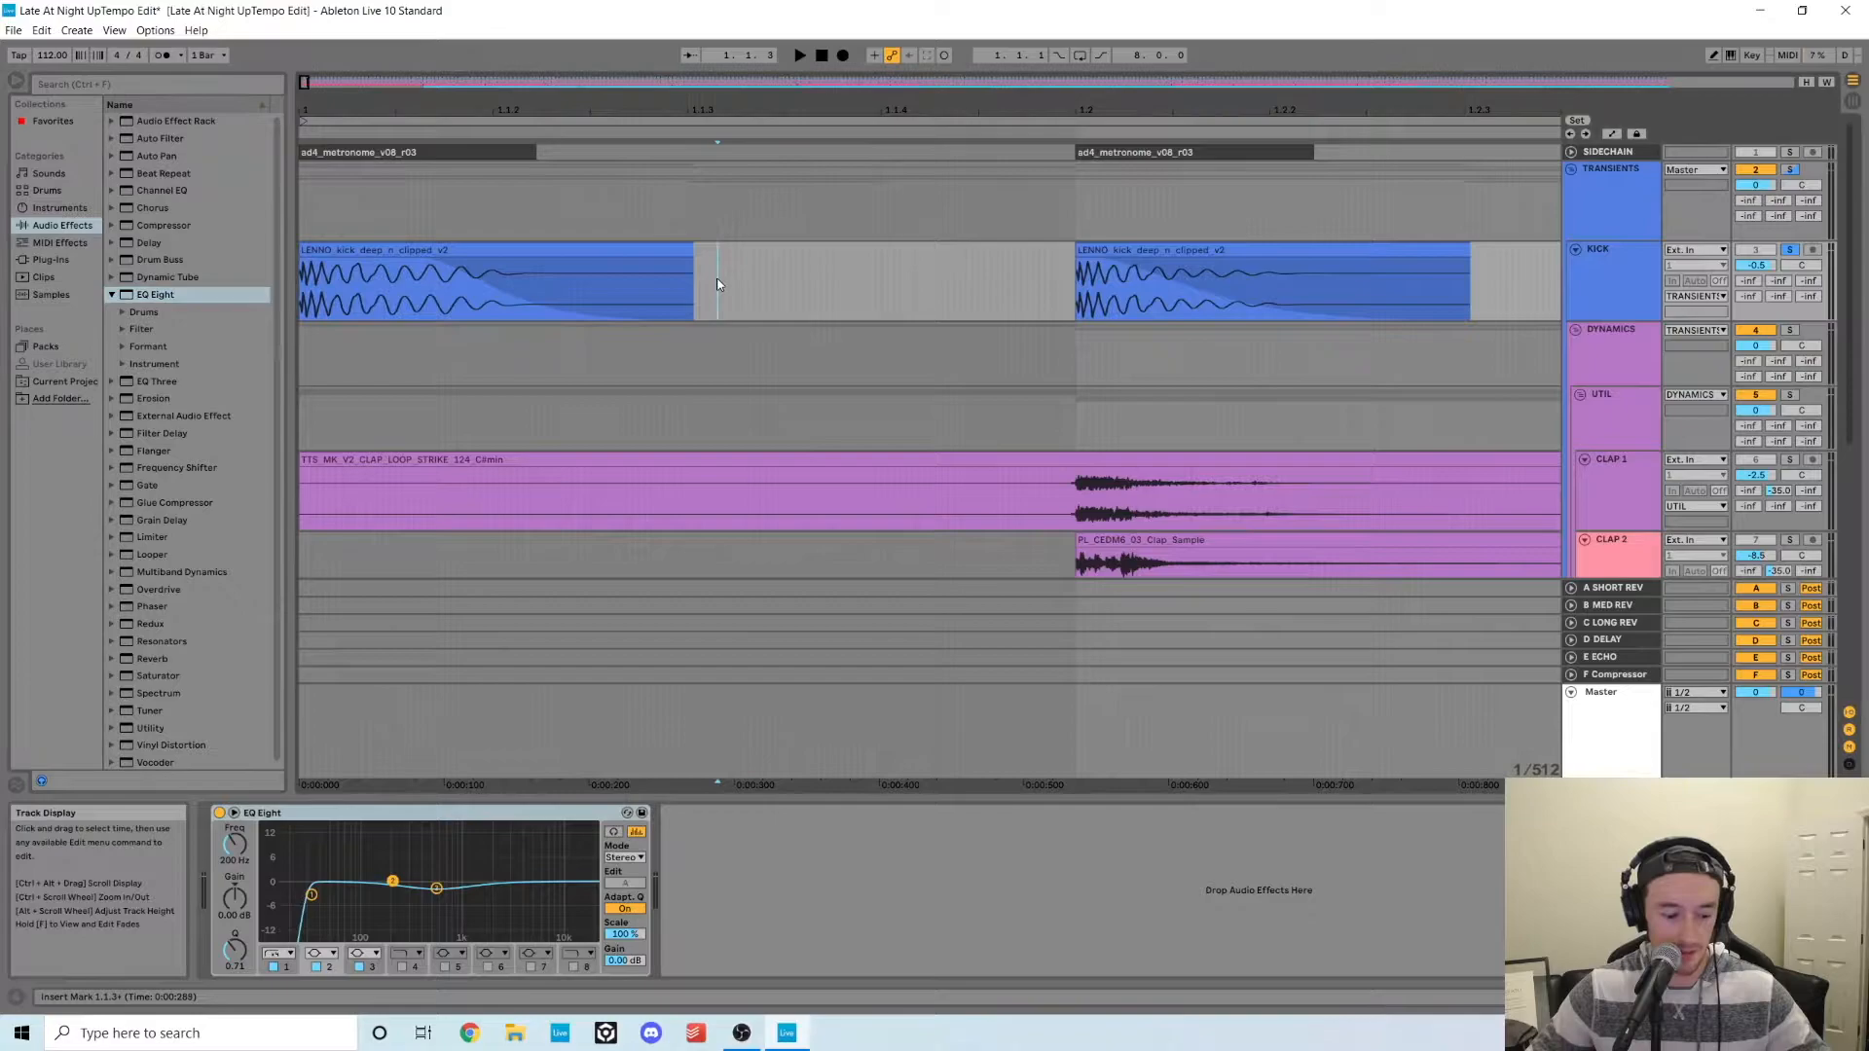
{"action": "left_click", "coordinate": [867, 296]}
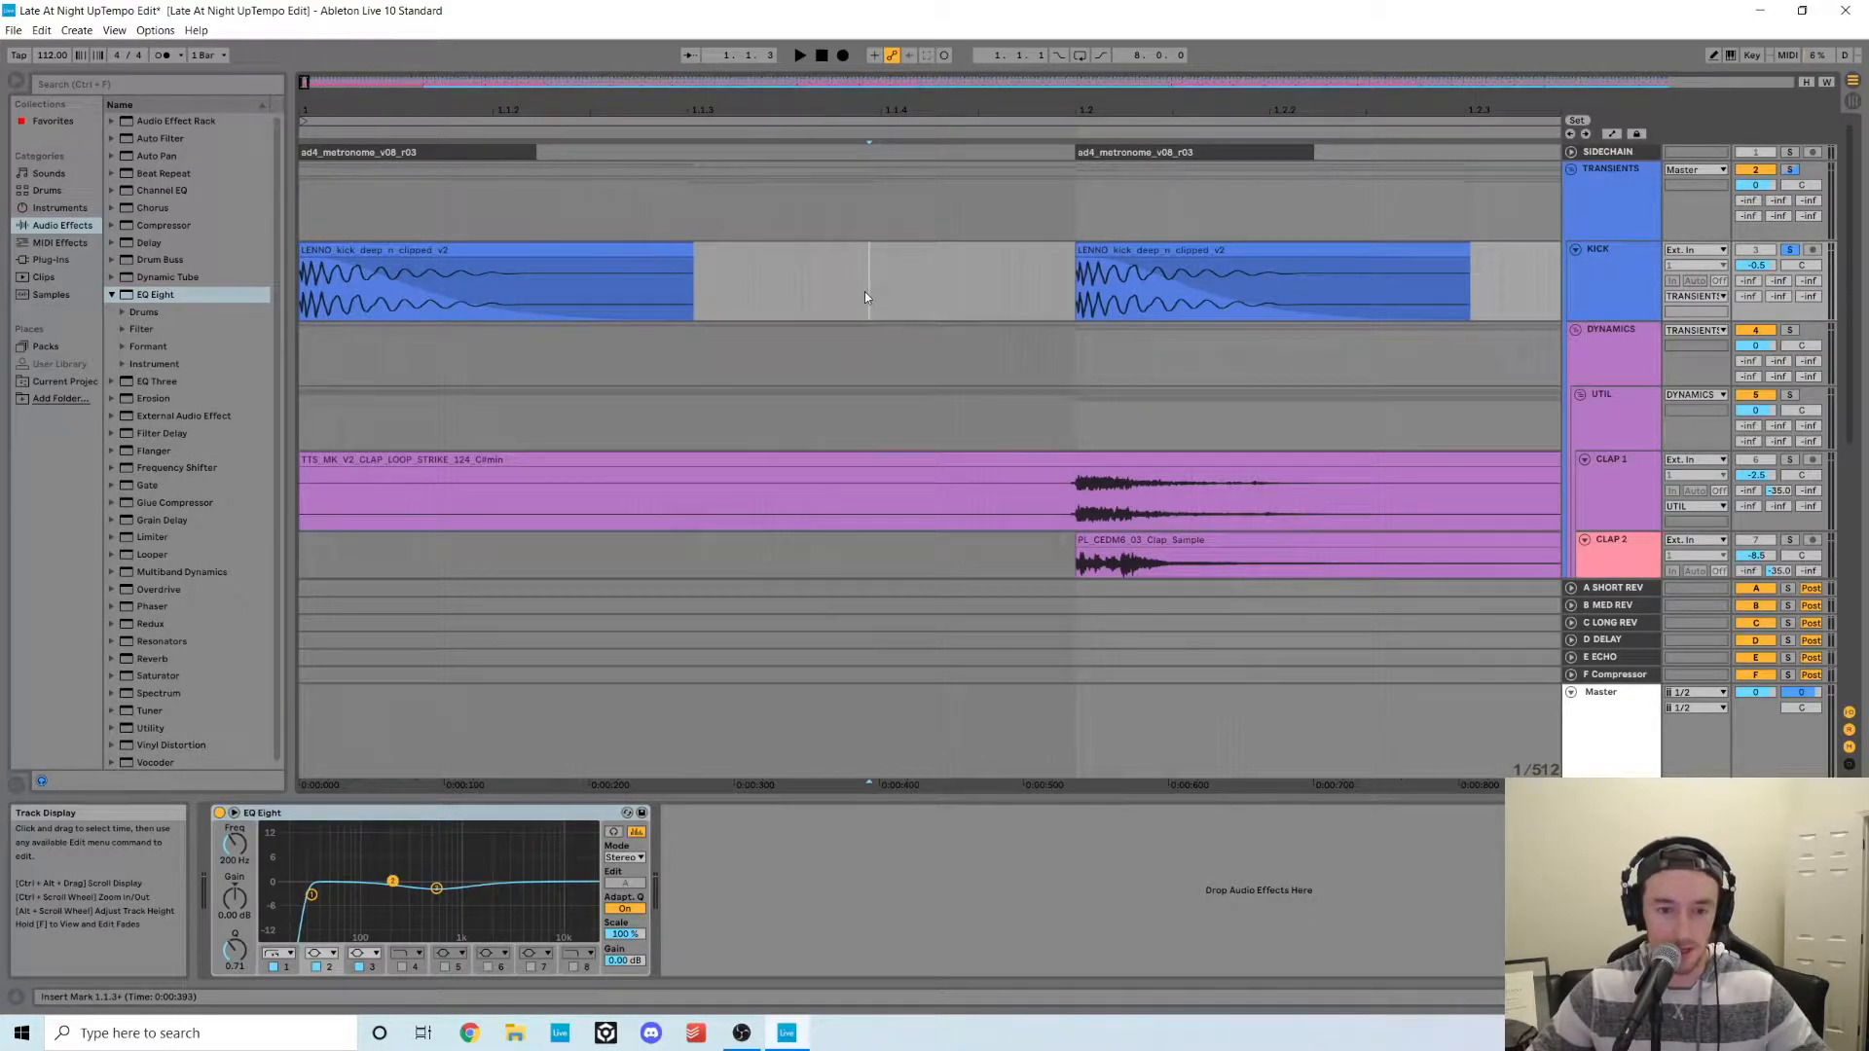
{"action": "key", "text": "a"}
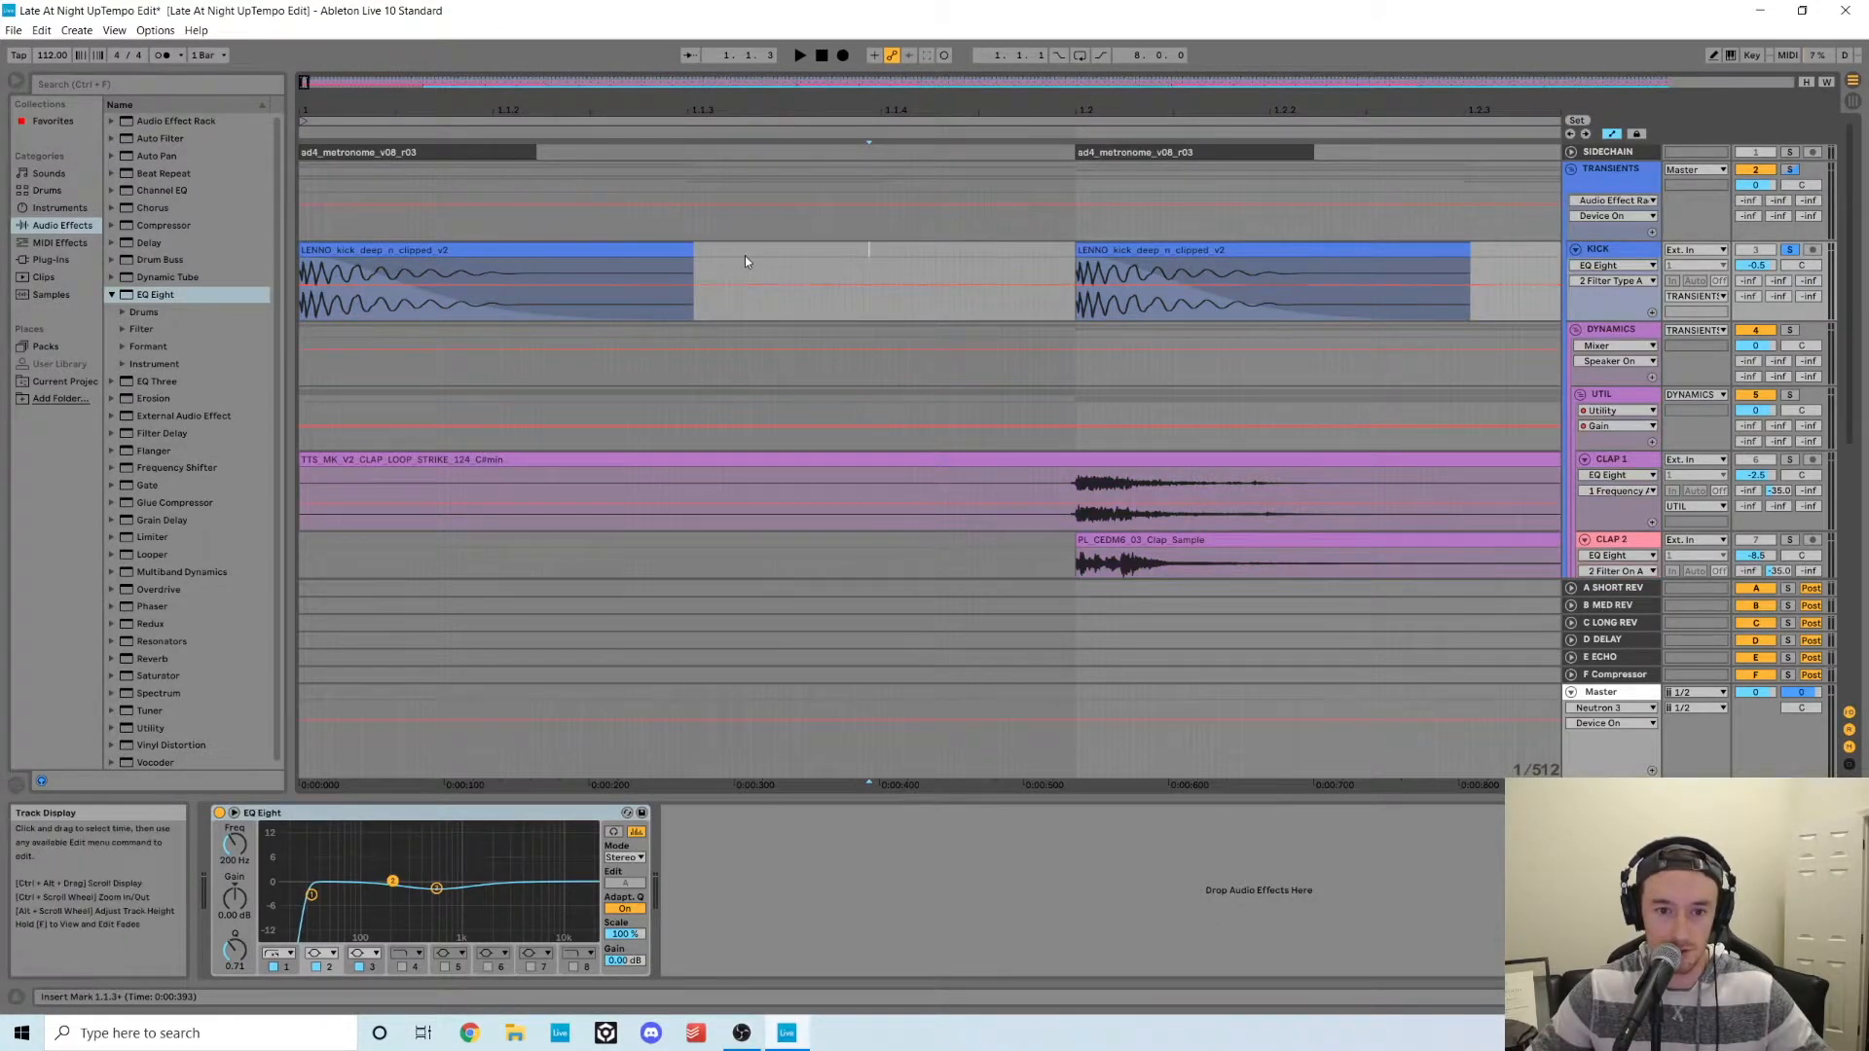
{"action": "key", "text": "a"}
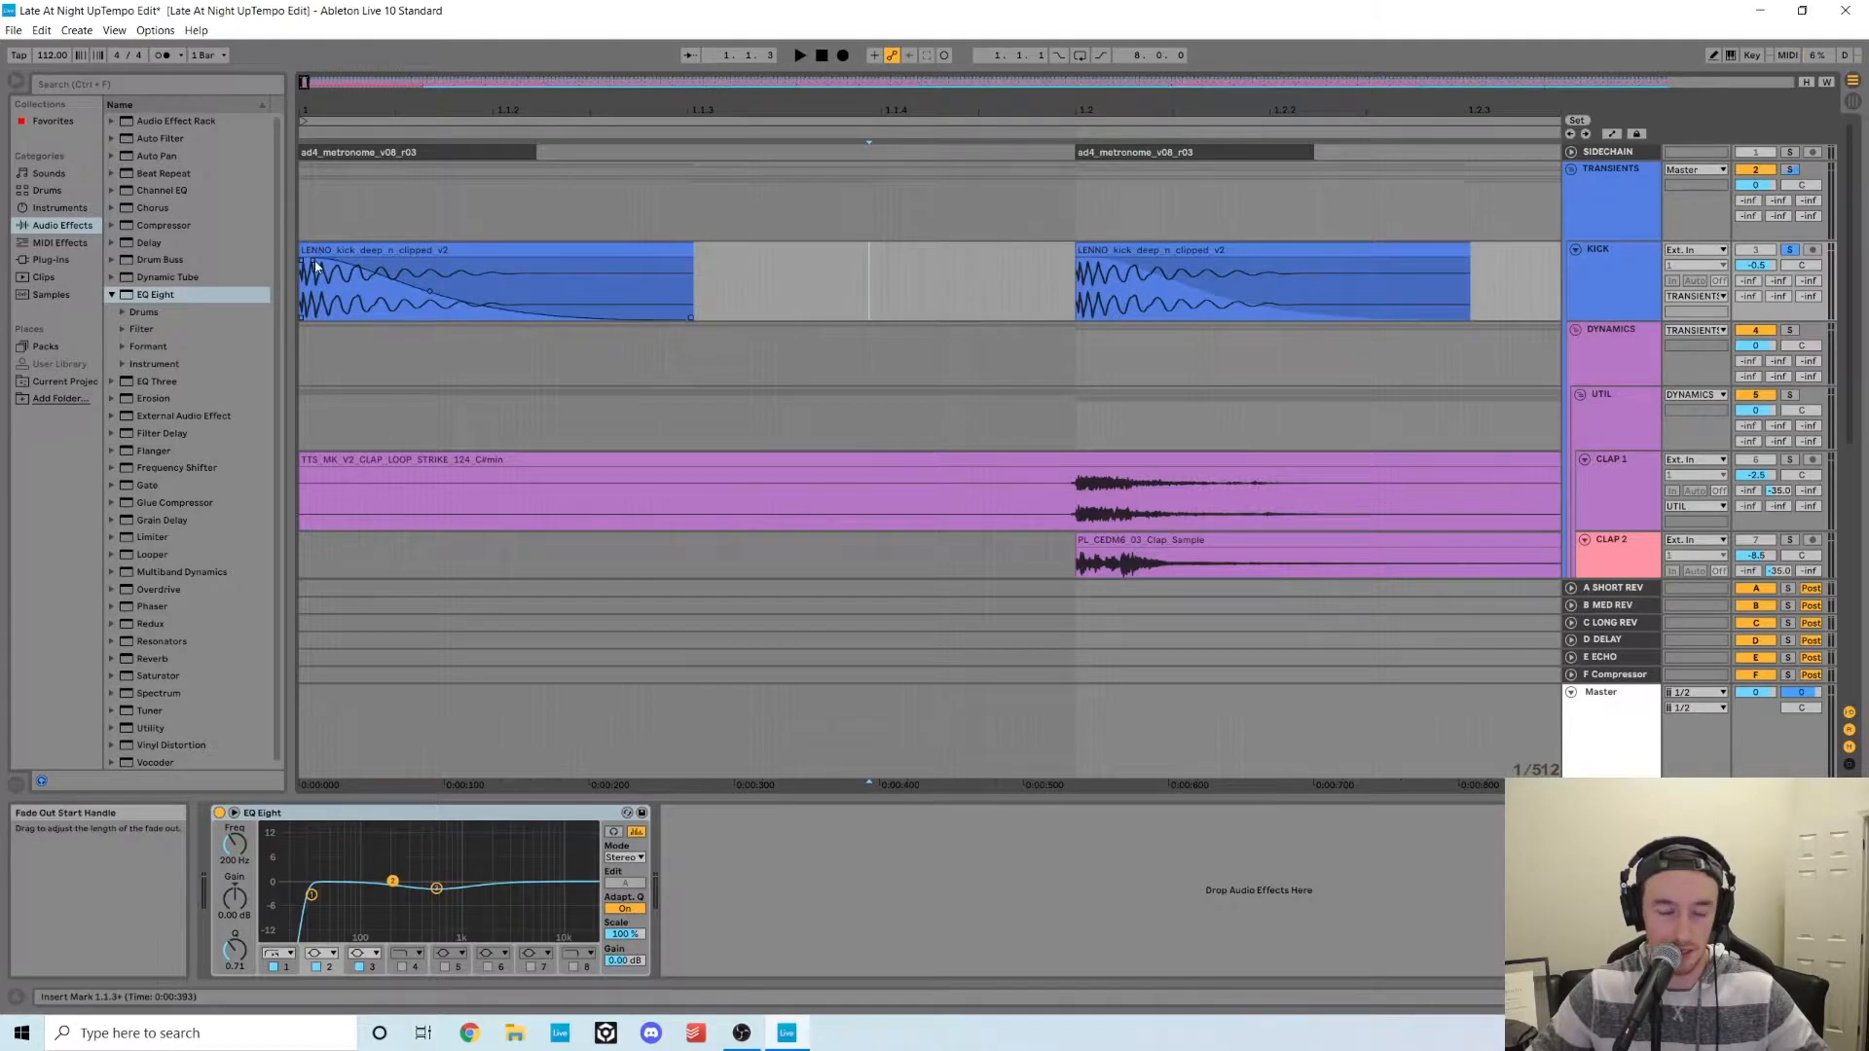
- Select the kick beat from 1.1.1 to 1.2.1 and check how the pattern repeats along the KICK track
{"action": "left_click_drag", "start_coordinate": [304, 81], "coordinate": [284, 290]}
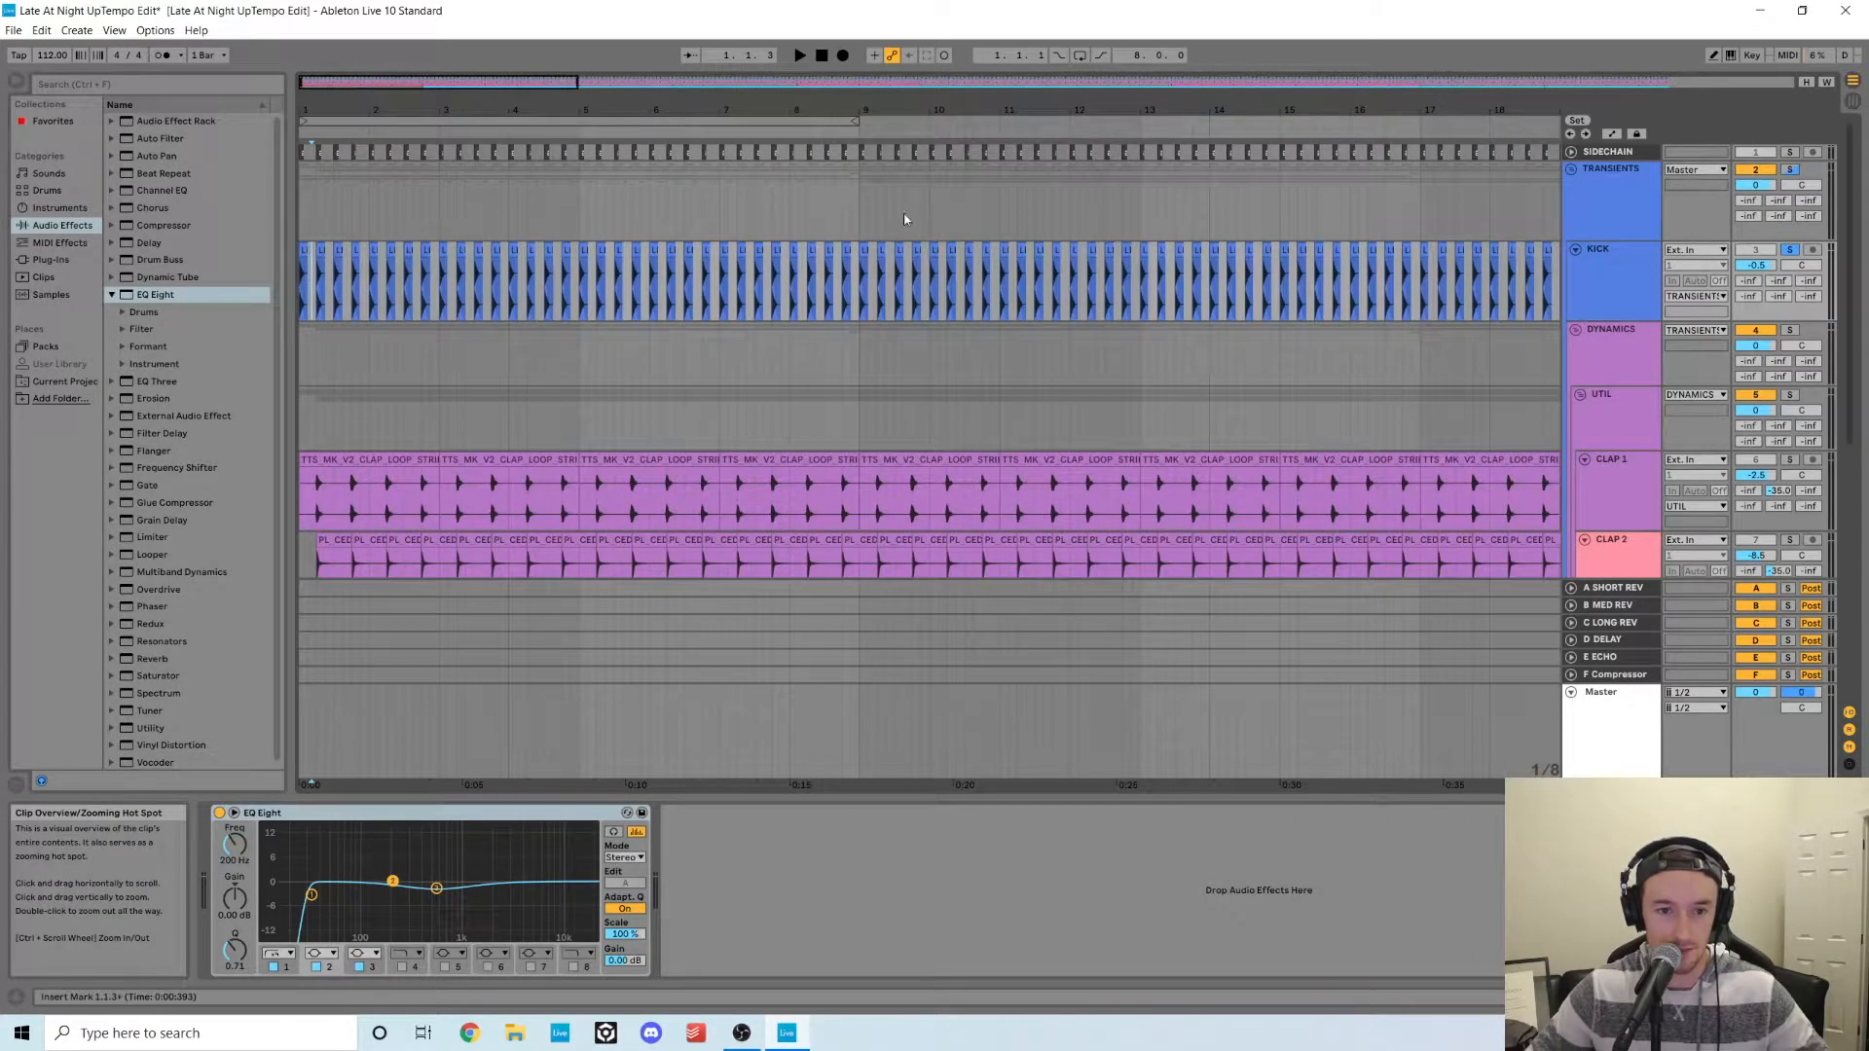
{"action": "left_click_drag", "start_coordinate": [321, 82], "coordinate": [292, 244]}
{"action": "left_click_drag", "start_coordinate": [417, 276], "coordinate": [251, 278]}
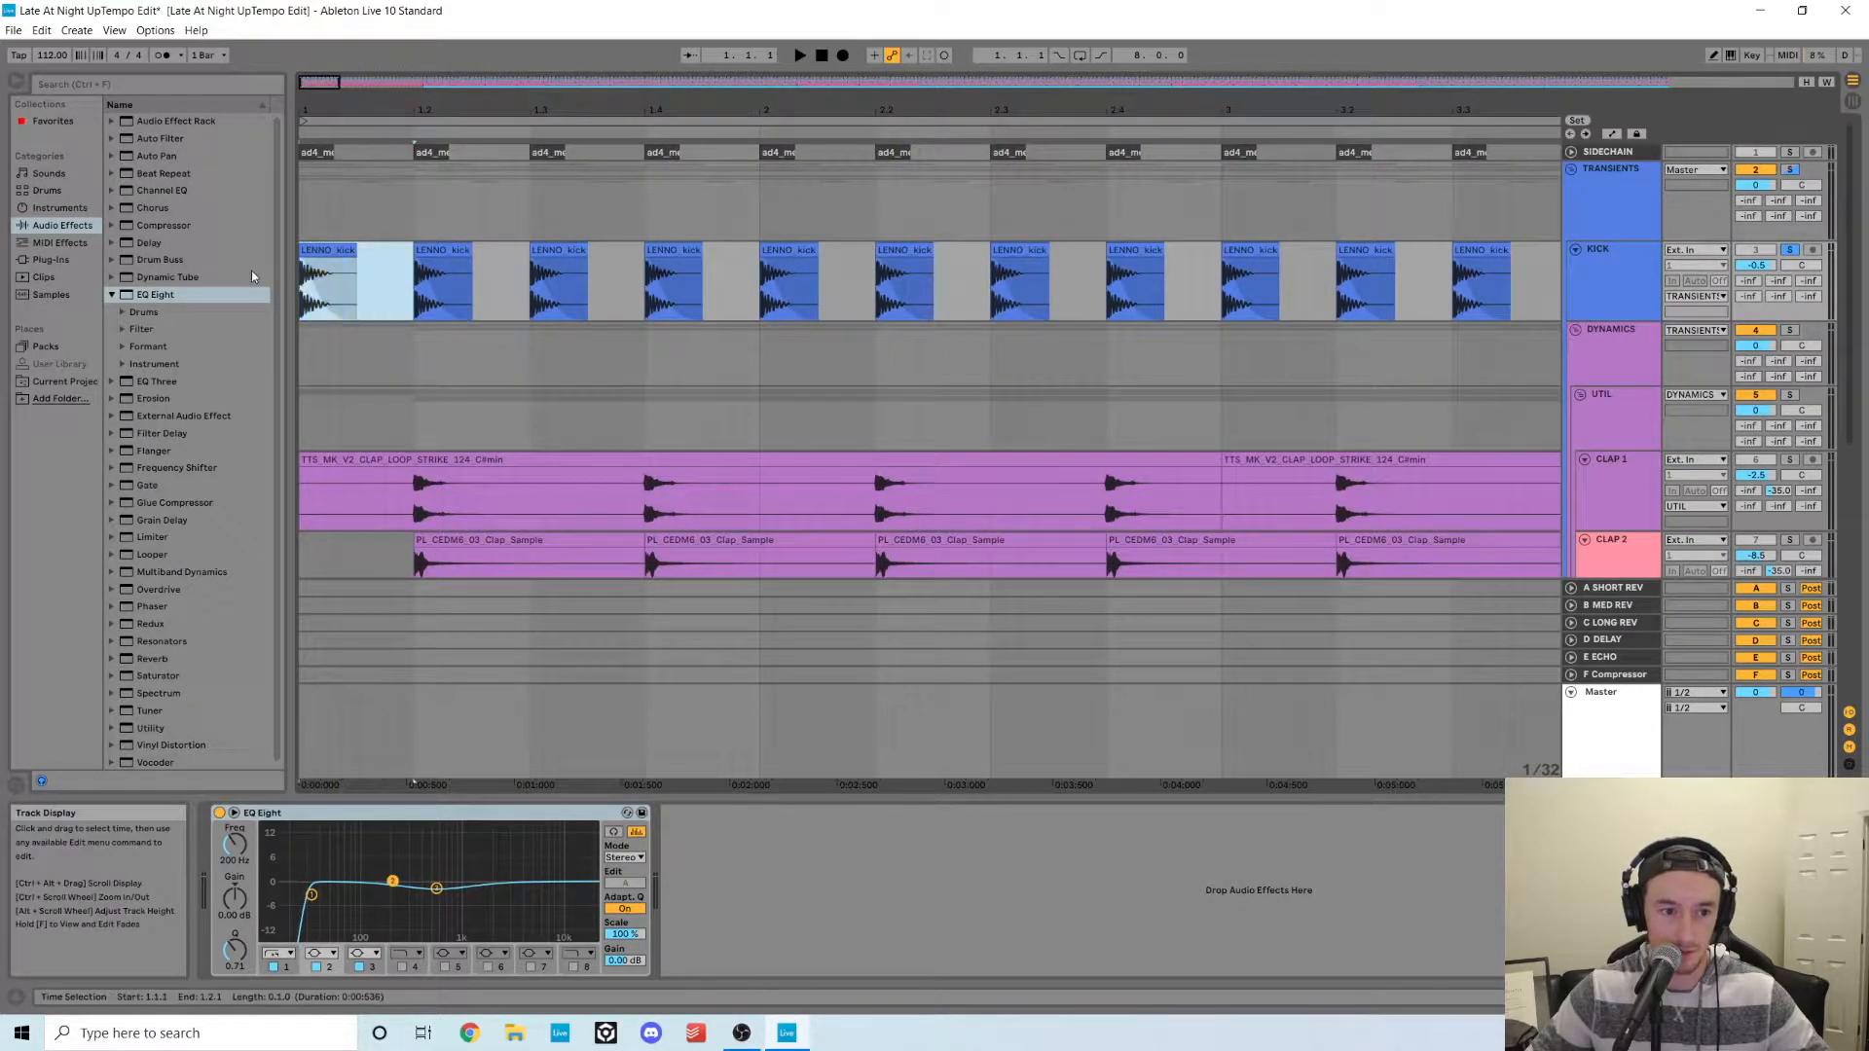
{"action": "left_click_drag", "start_coordinate": [788, 97], "coordinate": [788, 76]}
{"action": "key", "text": "space"}
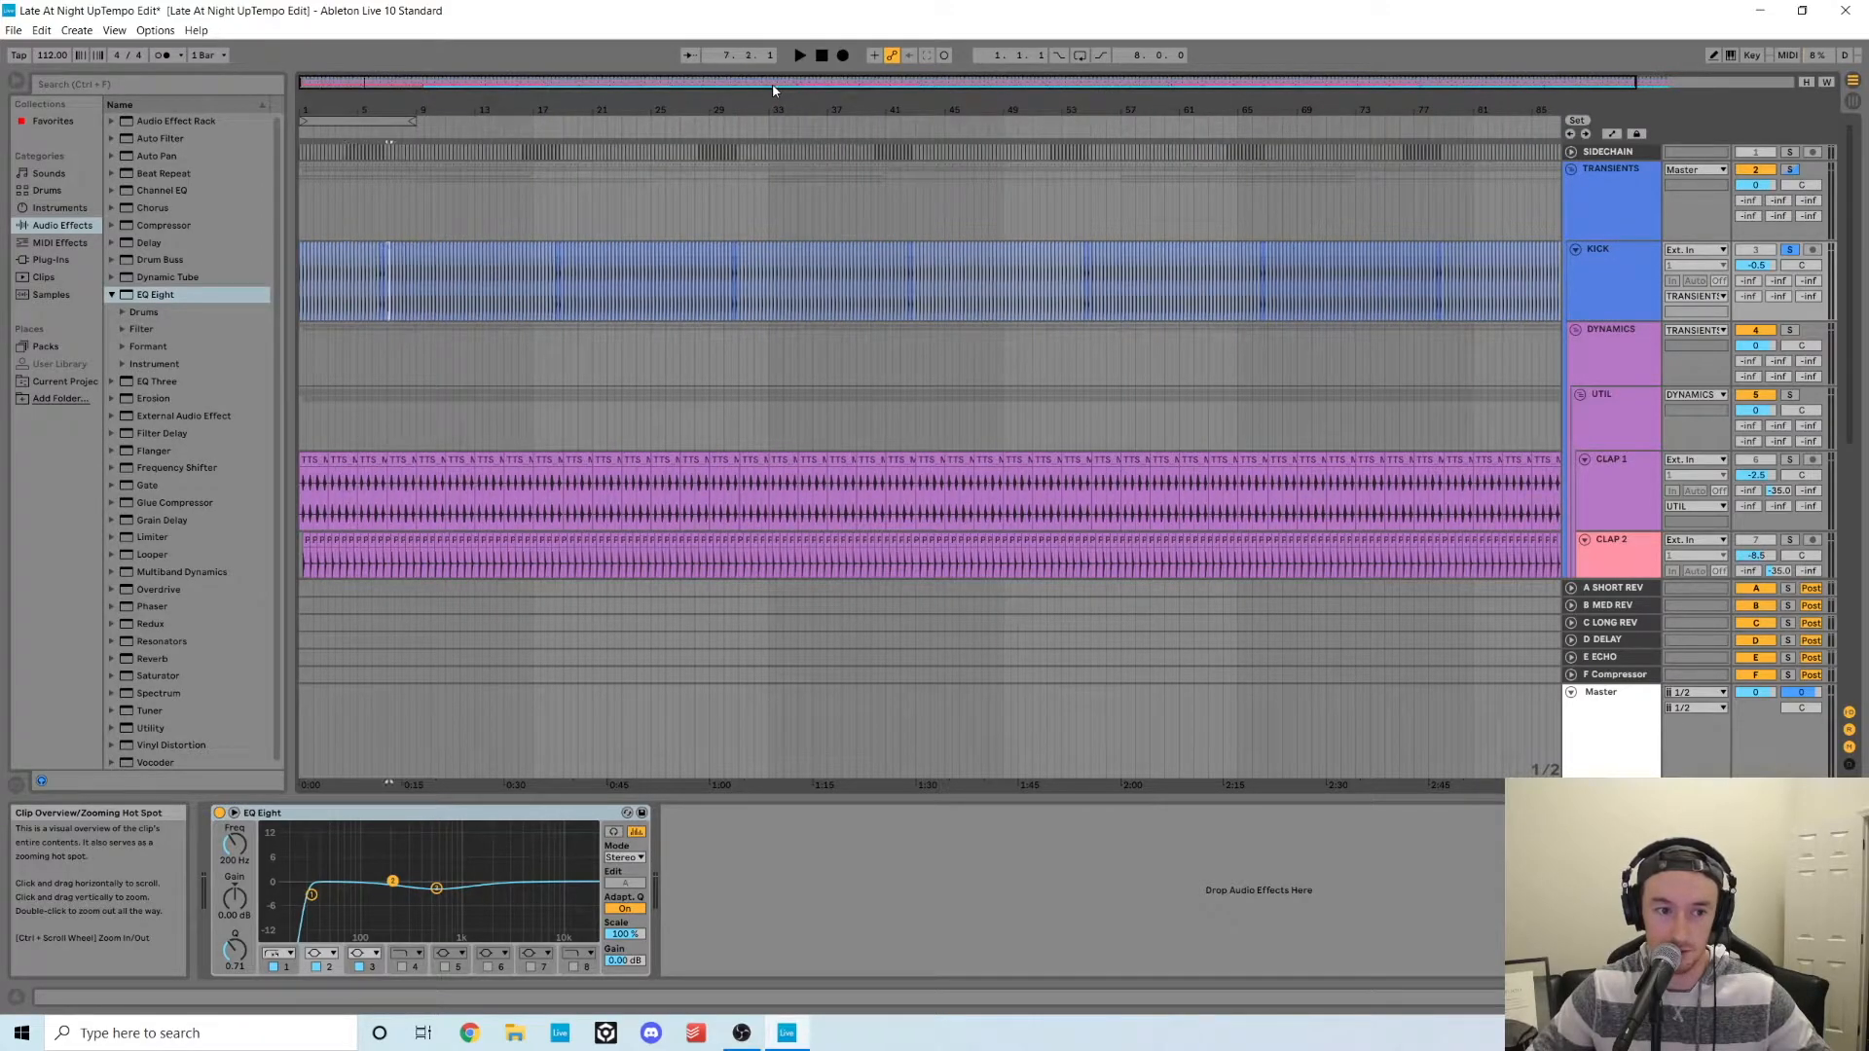
{"action": "mouse_move", "coordinate": [774, 91]}
{"action": "left_mouse_down"}
{"action": "mouse_move", "coordinate": [774, 107]}
{"action": "mouse_move", "coordinate": [774, 82]}
{"action": "left_mouse_up"}
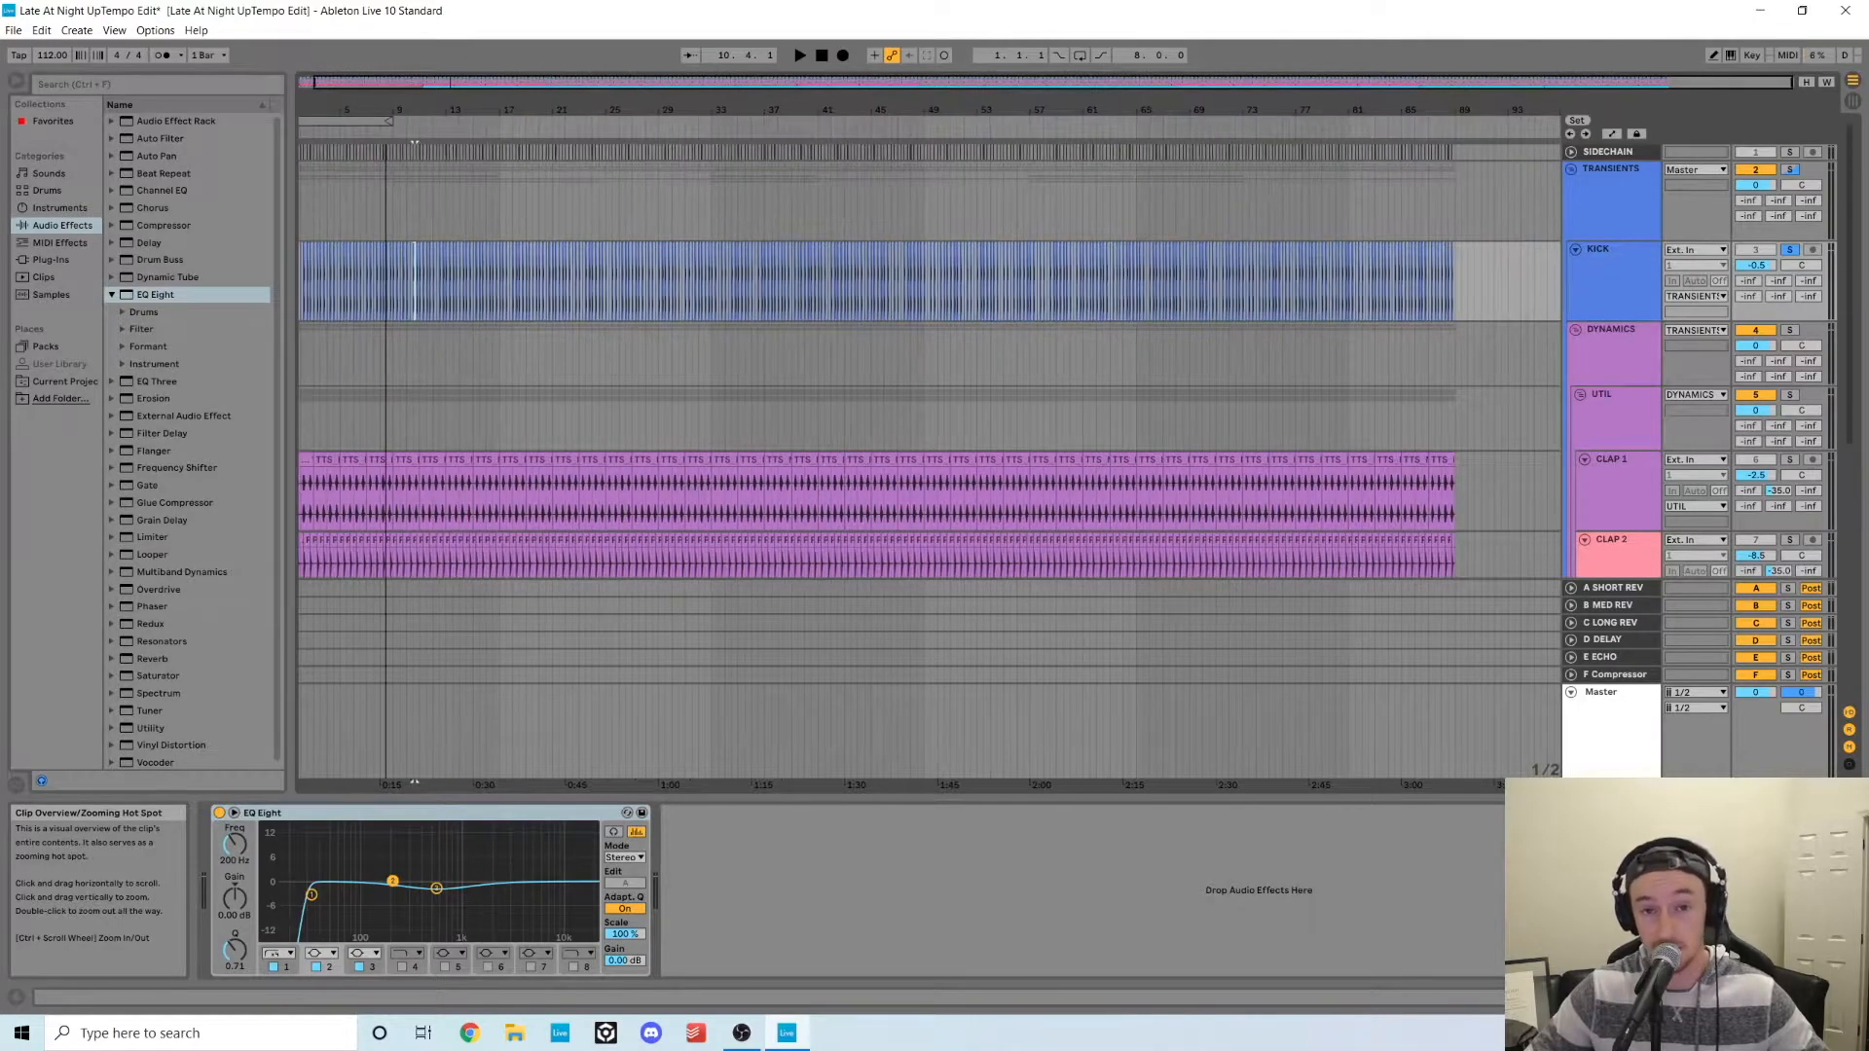
- Solo the CLAP 1 track and play it from the start of the arrangement
{"action": "key", "text": "plus"}
{"action": "key", "text": "plus"}
{"action": "key", "text": "plus"}
{"action": "key", "text": "space"}
{"action": "scroll", "coordinate": [313, 407], "scroll_direction": "down", "scroll_amount": 2}
{"action": "left_click", "coordinate": [313, 407]}
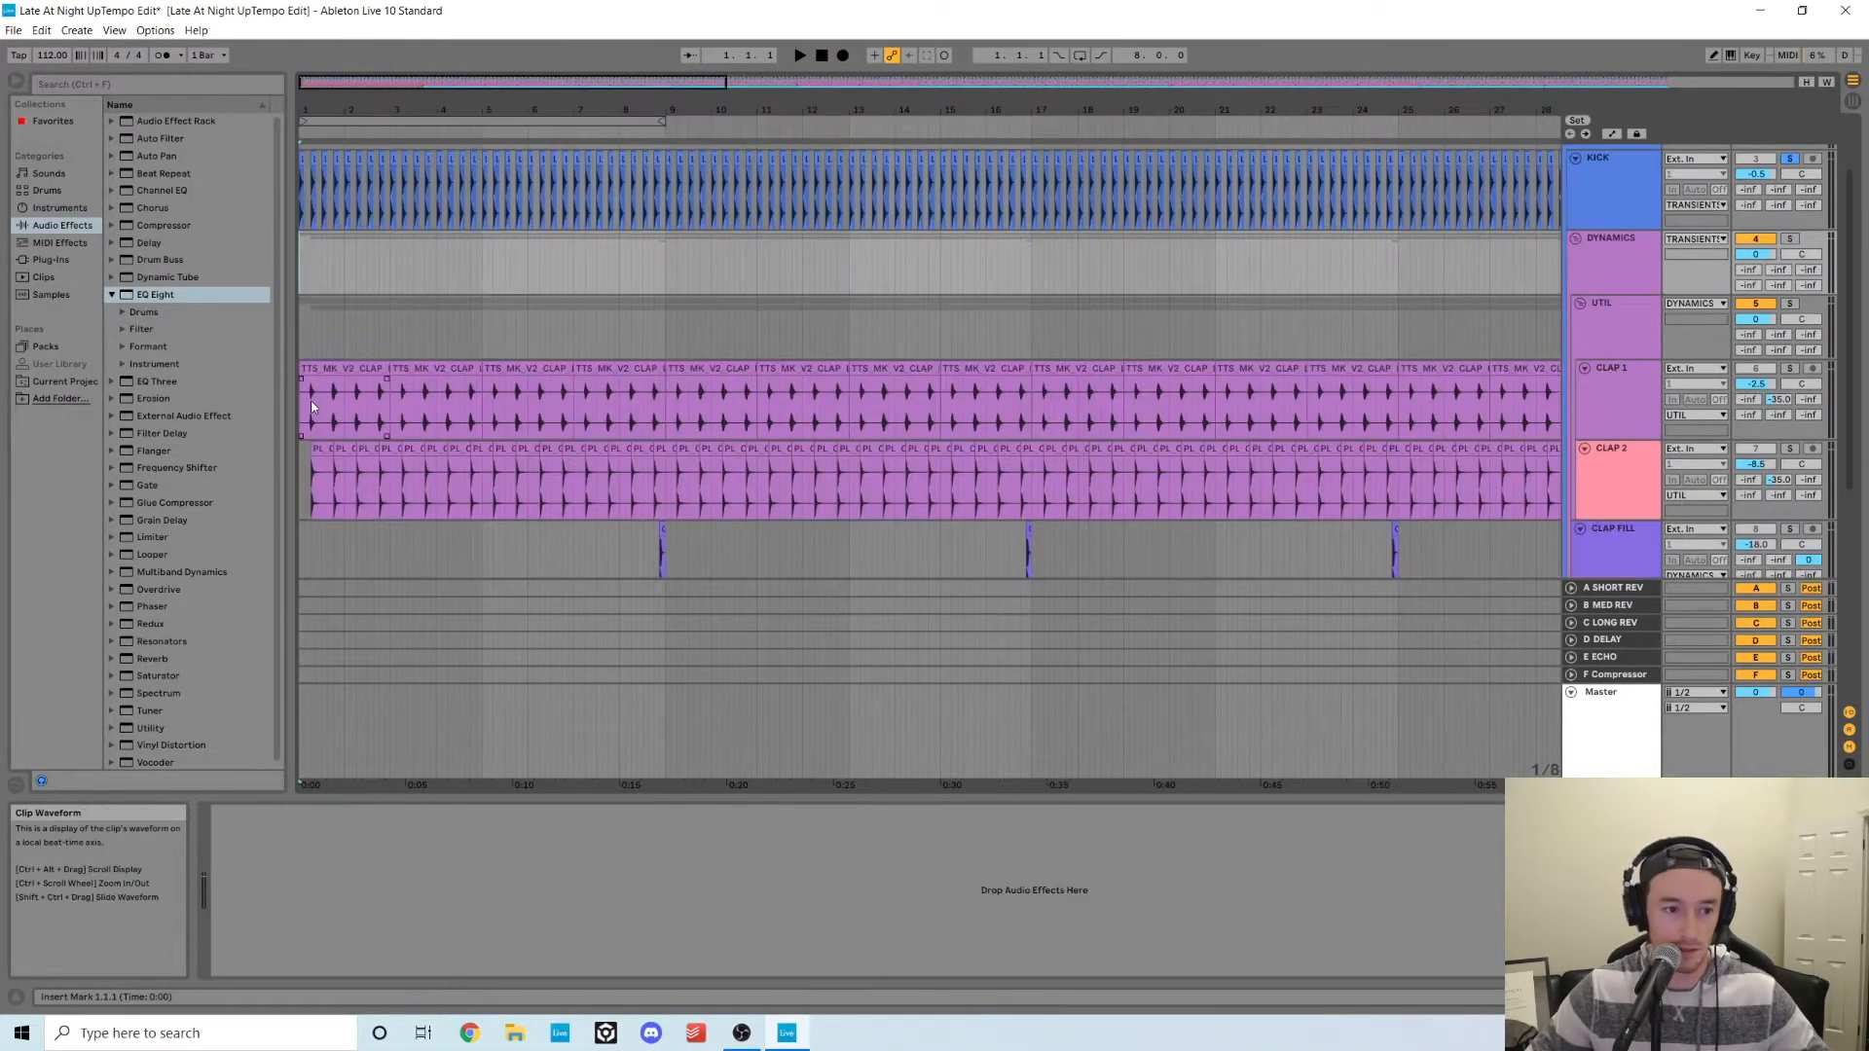
{"action": "key", "text": "Return"}
{"action": "left_click", "coordinate": [1789, 368]}
{"action": "key", "text": "space"}
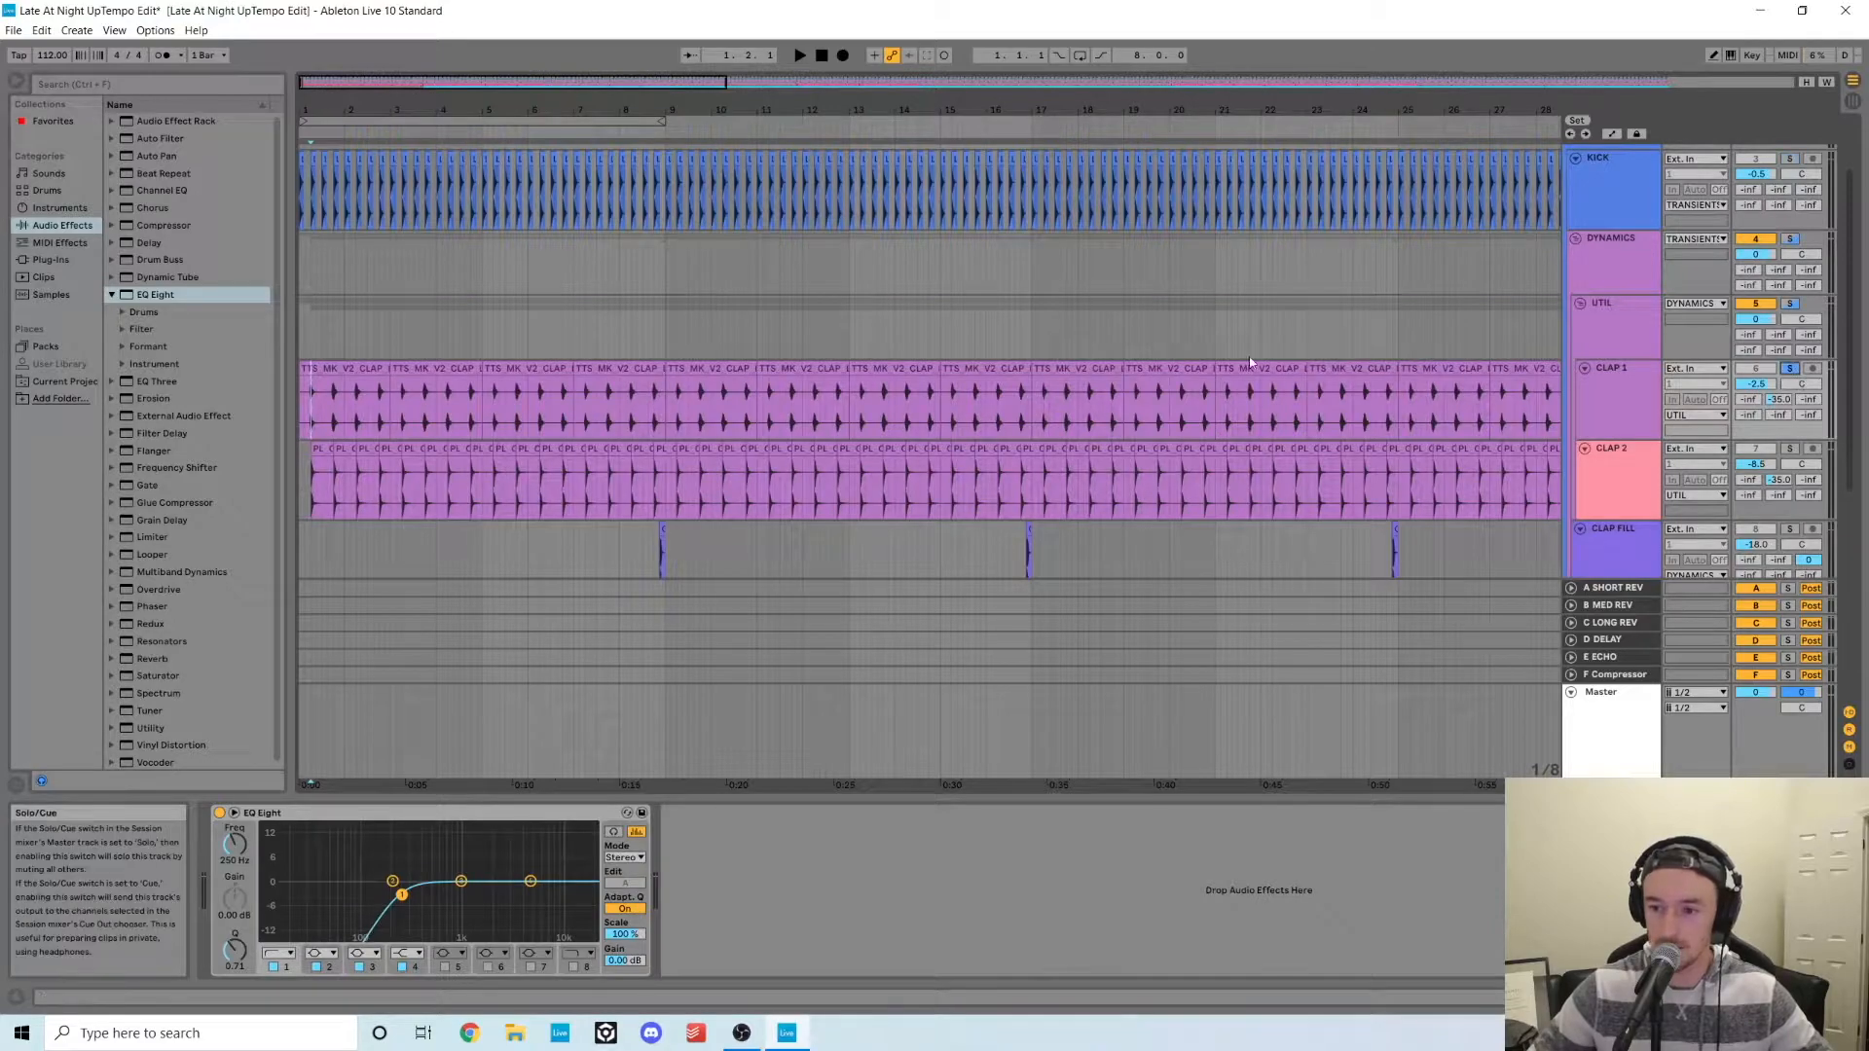
- Examine the individual hits on CLAP 1 up close and solo CLAP 2 together with it
{"action": "key", "text": "plus"}
{"action": "key", "text": "plus"}
{"action": "key", "text": "plus"}
{"action": "key", "text": "plus"}
{"action": "left_click", "coordinate": [499, 393]}
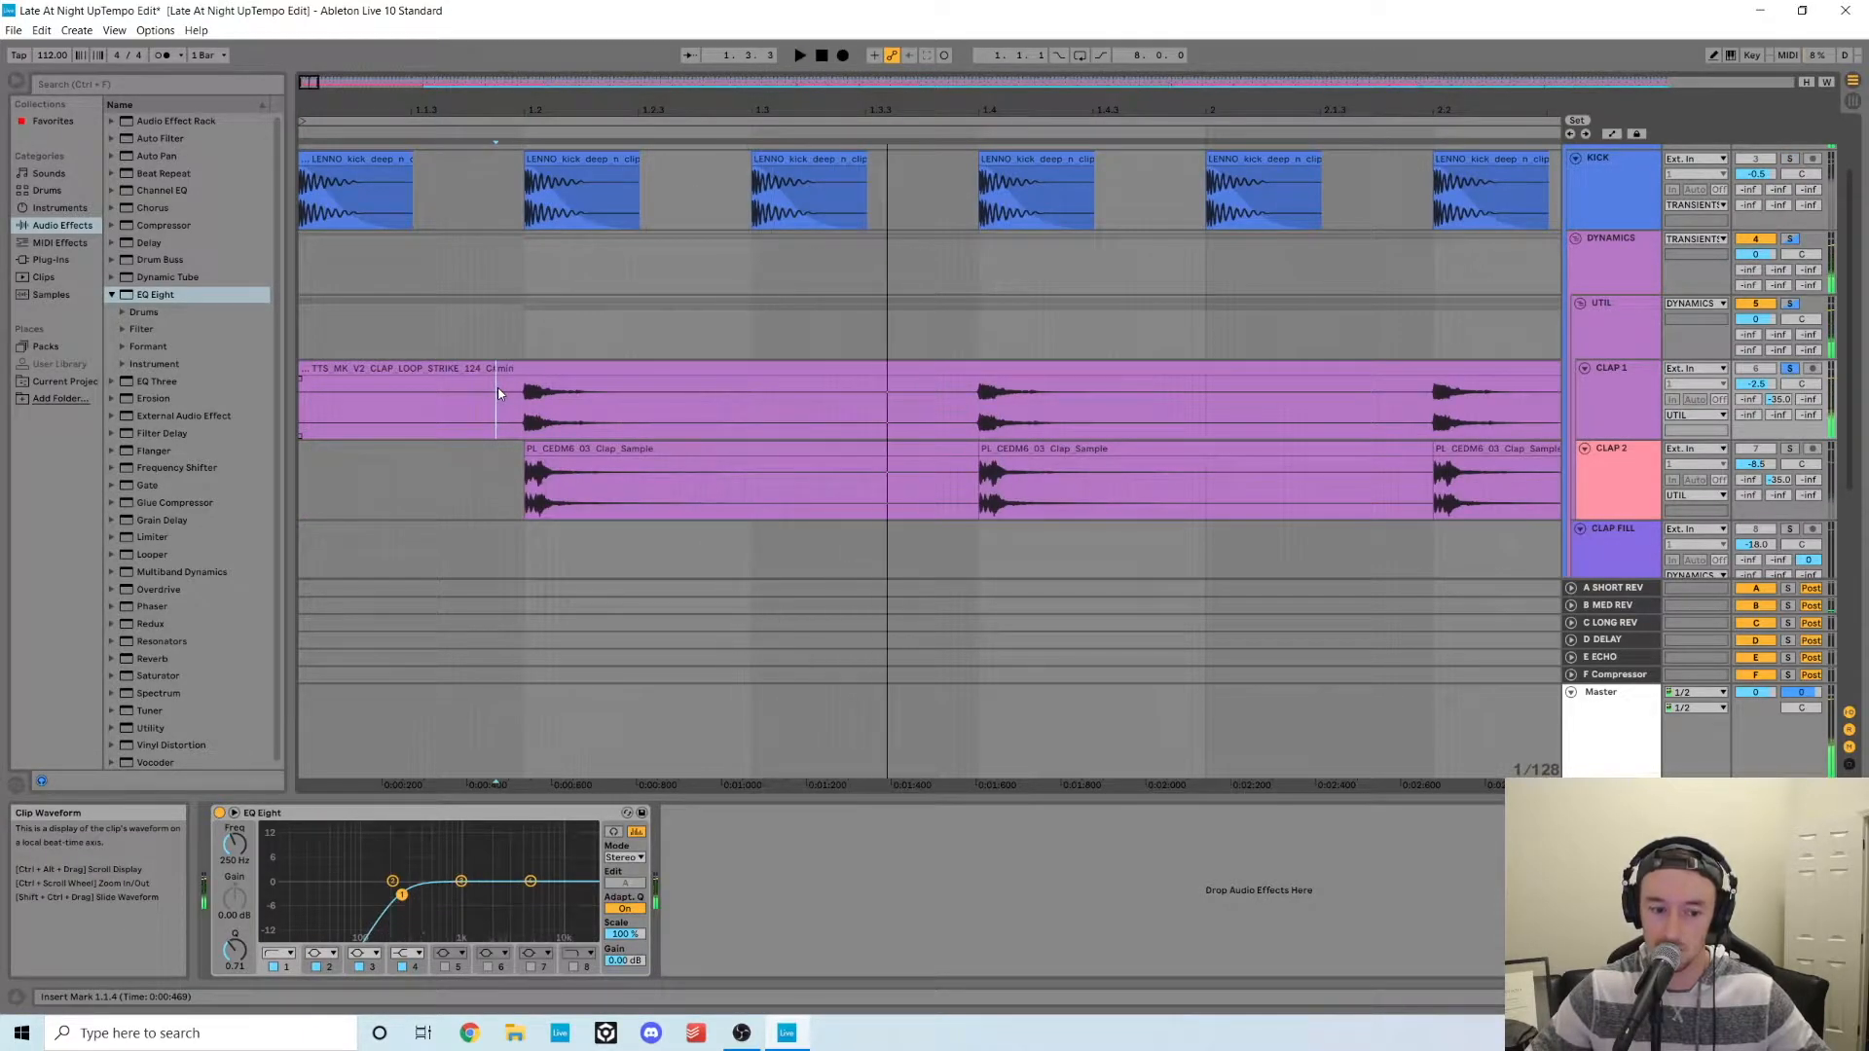
{"action": "left_click", "coordinate": [1790, 451]}
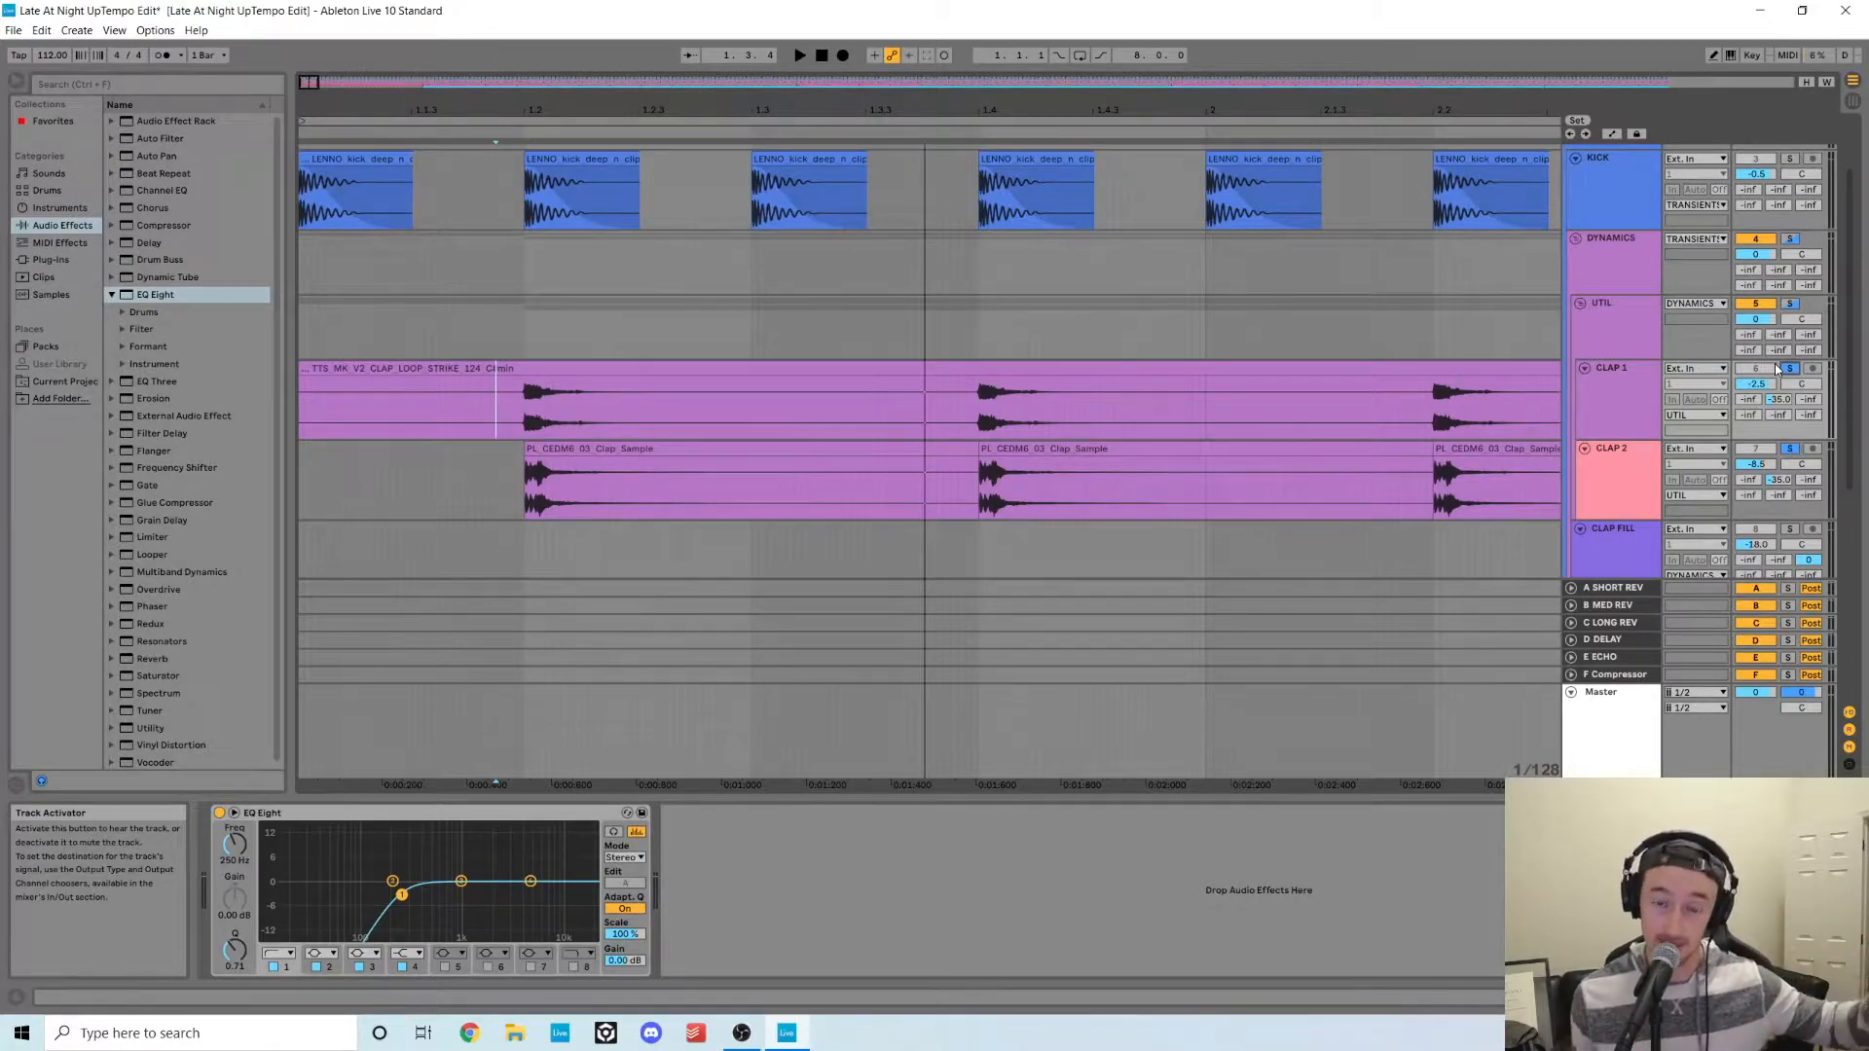
- Play CLAP 1 and CLAP 2 together briefly, and check the UTIL and CLAP 1 devices and the clap pattern across the arrangement
{"action": "key", "text": "space"}
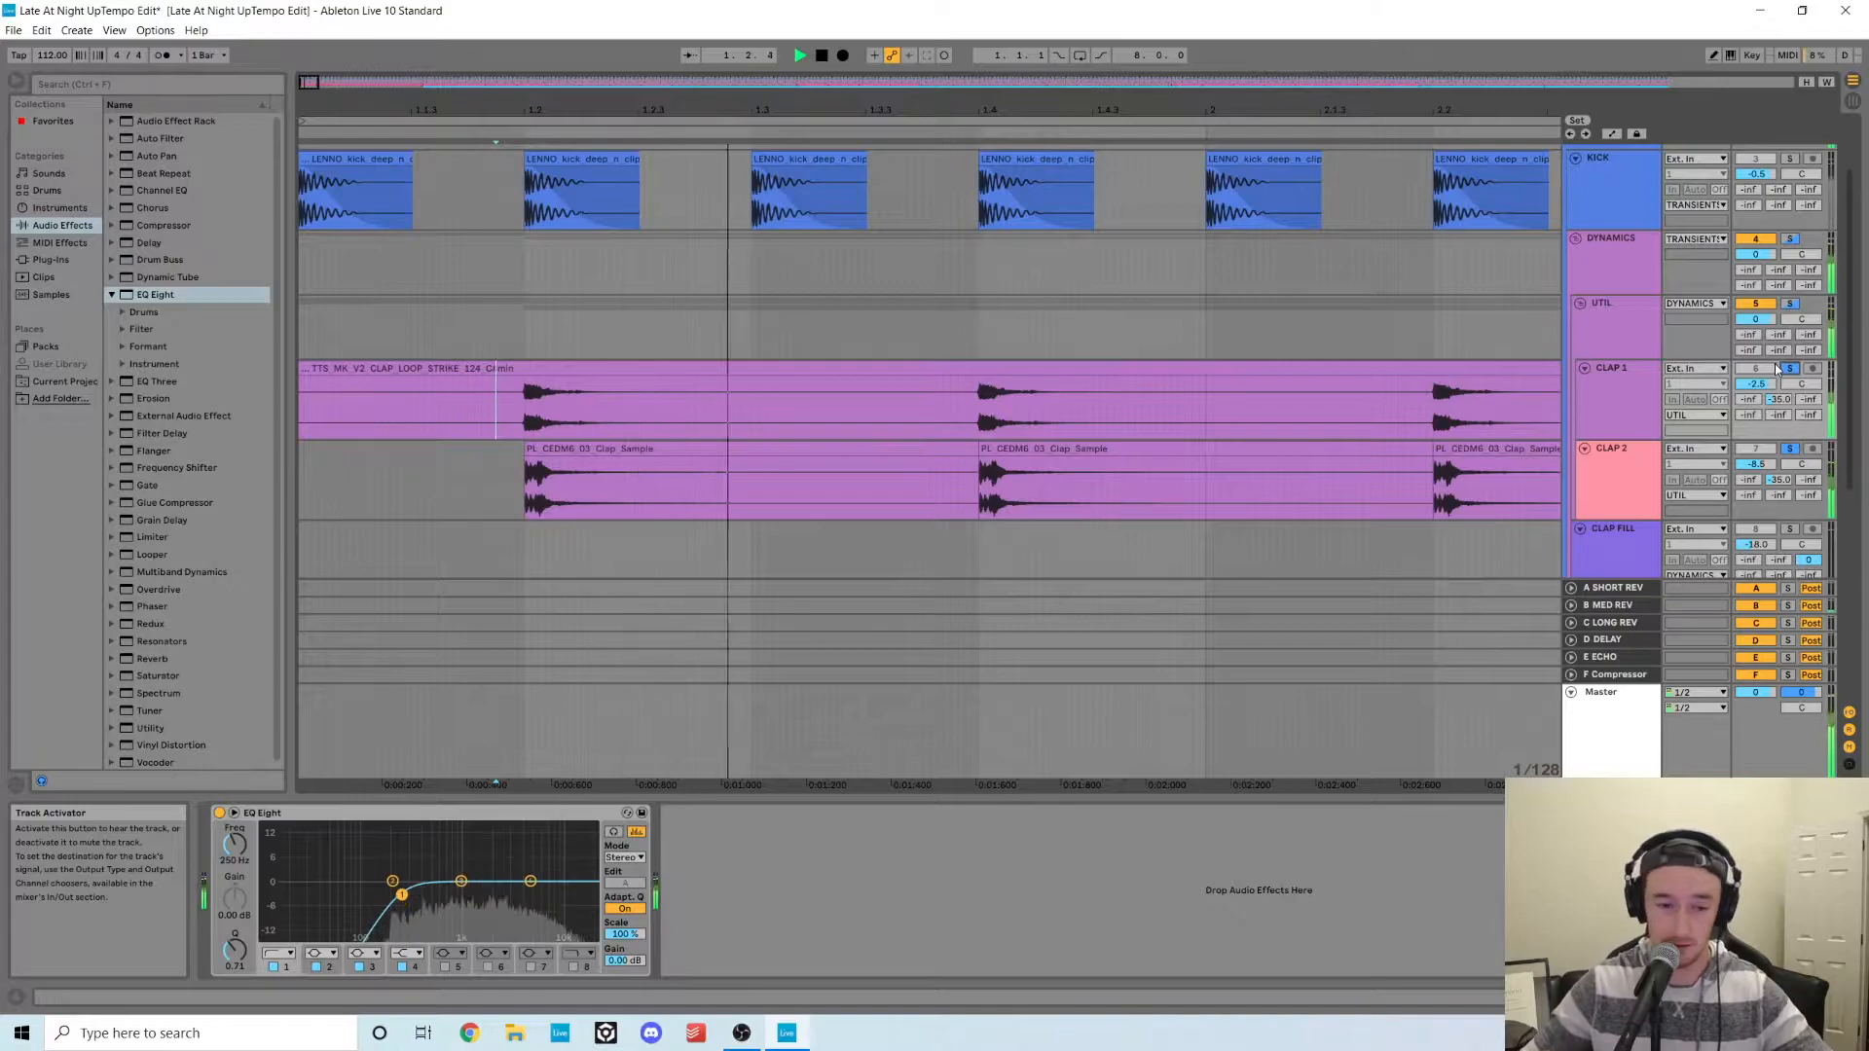
{"action": "key", "text": "space"}
{"action": "key", "text": "minus"}
{"action": "key", "text": "minus"}
{"action": "key", "text": "minus"}
{"action": "key", "text": "minus"}
{"action": "left_click", "coordinate": [520, 326]}
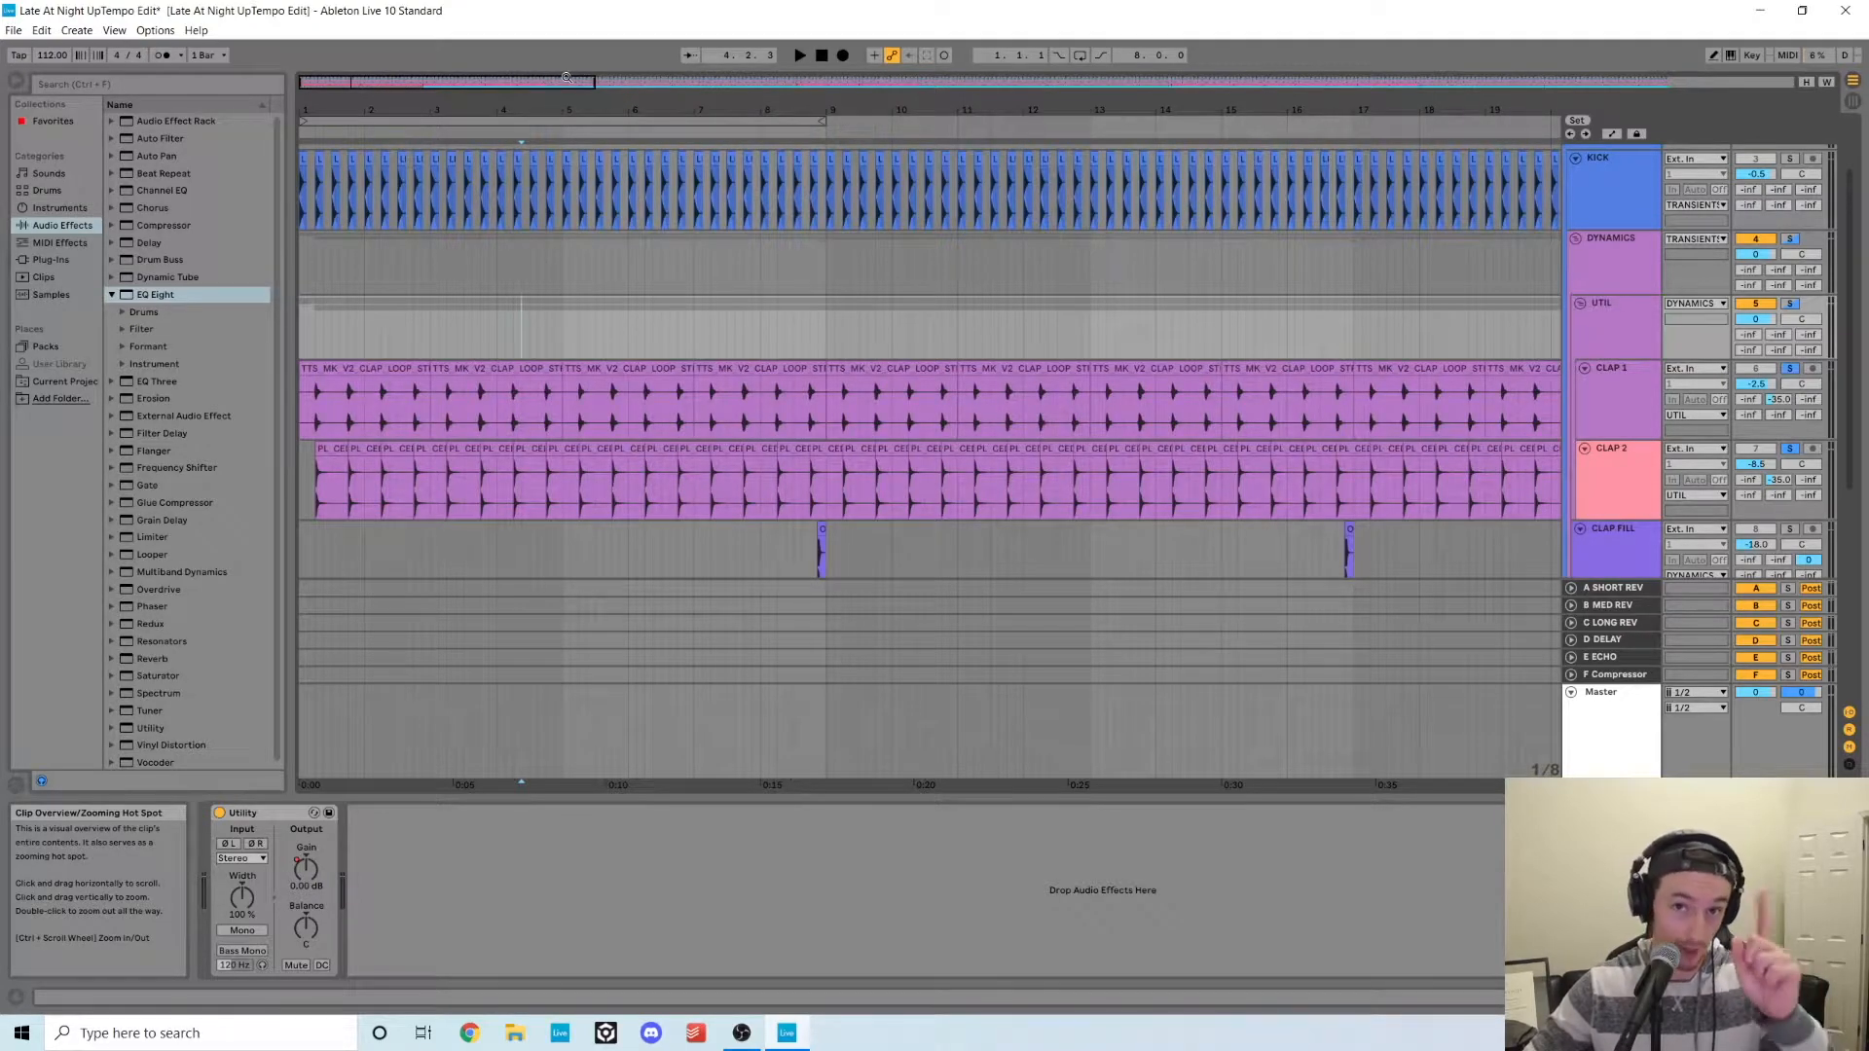
{"action": "left_click", "coordinate": [403, 428]}
{"action": "left_click", "coordinate": [778, 419]}
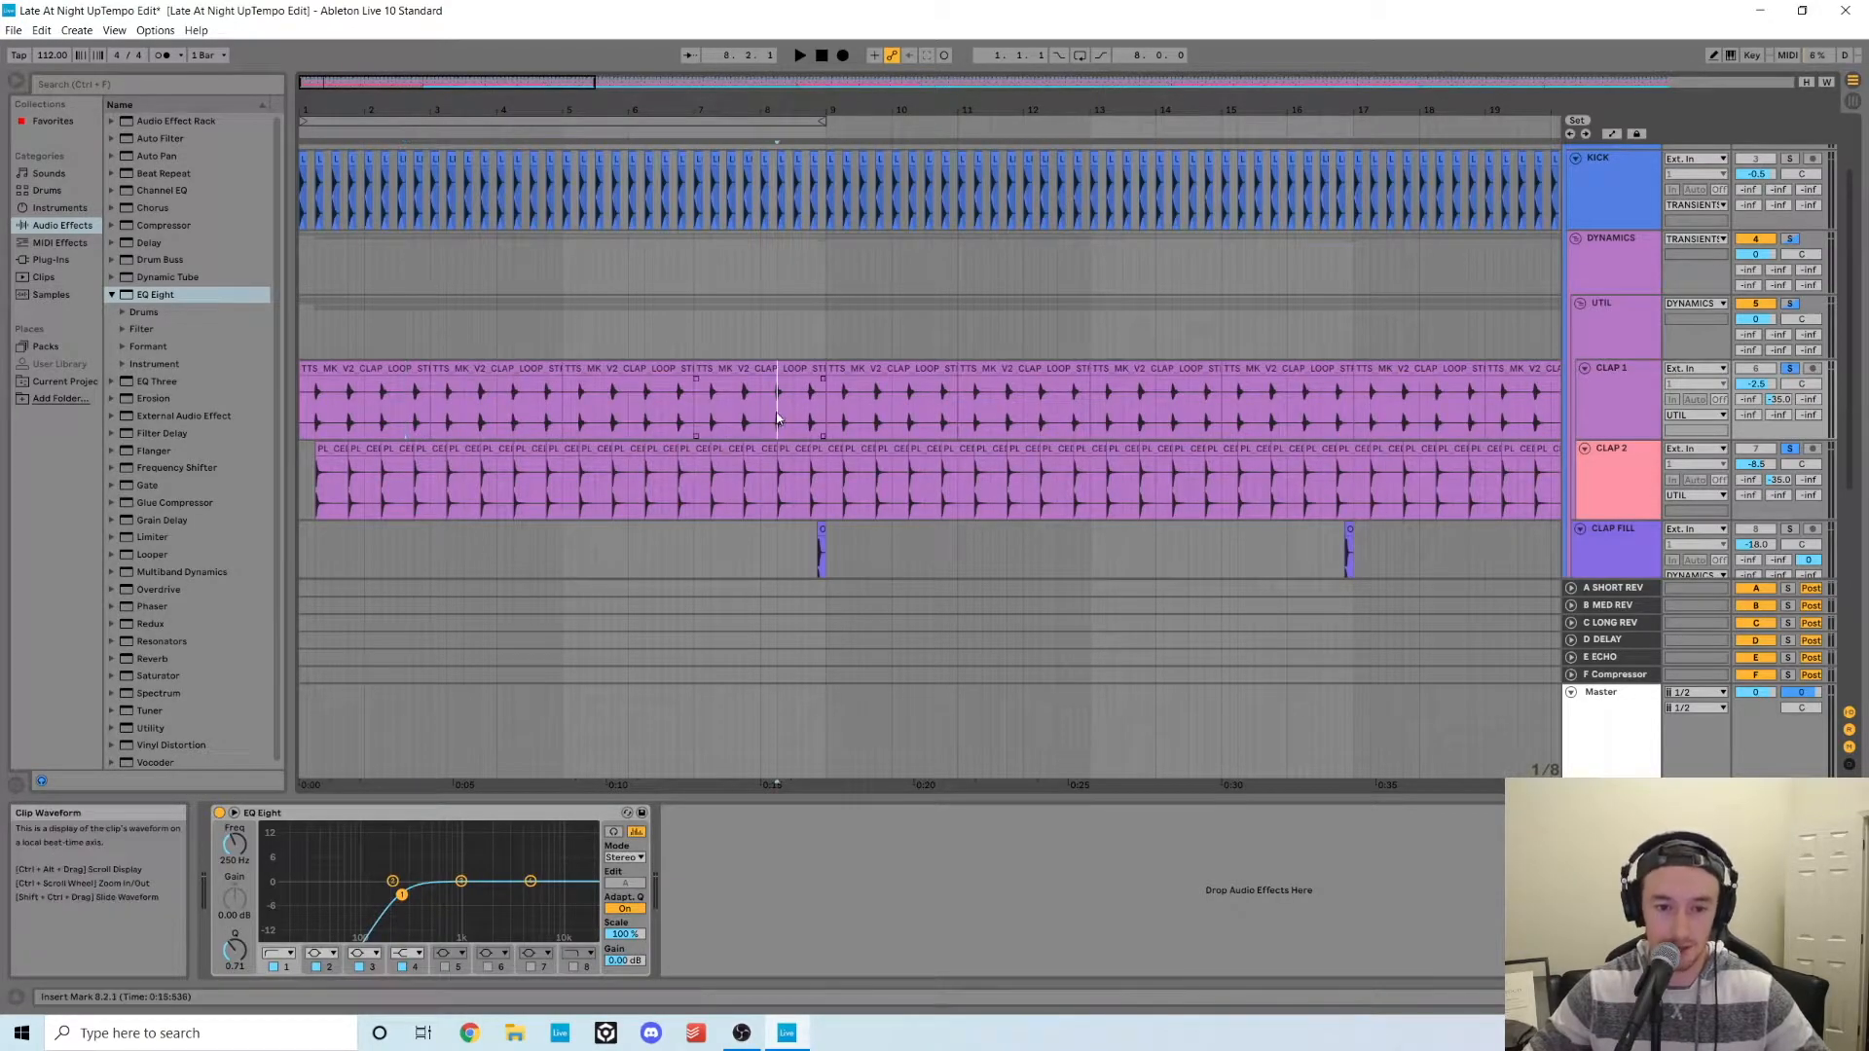
- Solo track 10, the LENNO drum loop in the PERCS group, and play it from 5.1.1
{"action": "left_click_drag", "start_coordinate": [489, 86], "coordinate": [477, 155]}
{"action": "scroll", "coordinate": [930, 414], "scroll_direction": "down", "scroll_amount": 5}
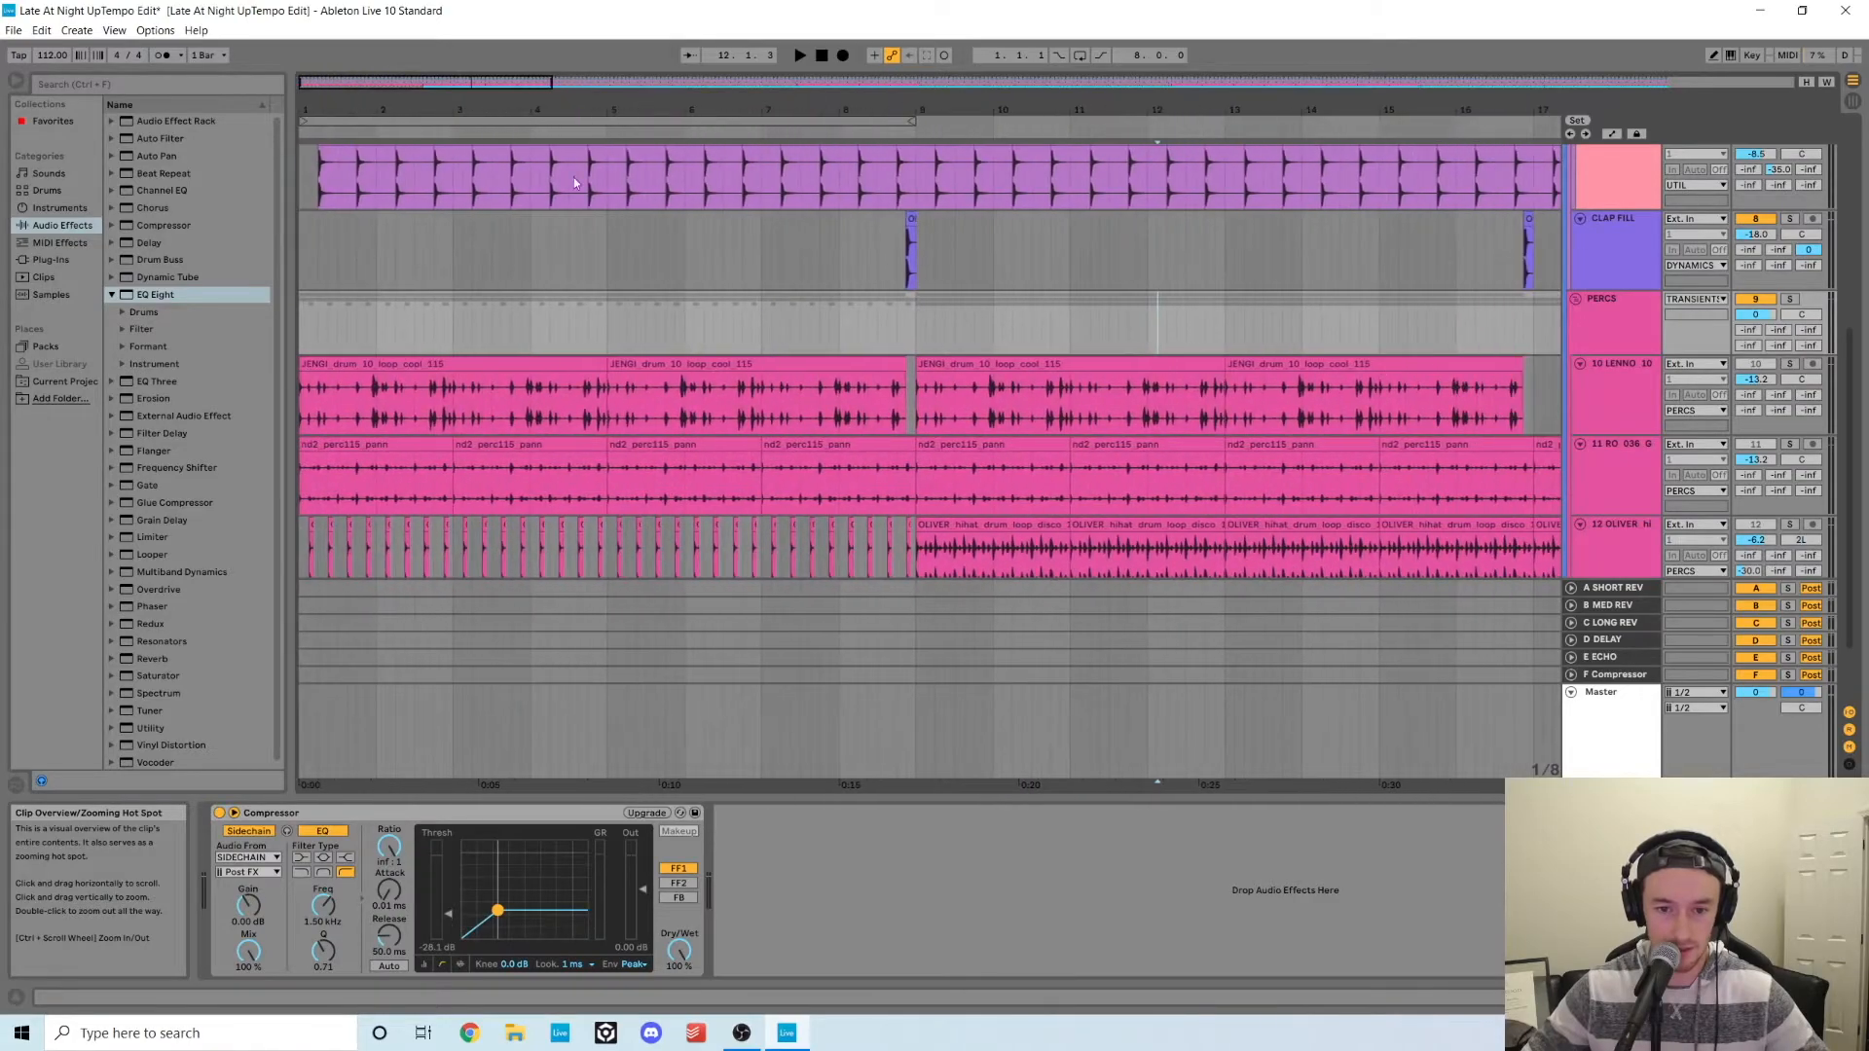
{"action": "left_click", "coordinate": [606, 395]}
{"action": "left_click", "coordinate": [1789, 363]}
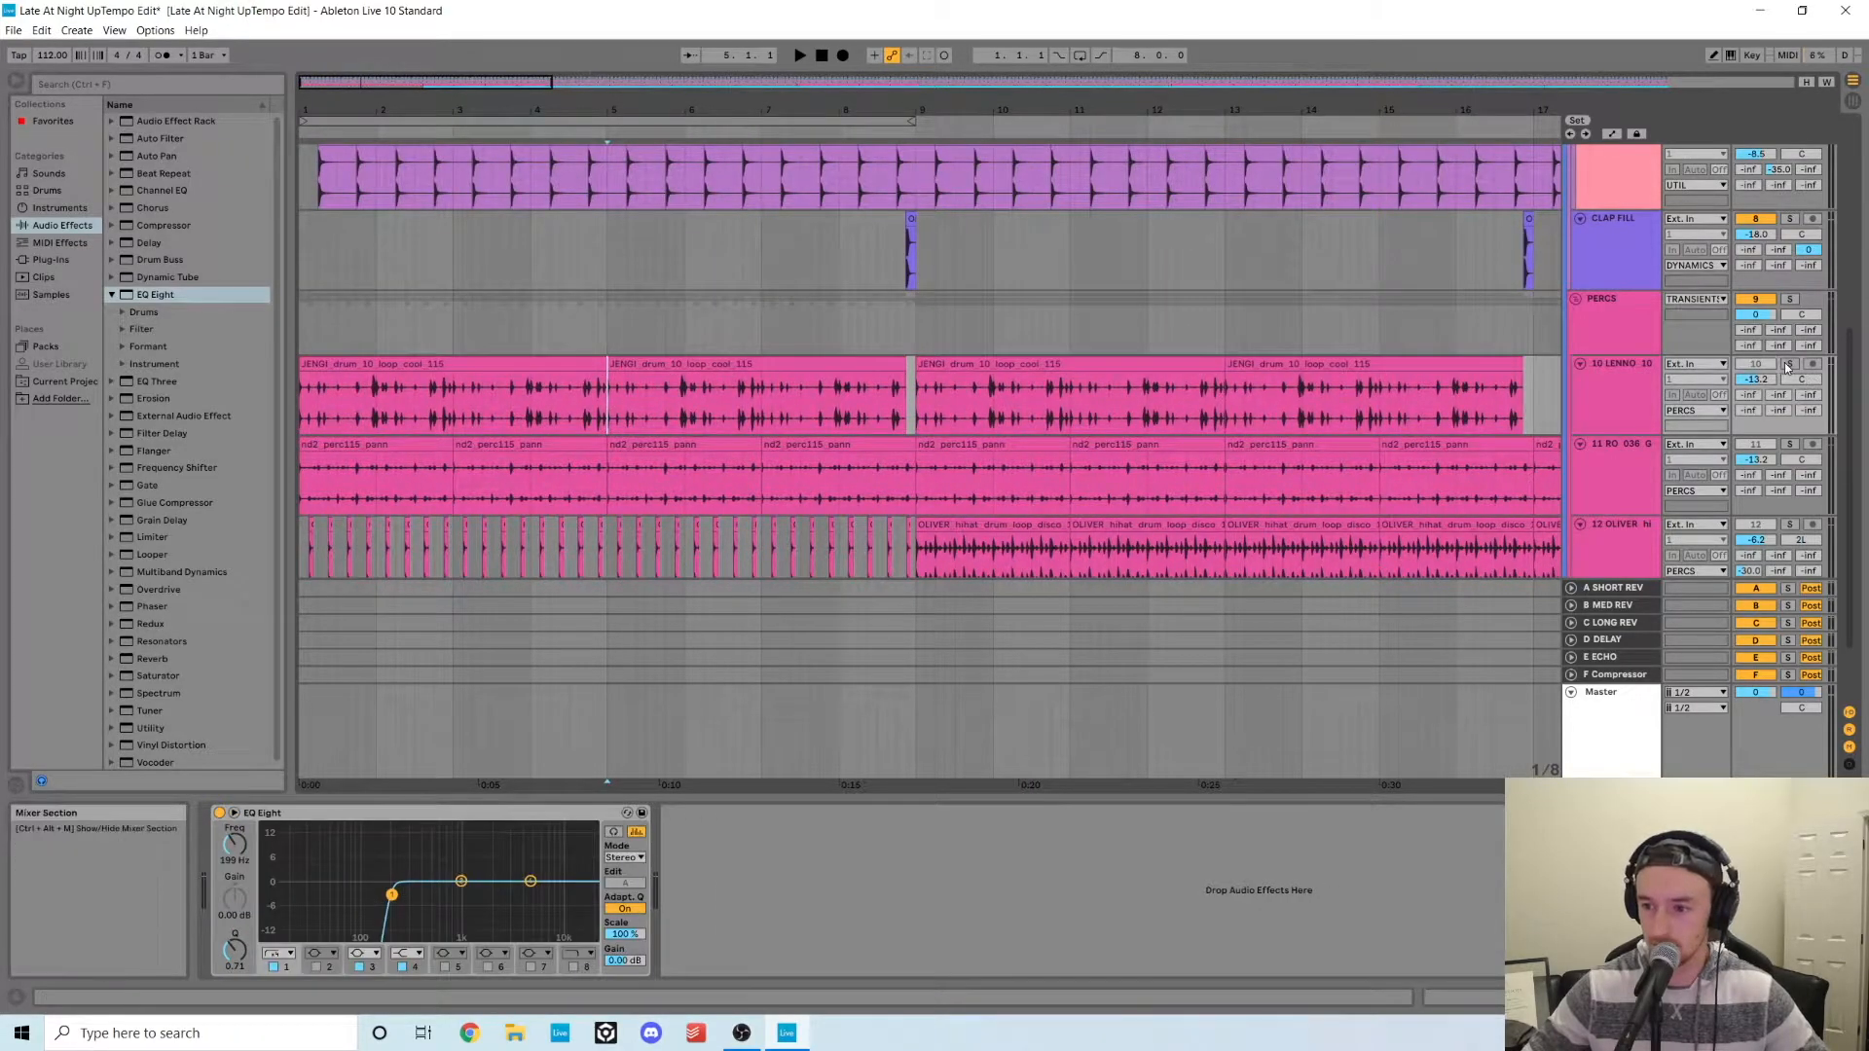
{"action": "key", "text": "space"}
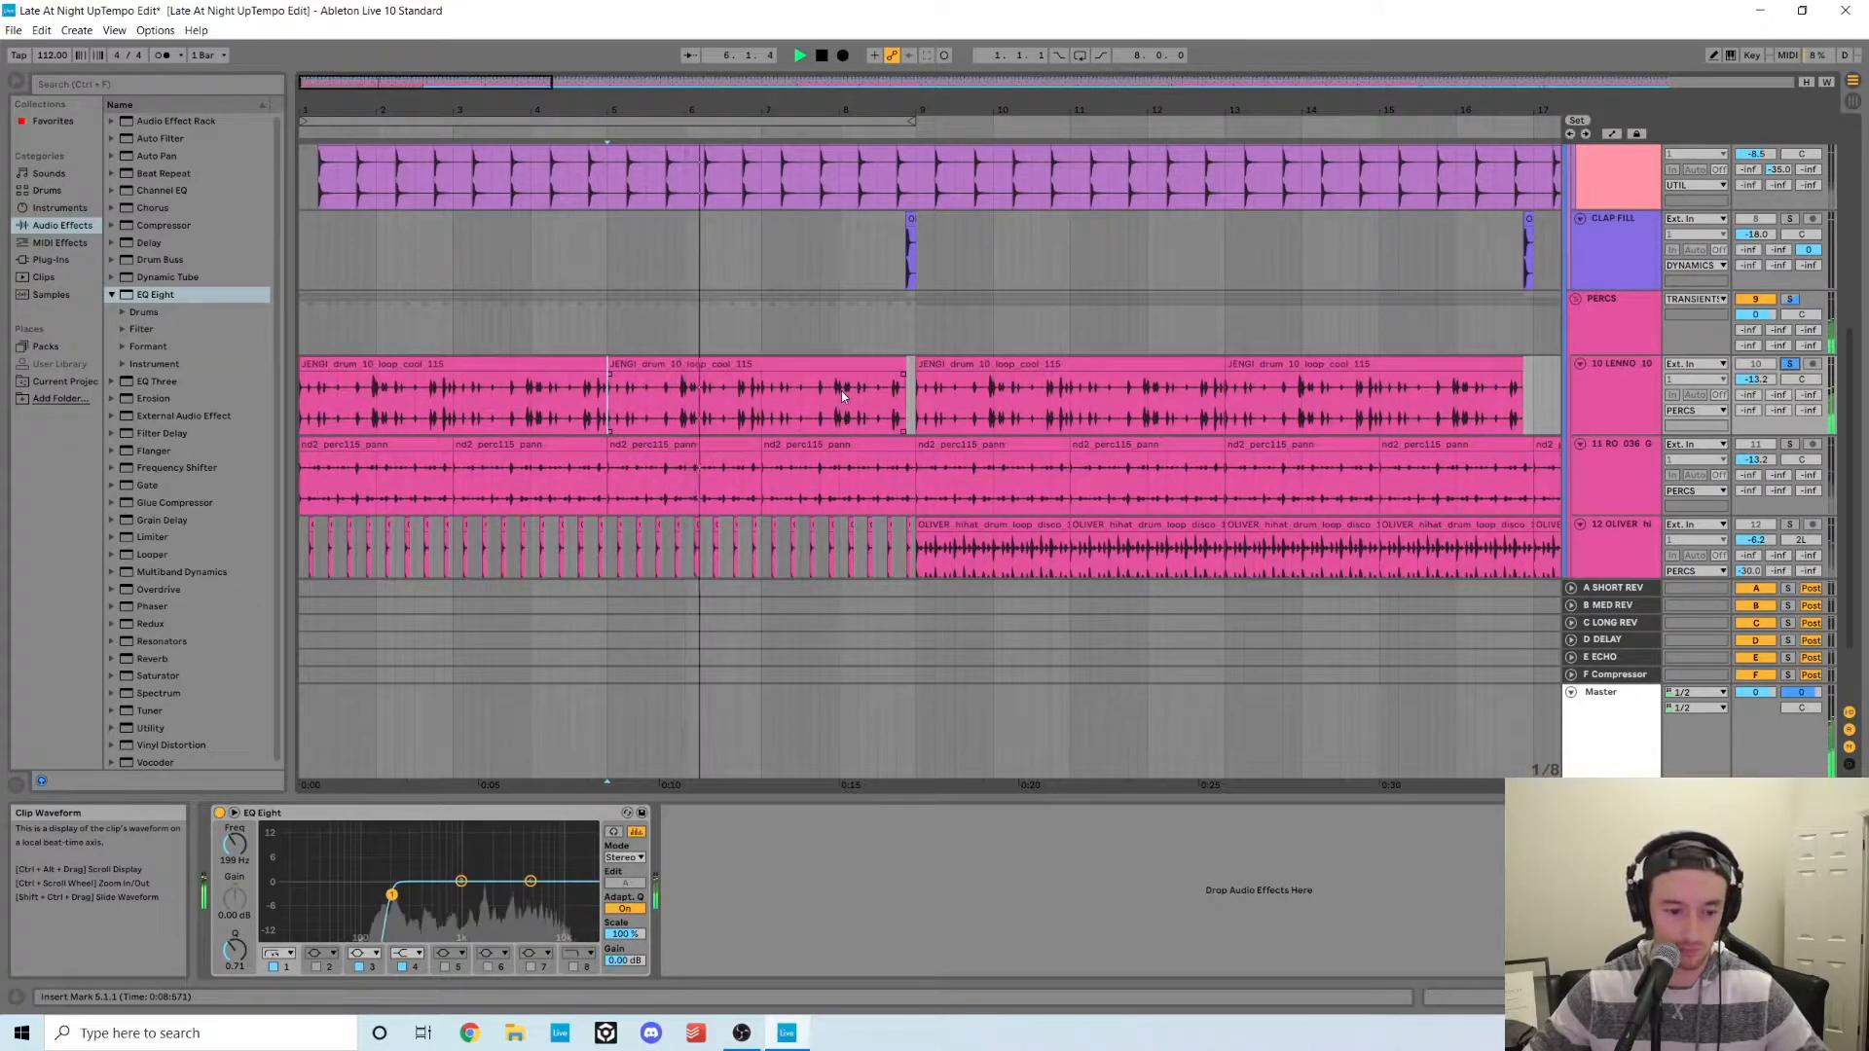
{"action": "key", "text": "space"}
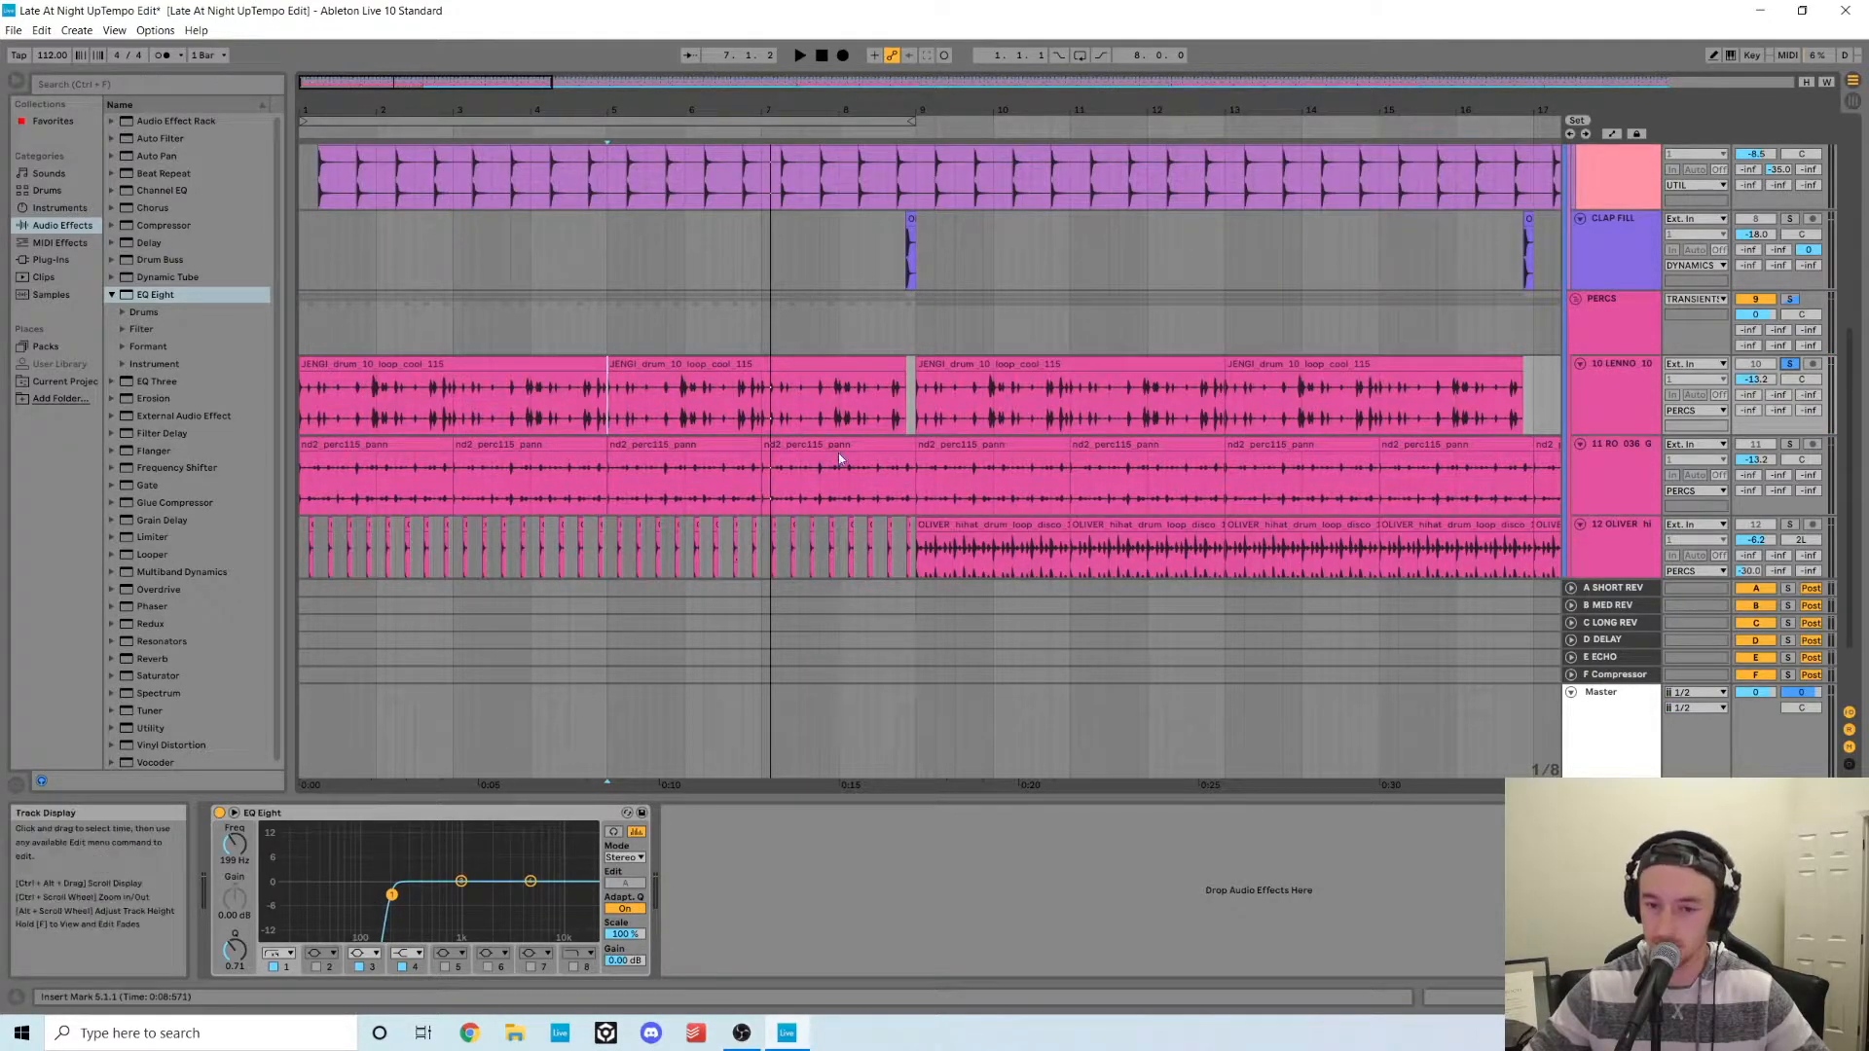
- Solo track 11, the RO 036 percussion loop, and play it from bar 6
{"action": "left_click", "coordinate": [703, 475]}
{"action": "left_click", "coordinate": [1790, 444]}
{"action": "key", "text": "space"}
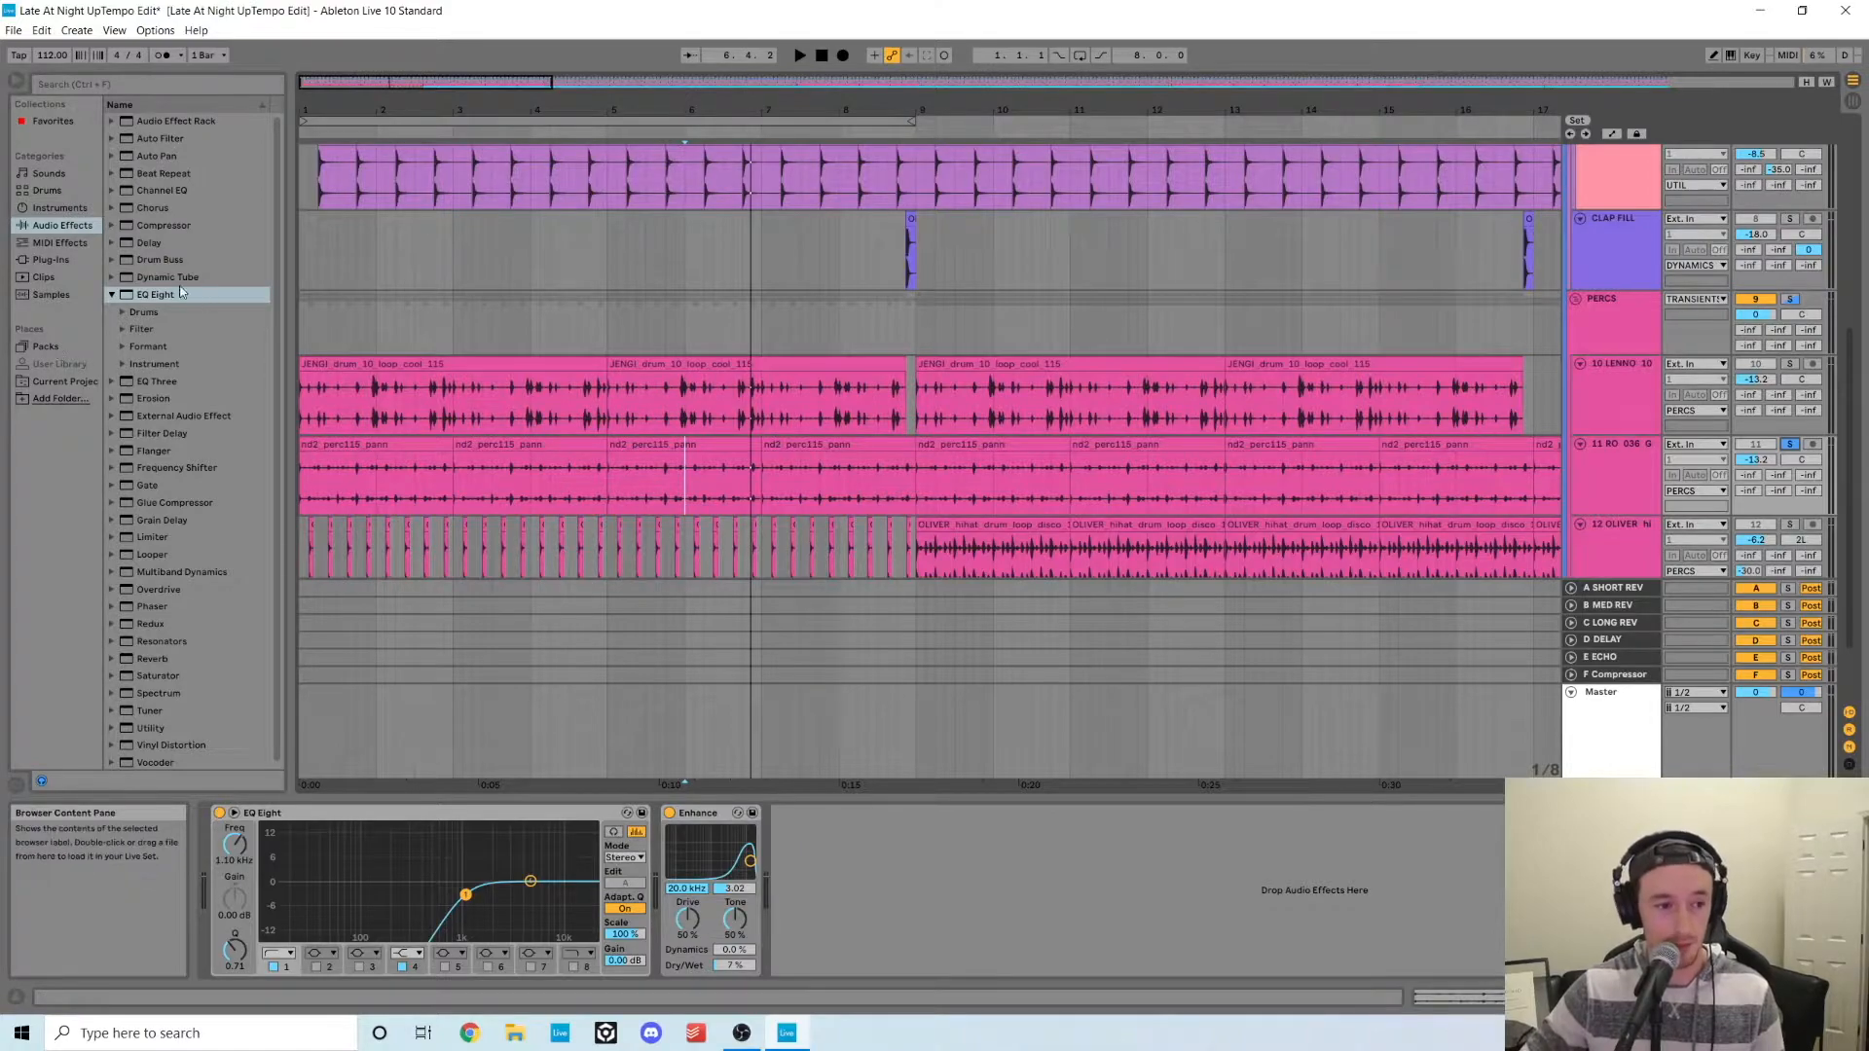
- Collapse the EQ Eight presets in the audio effects browser and expand the Overdrive presets
{"action": "left_click", "coordinate": [111, 295]}
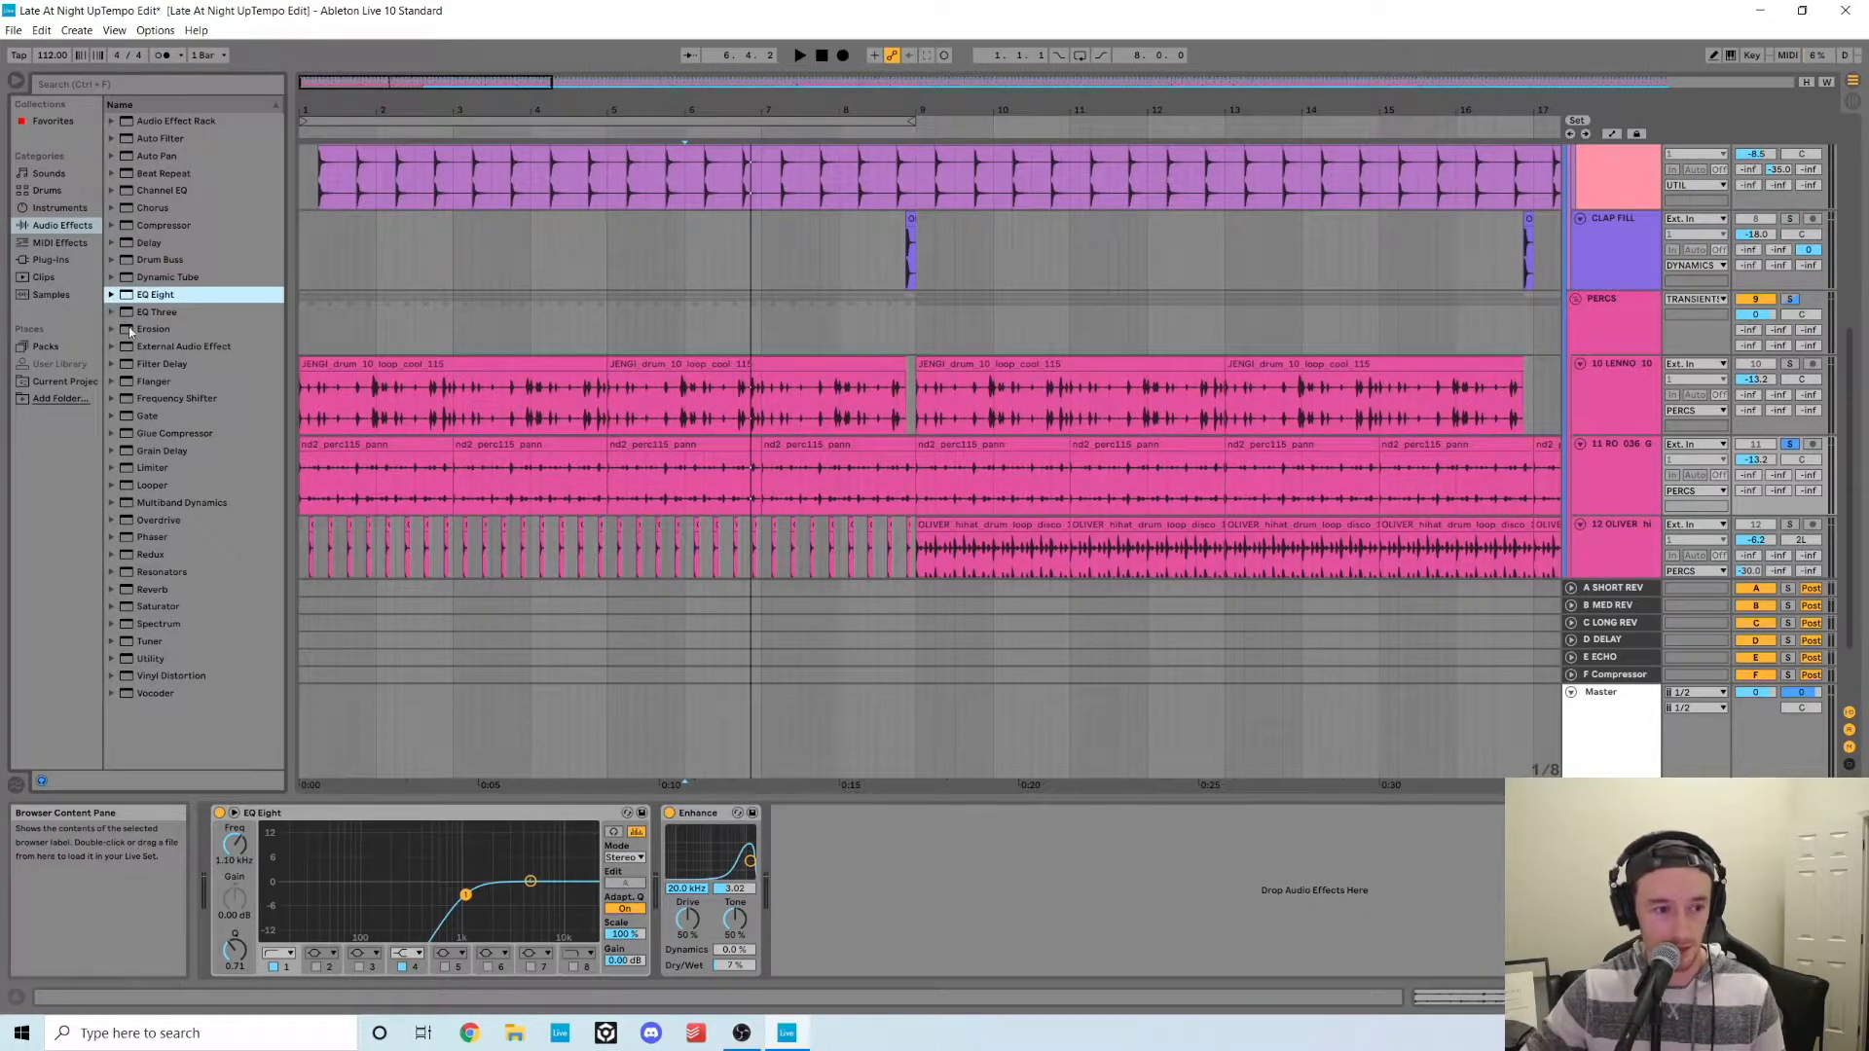
{"action": "left_click", "coordinate": [113, 520]}
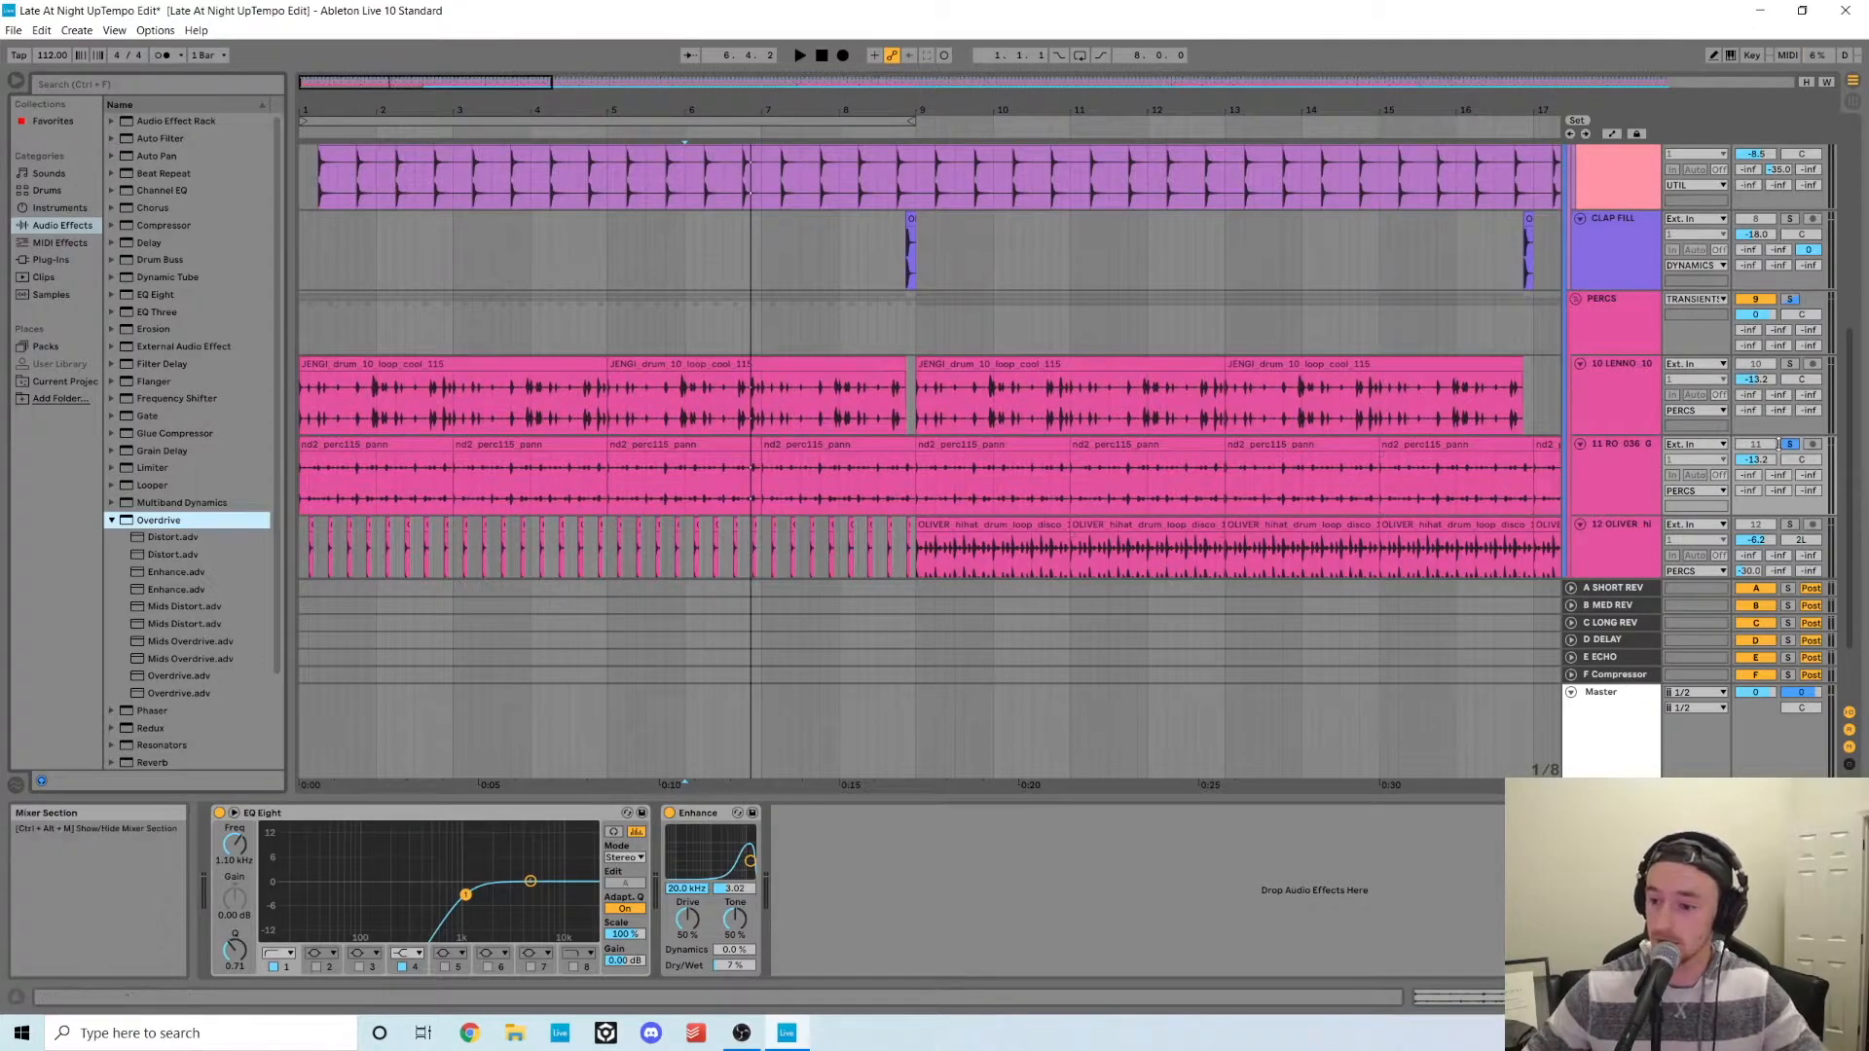
- Play track 11 from 7.1.1 while toggling its Enhance device to compare the sound with and without it
{"action": "left_click", "coordinate": [1635, 444]}
{"action": "left_click", "coordinate": [760, 481]}
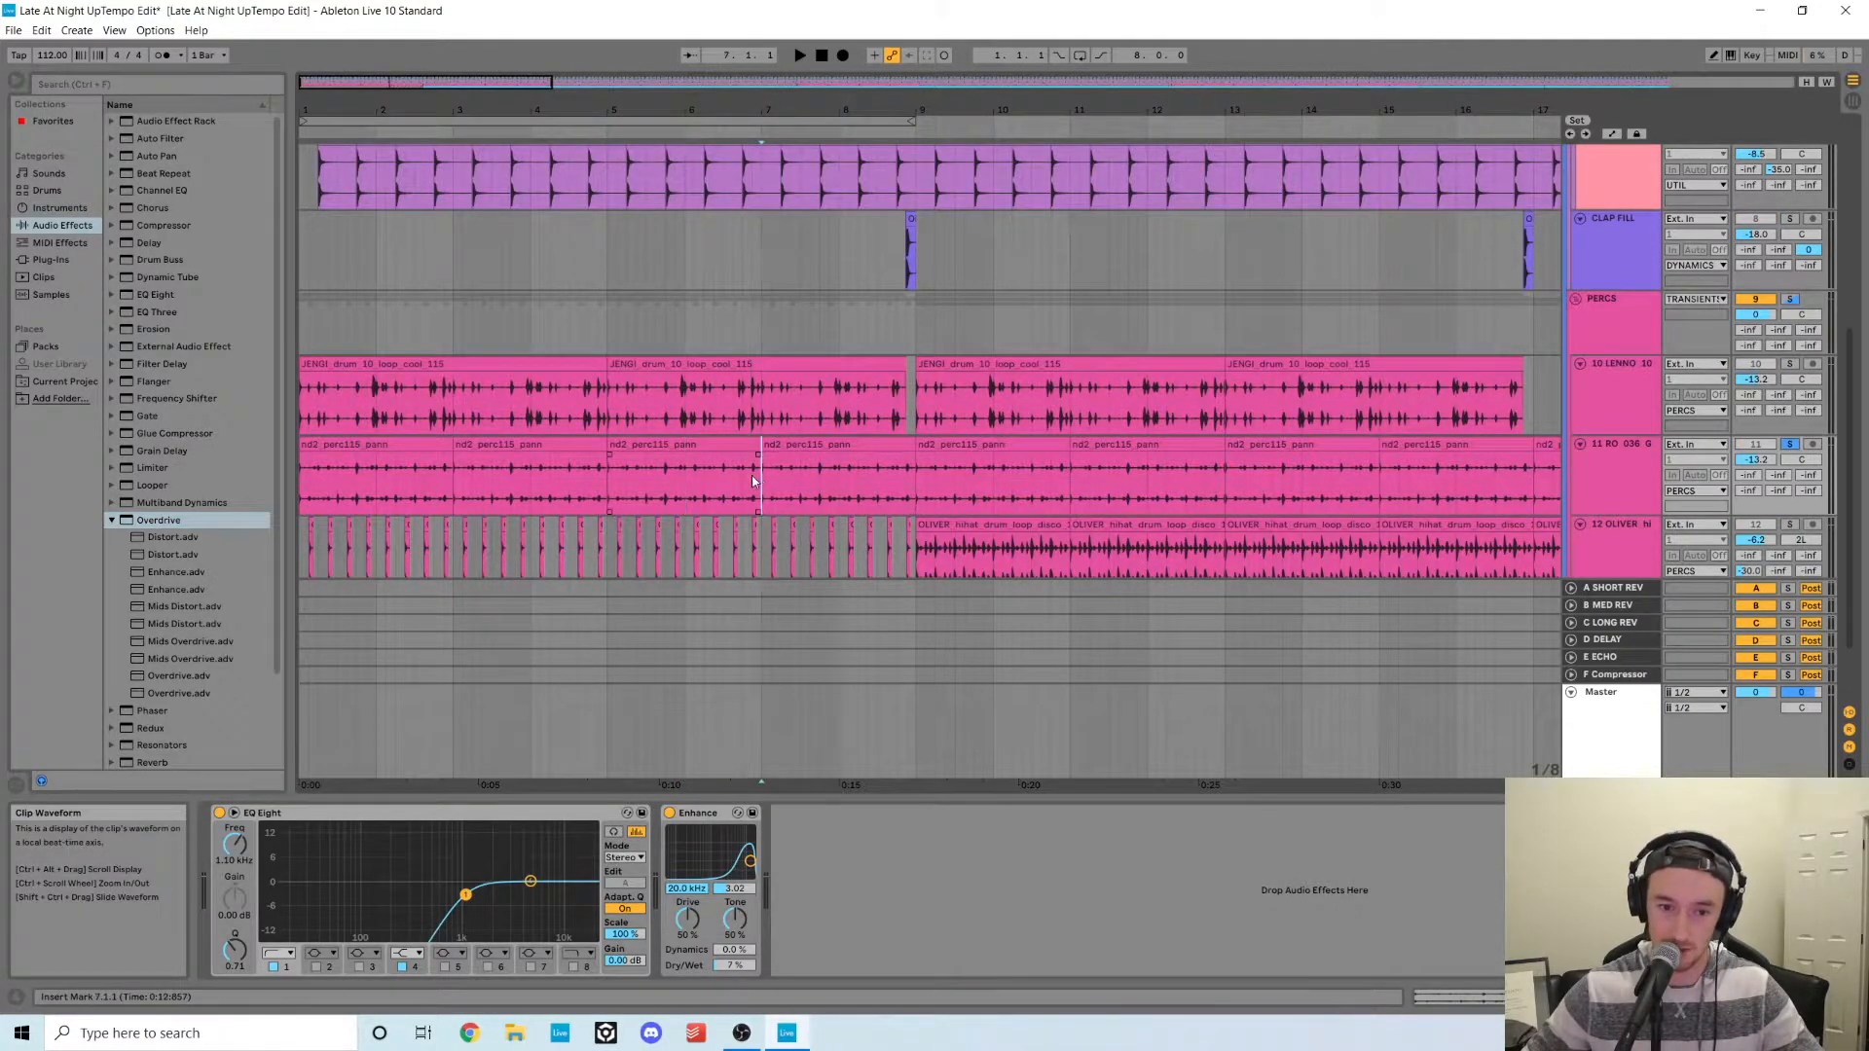
{"action": "left_click", "coordinate": [669, 813]}
{"action": "key", "text": "space"}
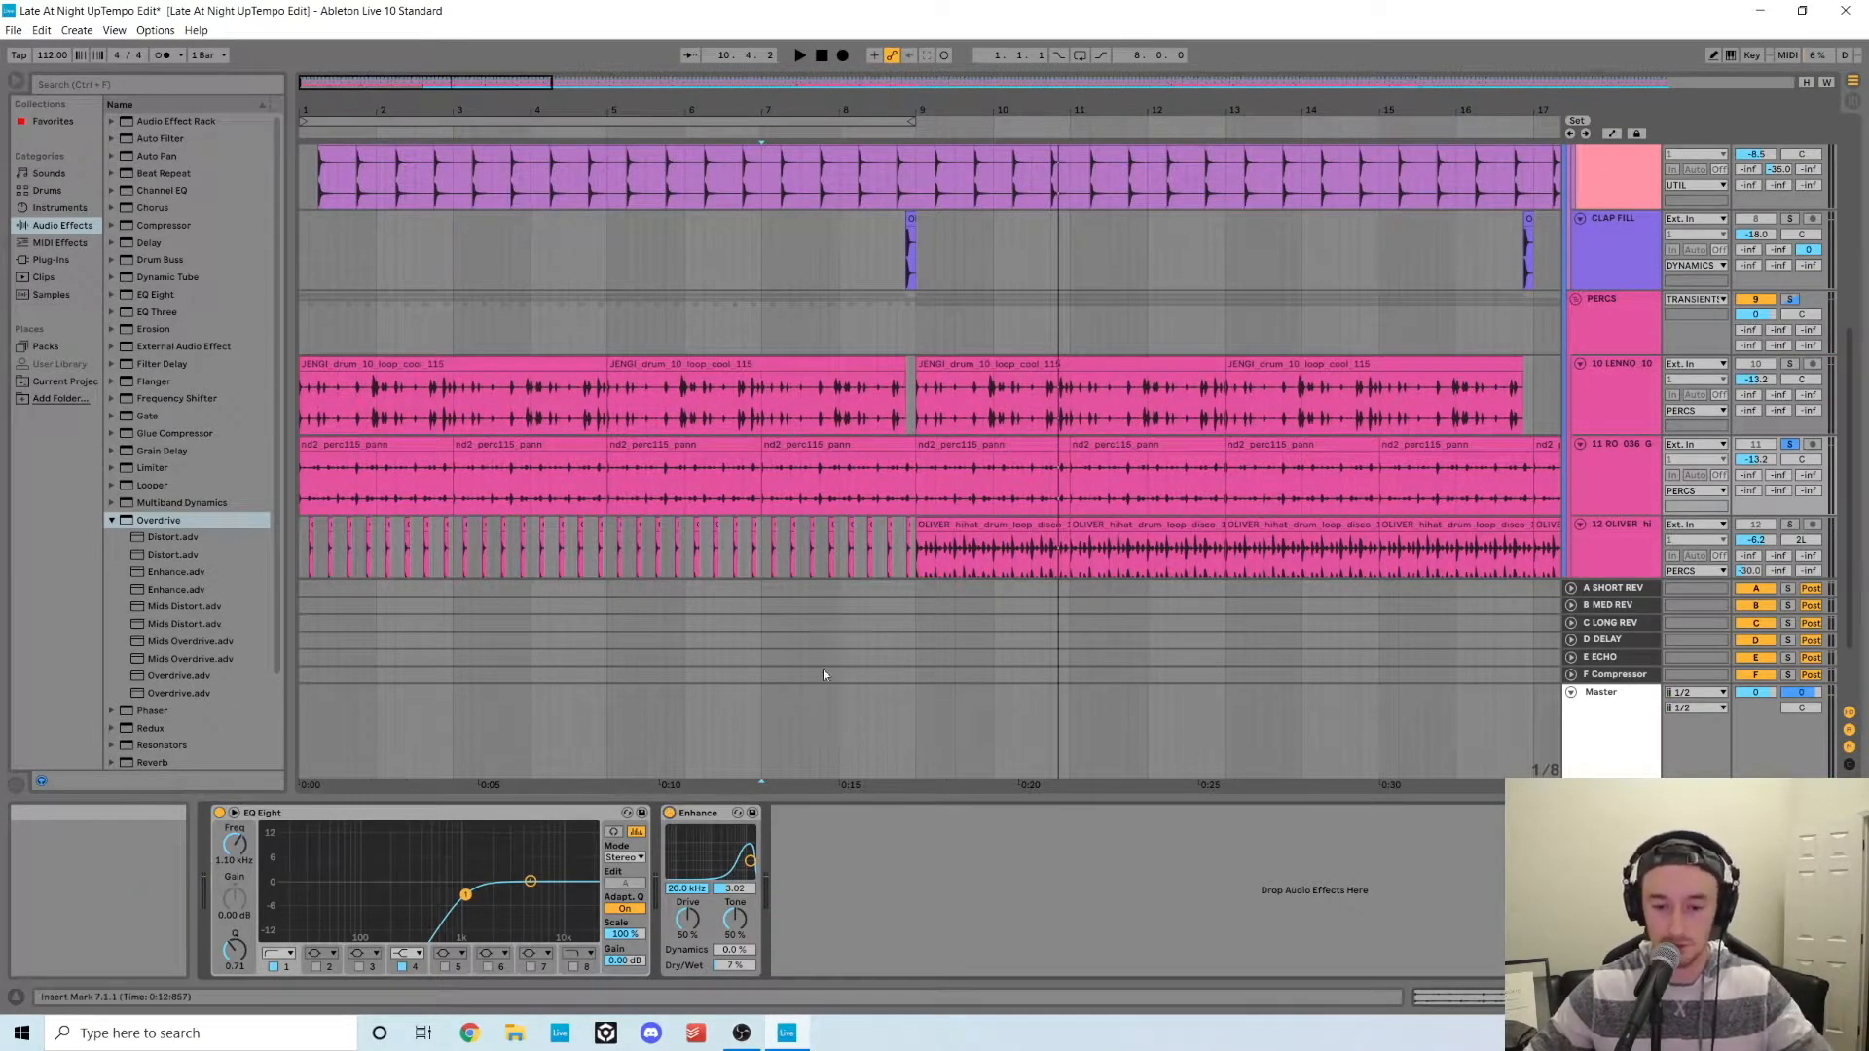
{"action": "key", "text": "space"}
- Solo track 12, the OLIVER hi-hat loop, and play it from 8.3.3 into the full loop section
{"action": "left_click", "coordinate": [788, 489]}
{"action": "left_click", "coordinate": [904, 479]}
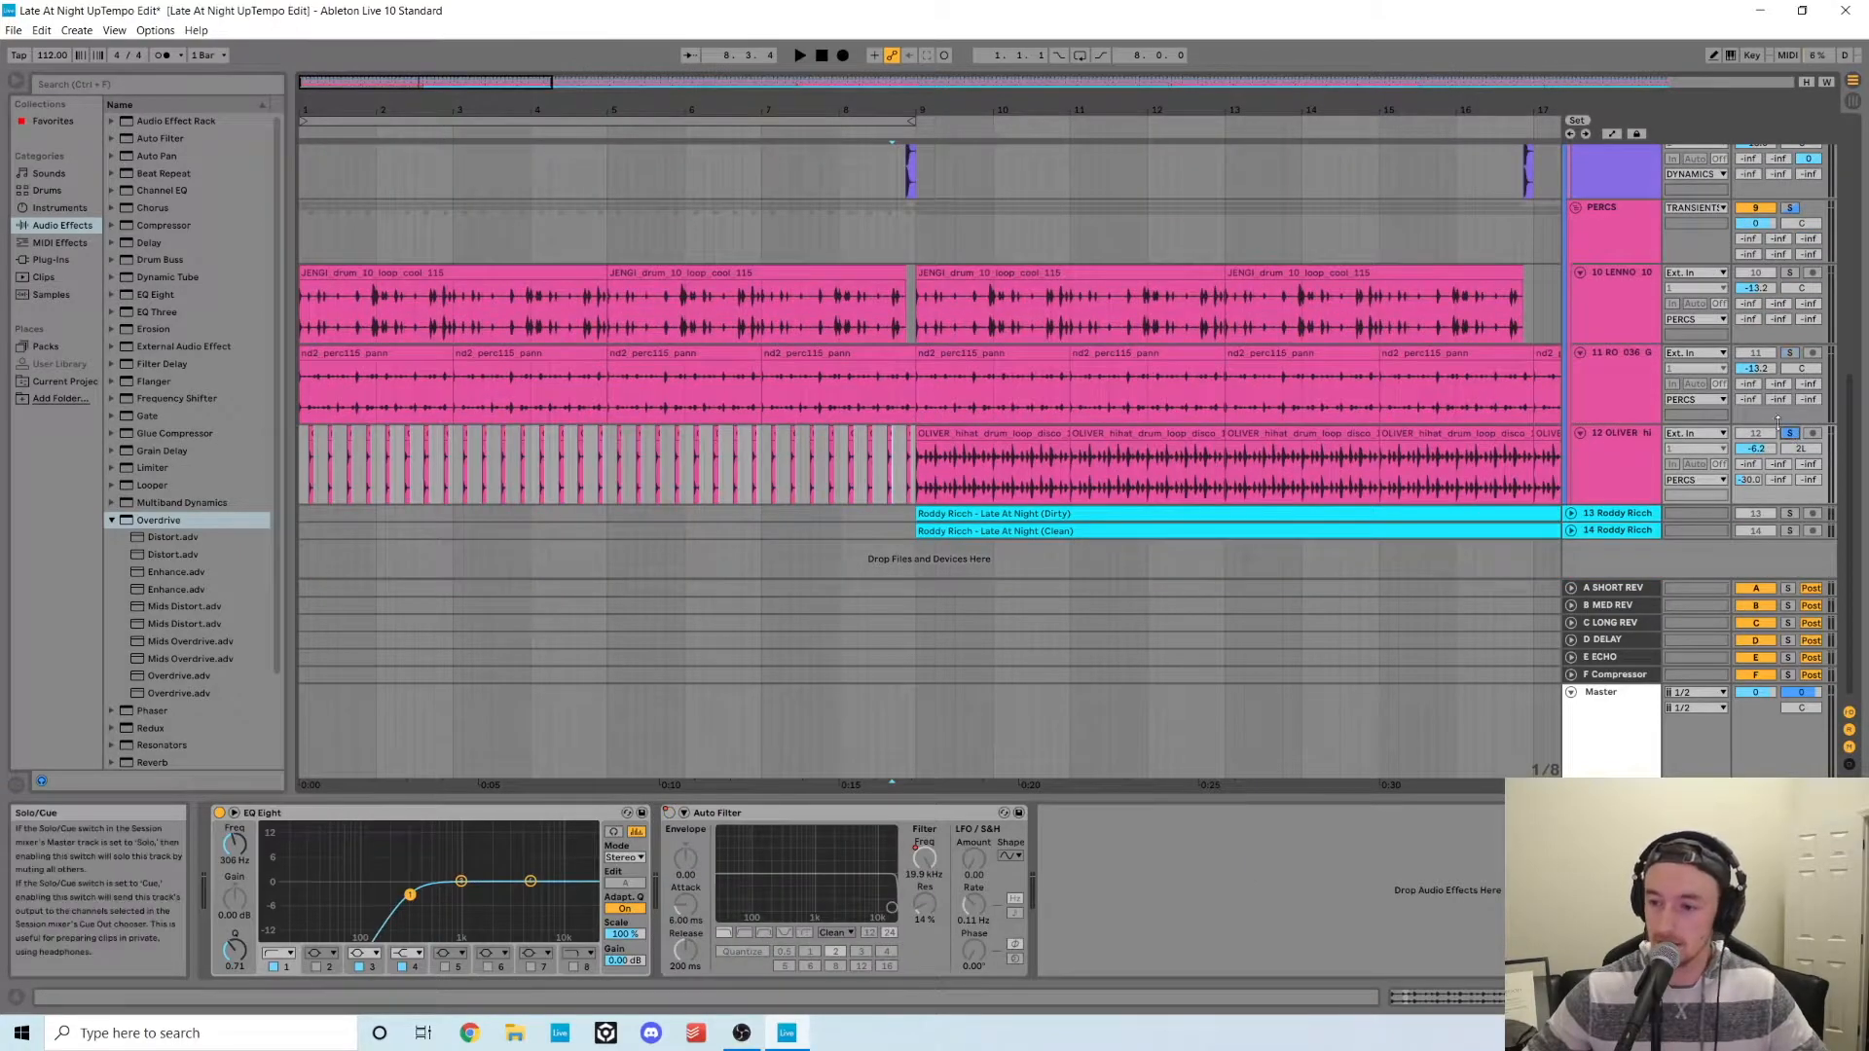
{"action": "left_click", "coordinate": [887, 464]}
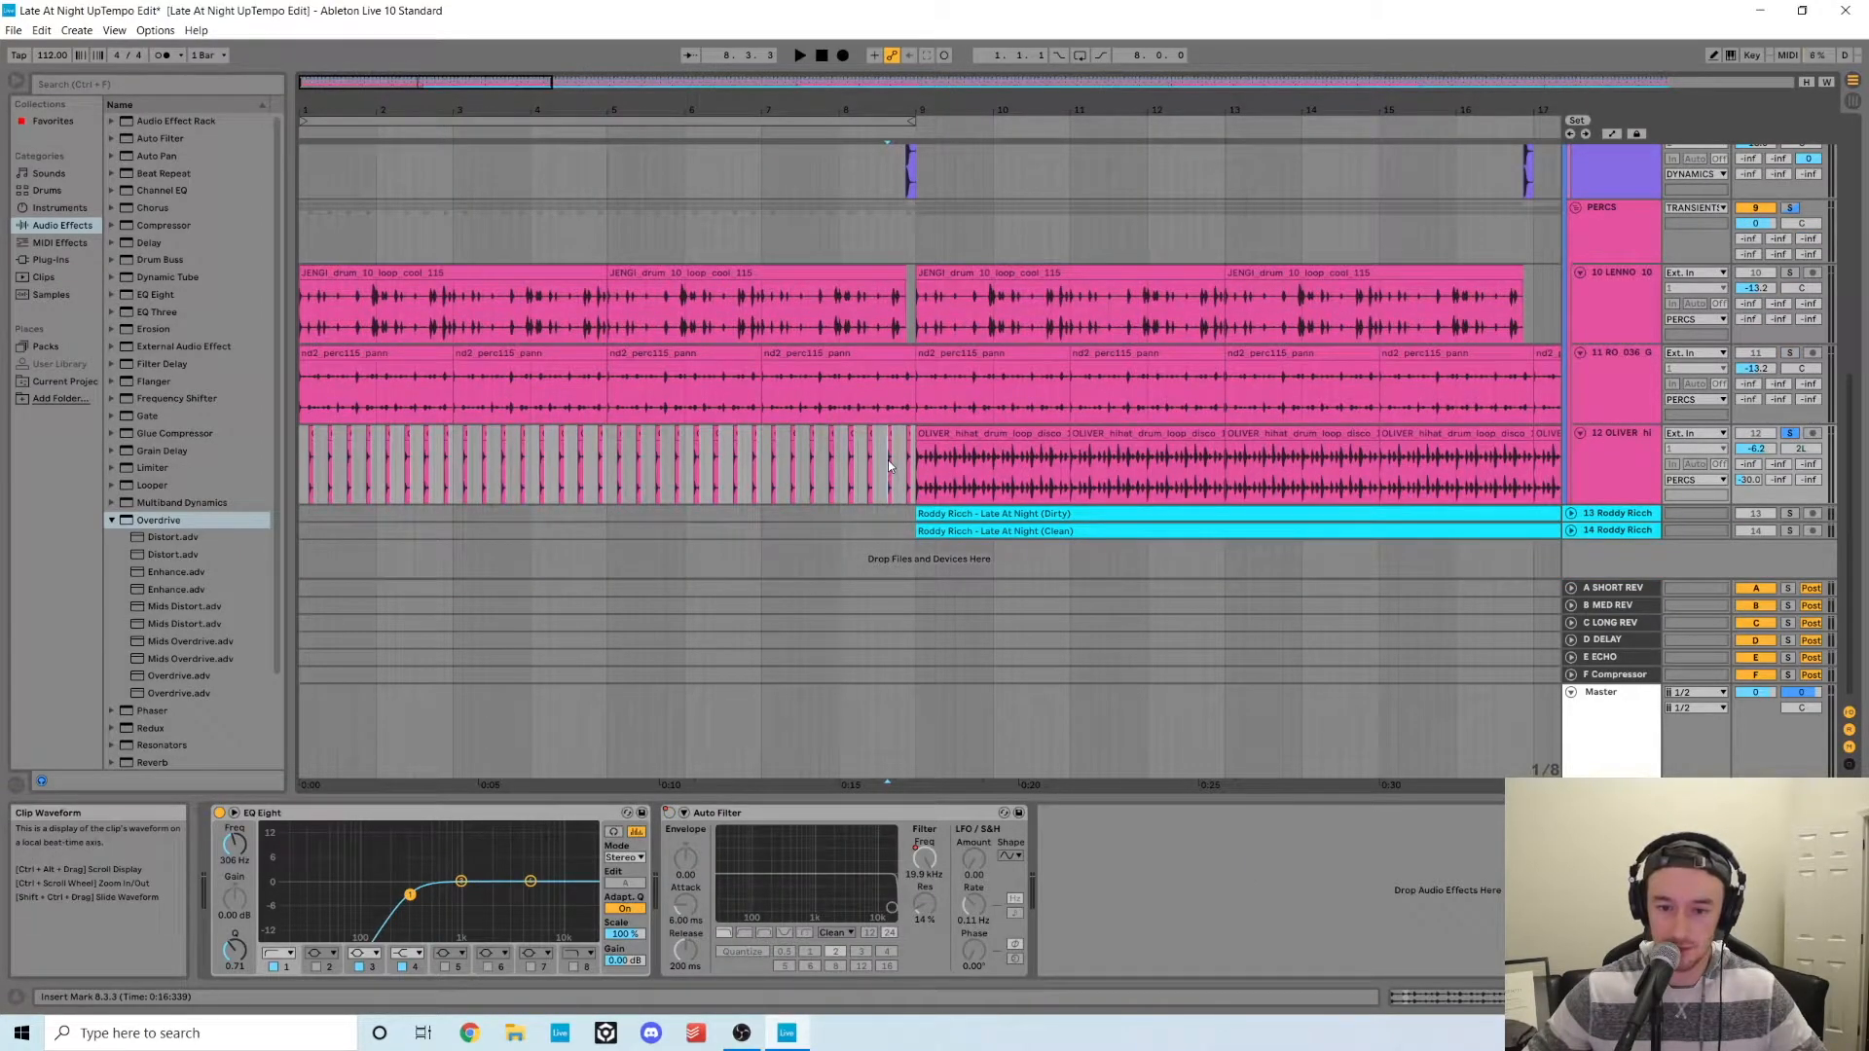
{"action": "key", "text": "space"}
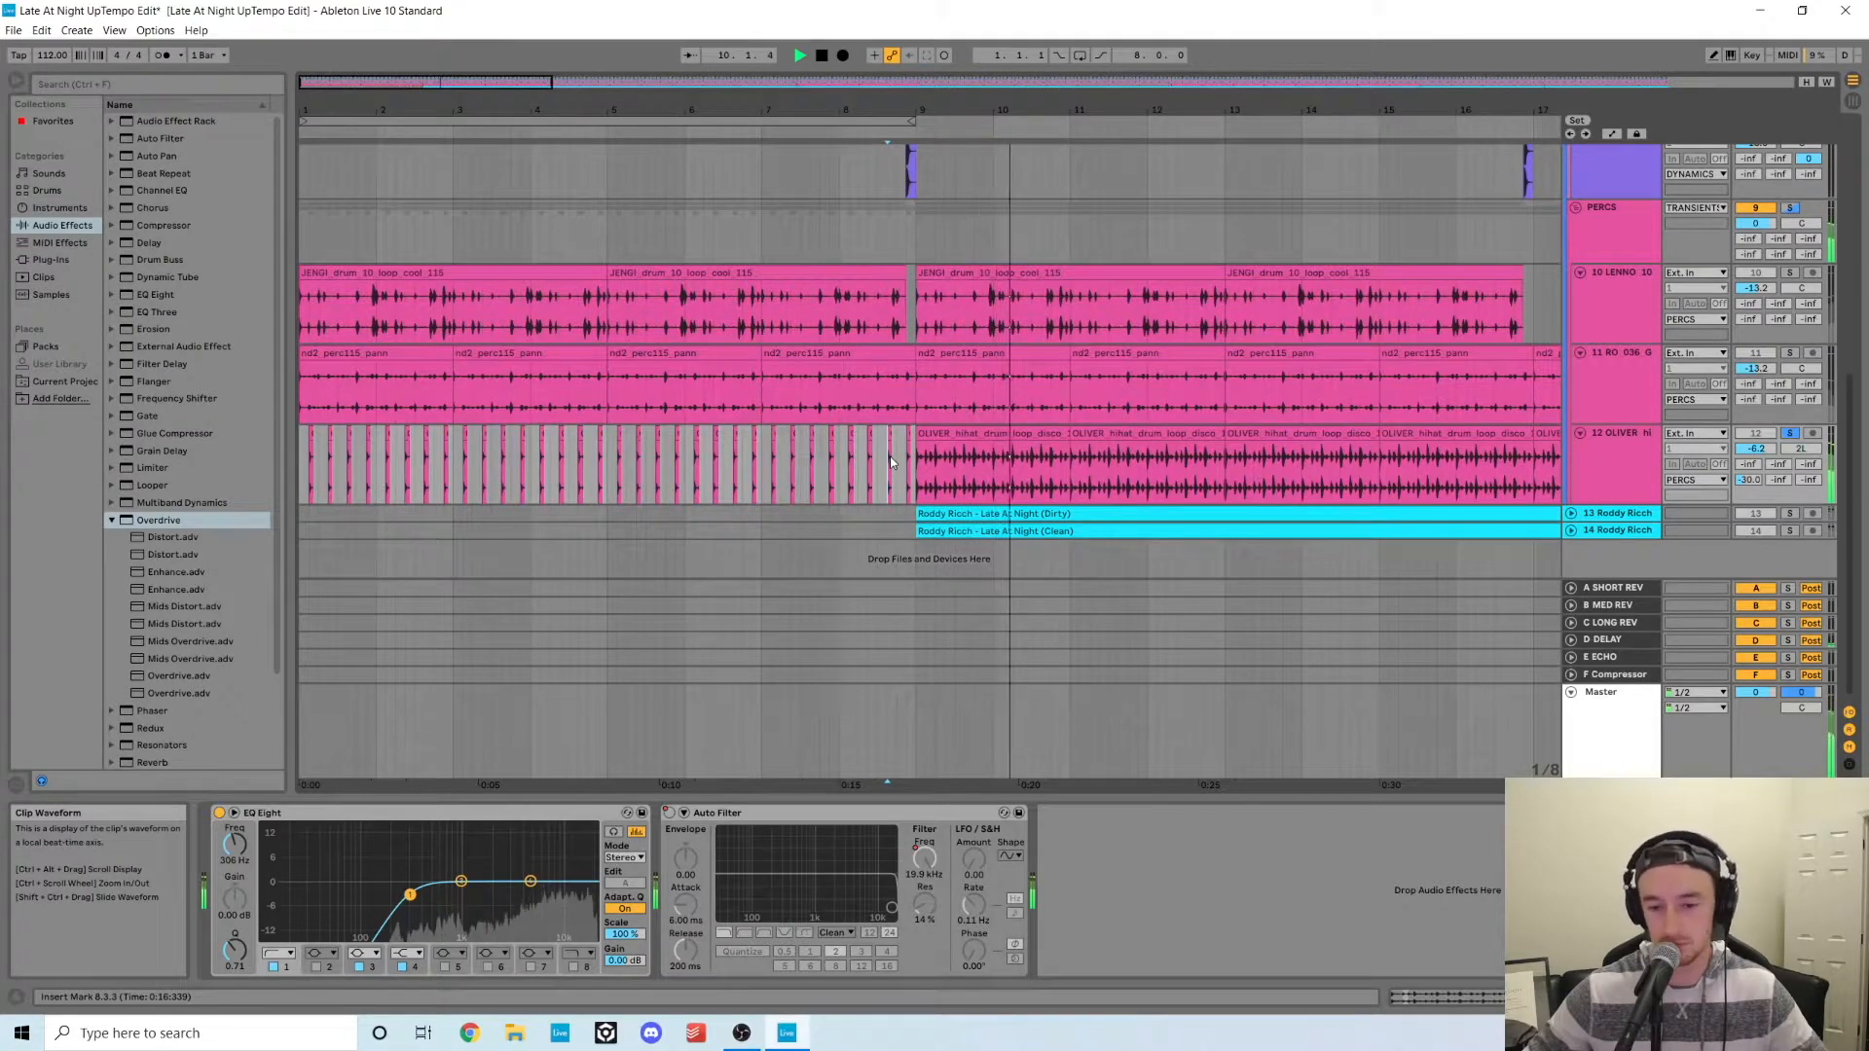
{"action": "key", "text": "space"}
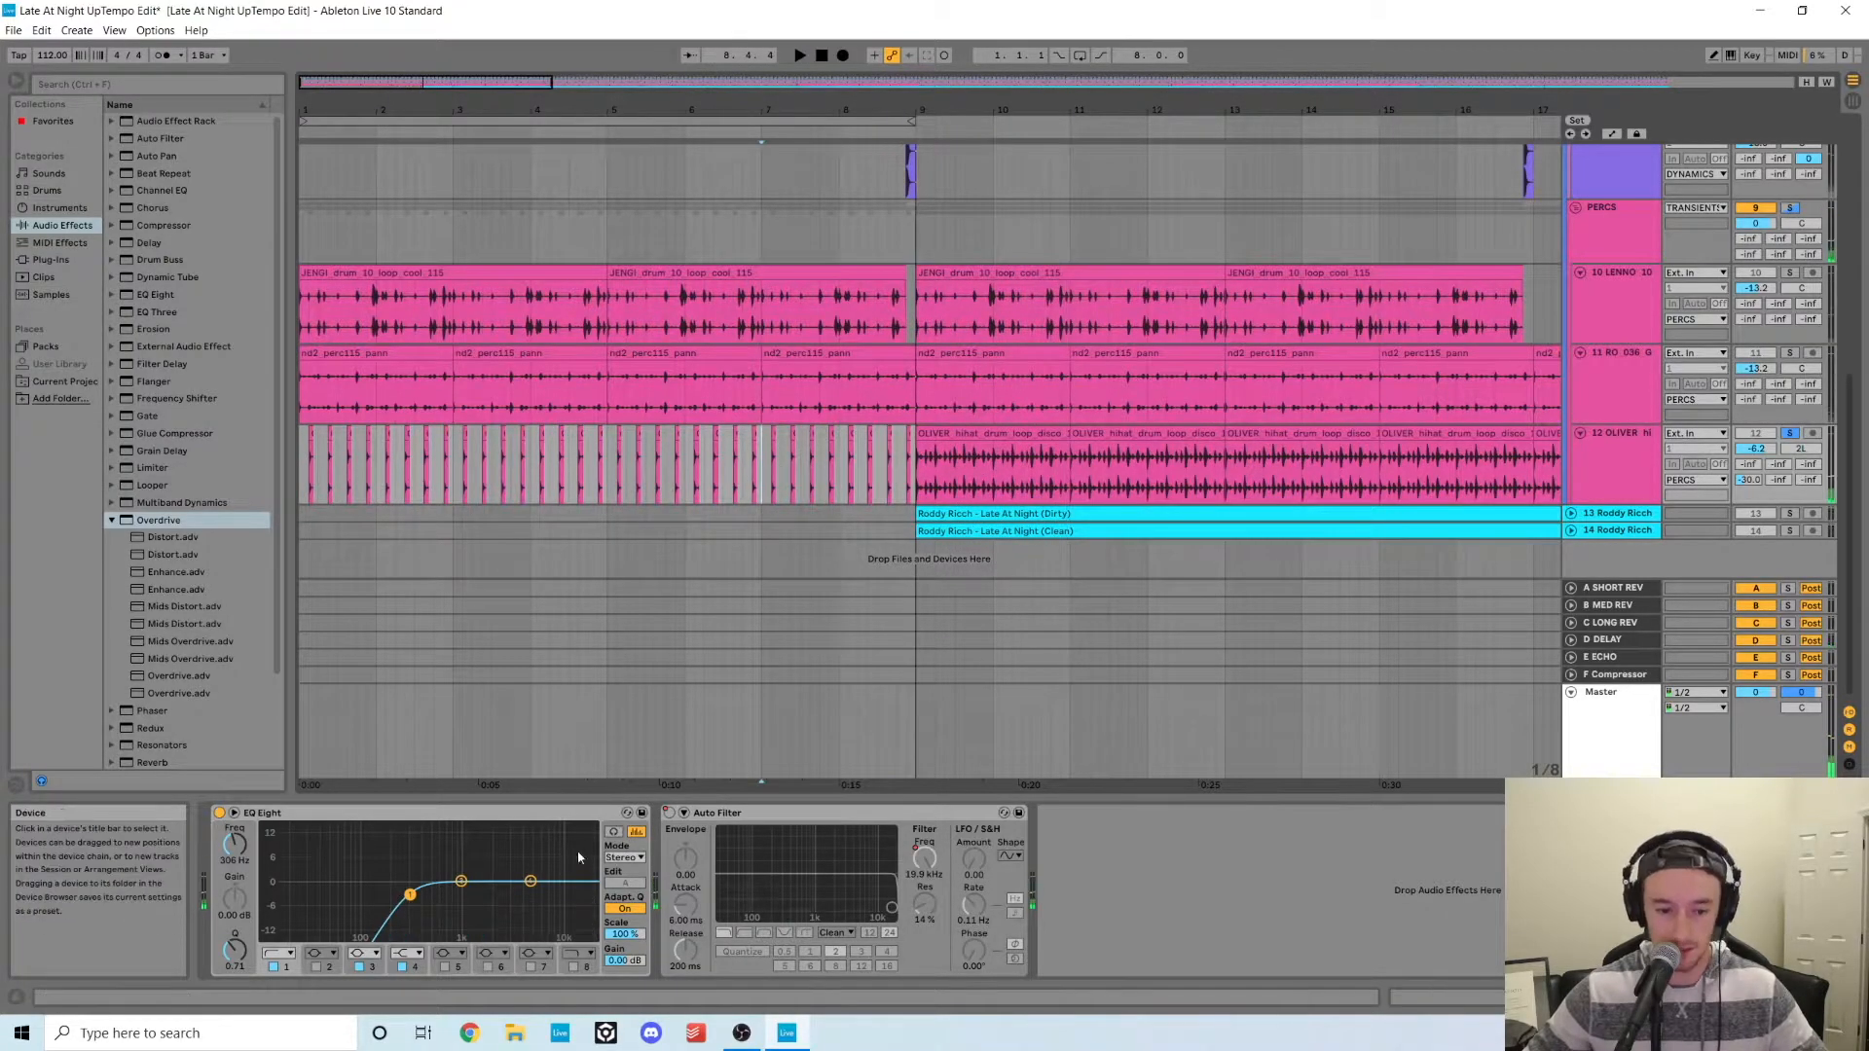
- Show the Auto Filter frequency automation on track 12 and play through the filter sweep from 16.1.3
{"action": "right_click", "coordinate": [936, 863]}
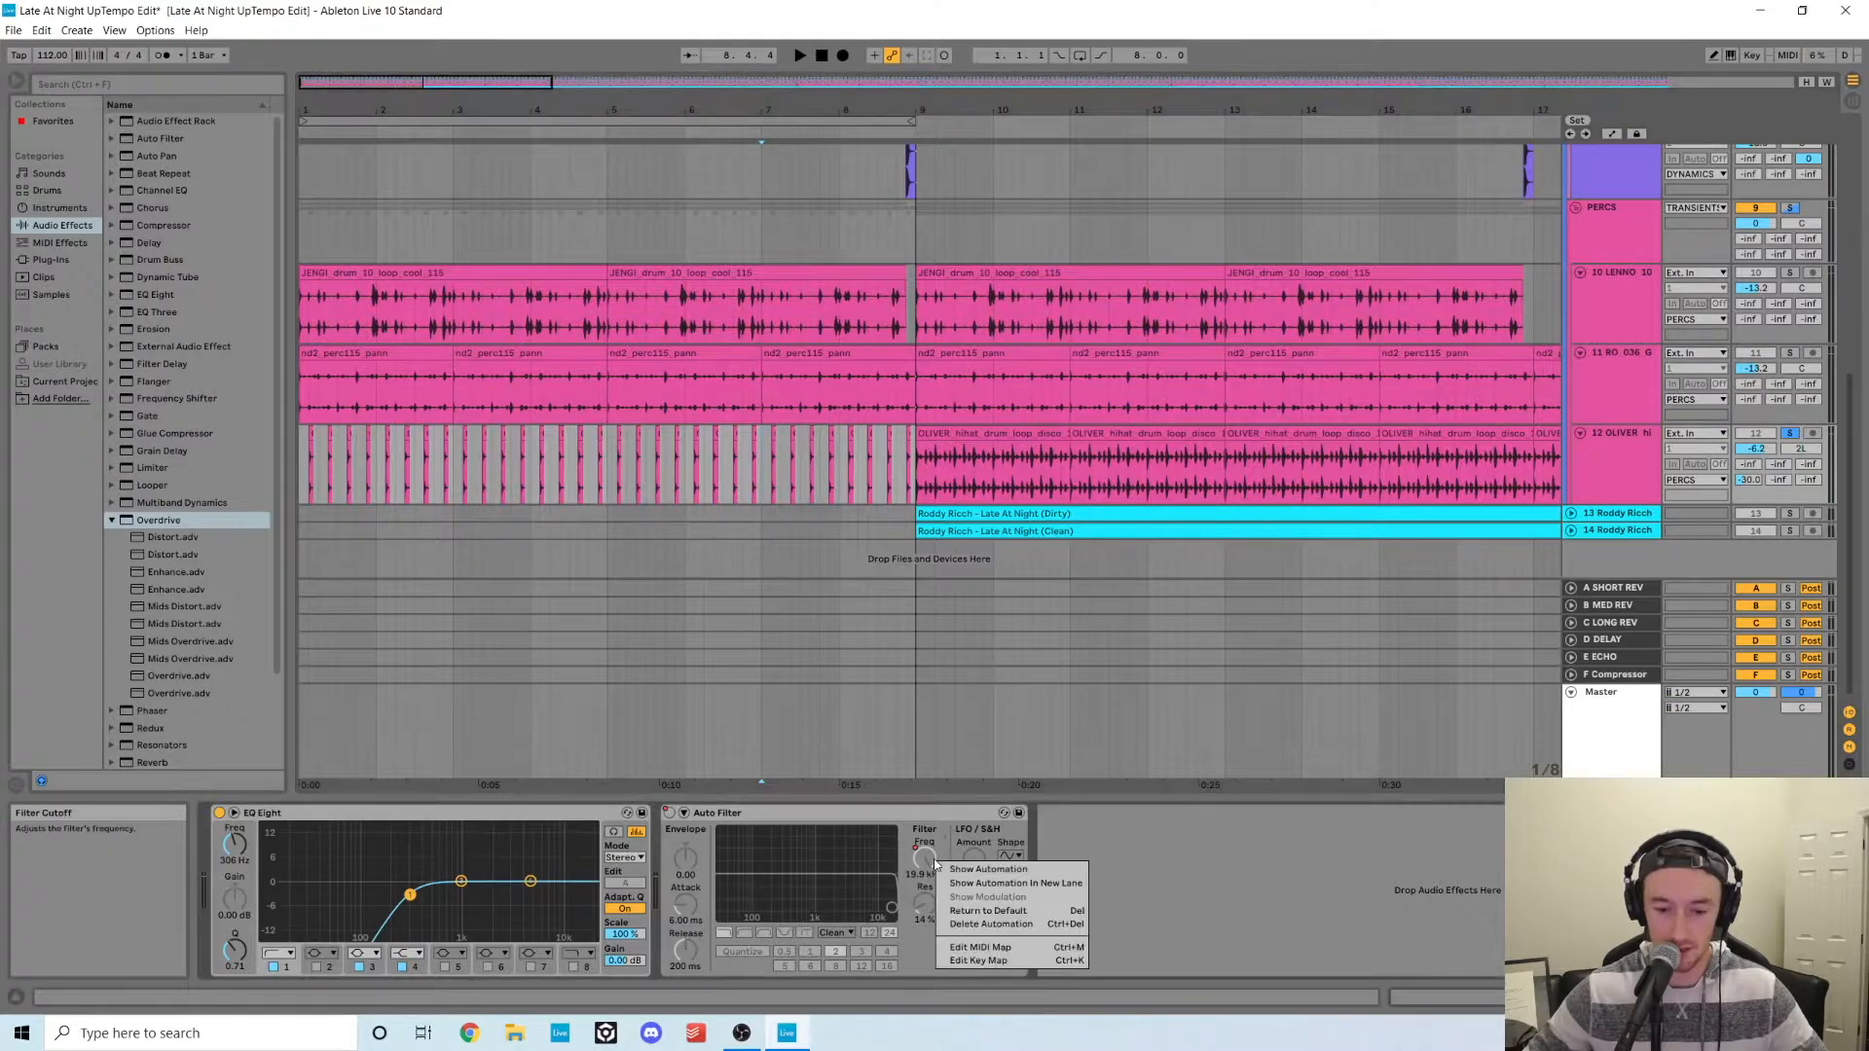
{"action": "left_click", "coordinate": [969, 868]}
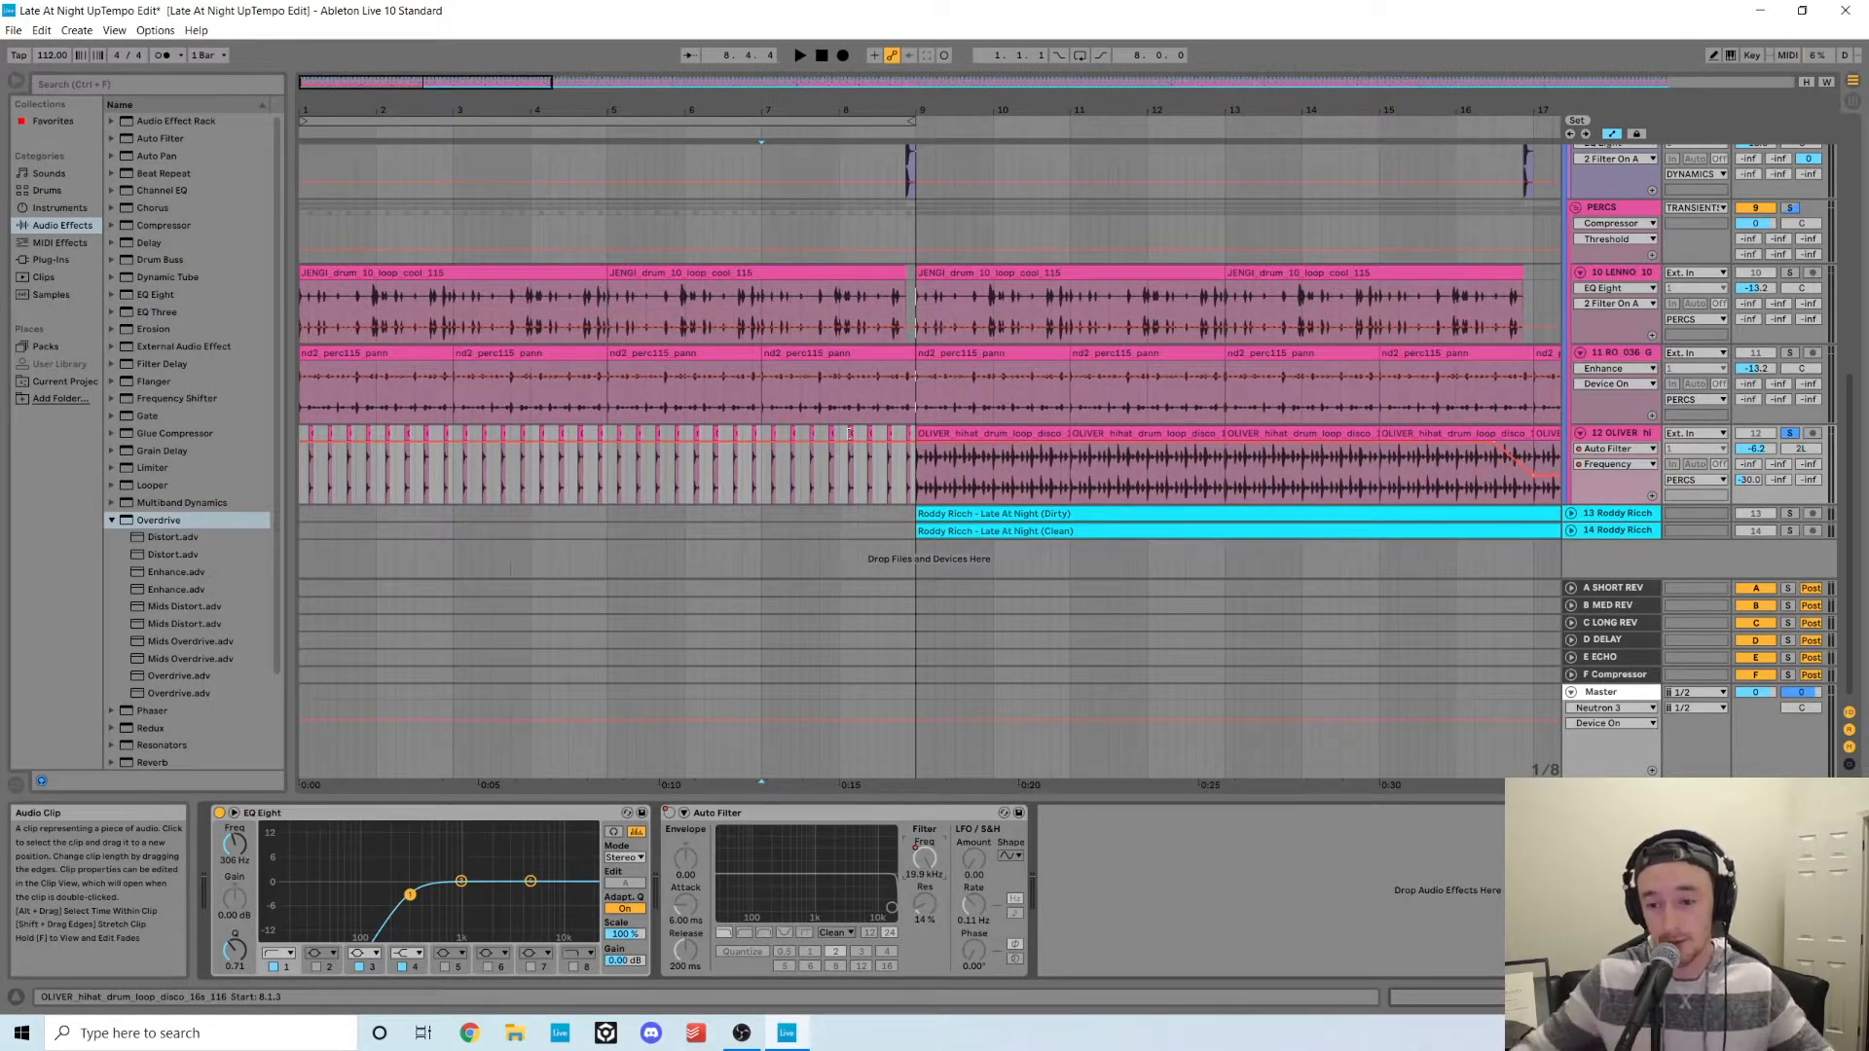
{"action": "left_click_drag", "start_coordinate": [464, 87], "coordinate": [736, 468]}
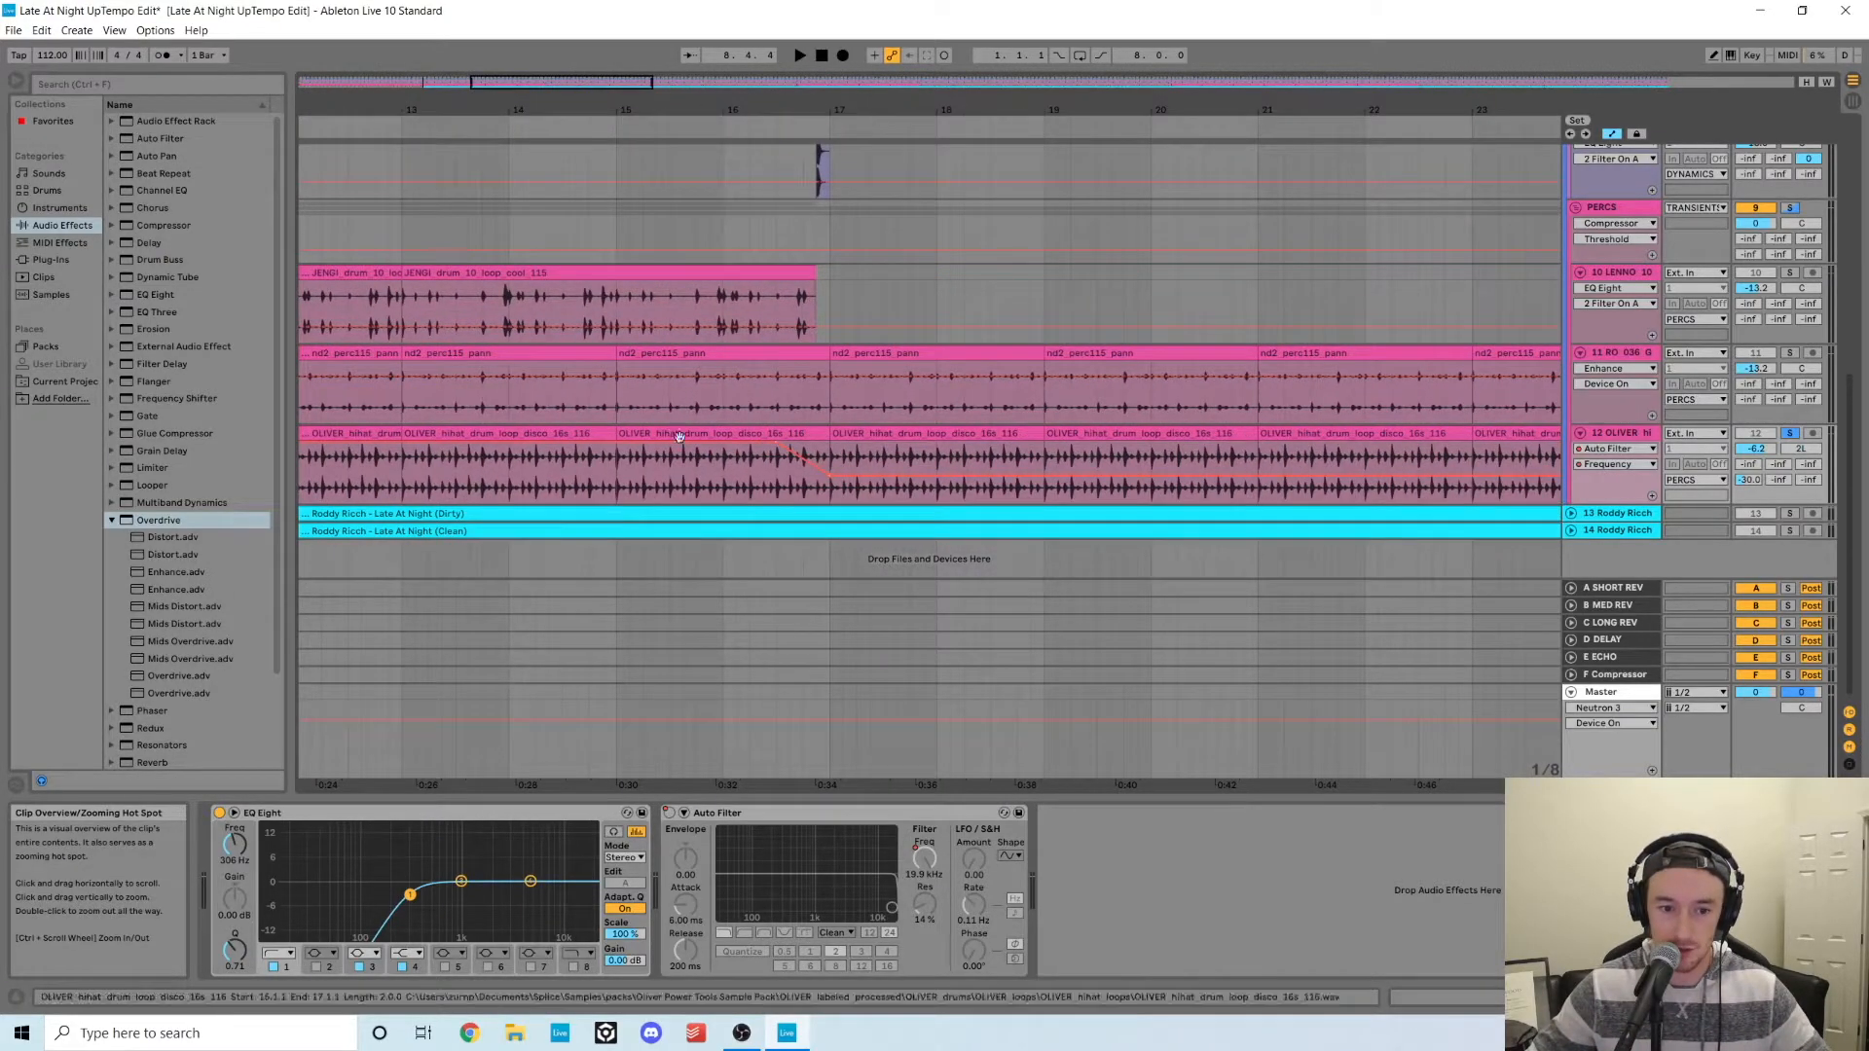
{"action": "left_click", "coordinate": [734, 464]}
{"action": "key", "text": "space"}
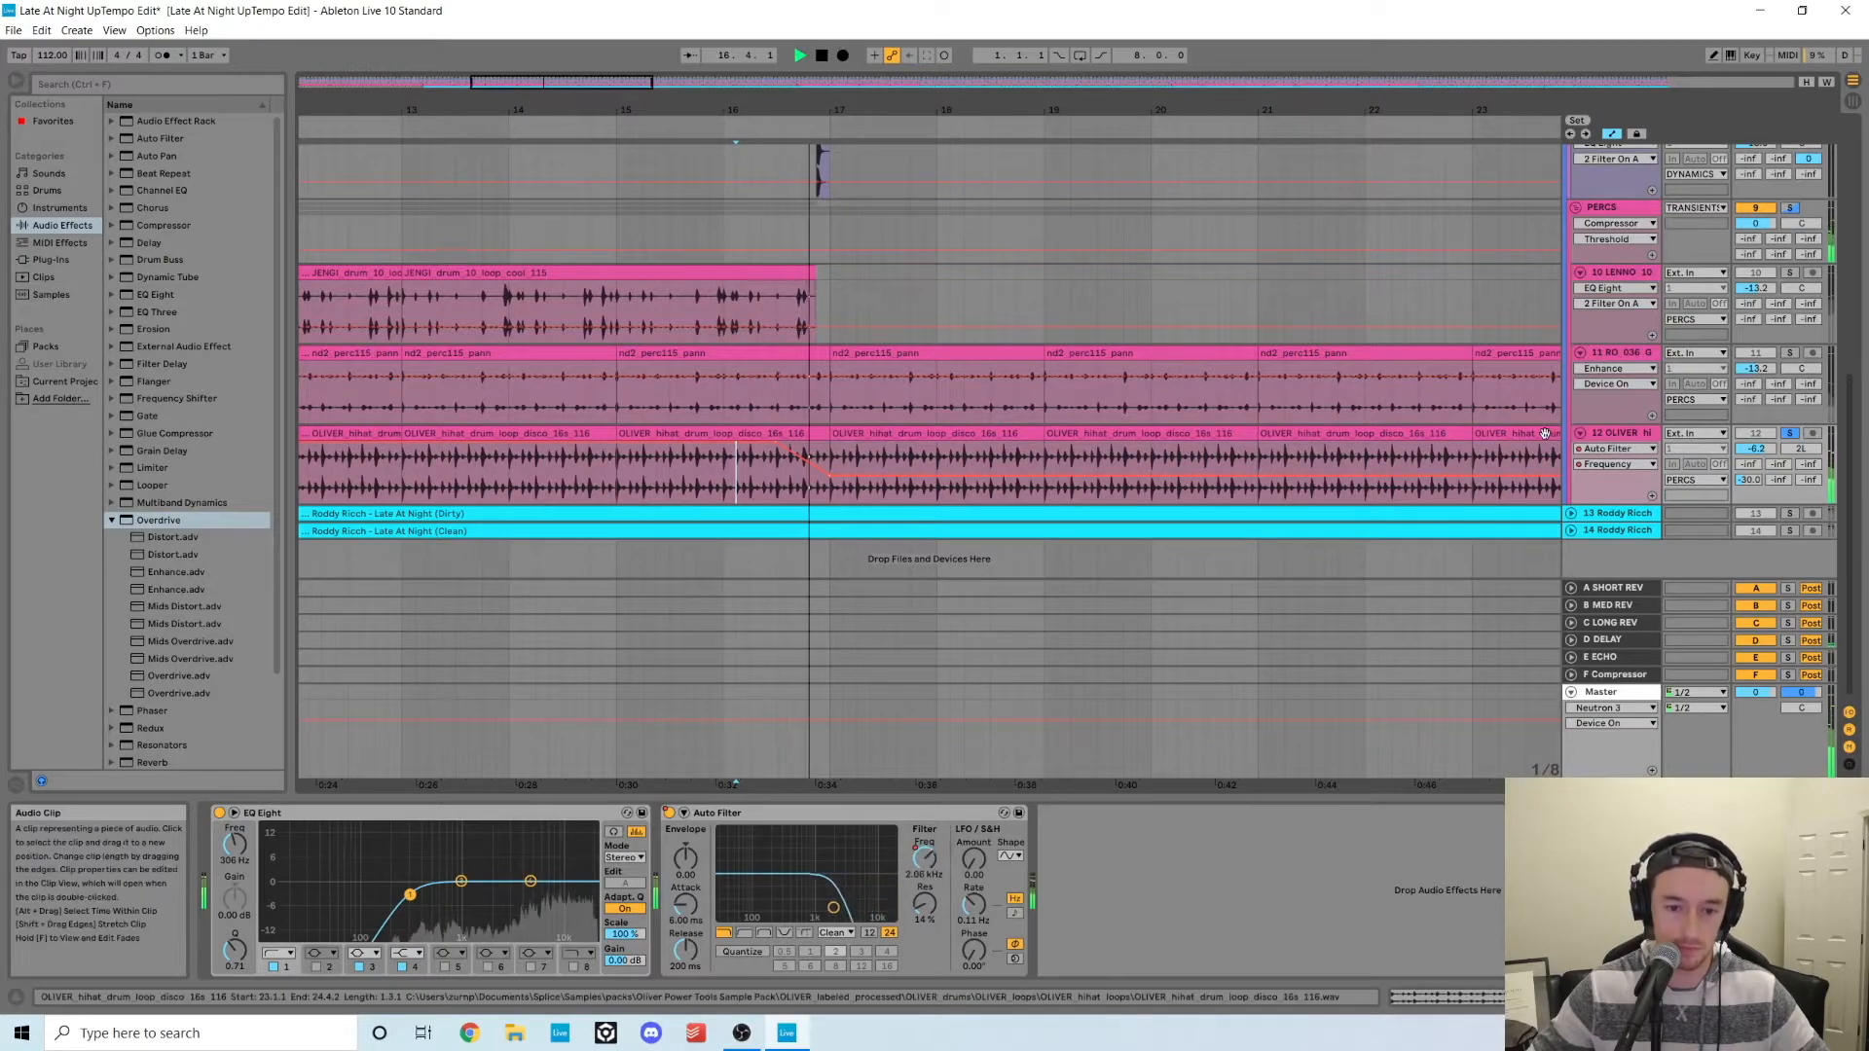
{"action": "left_click_drag", "start_coordinate": [545, 84], "coordinate": [514, 84]}
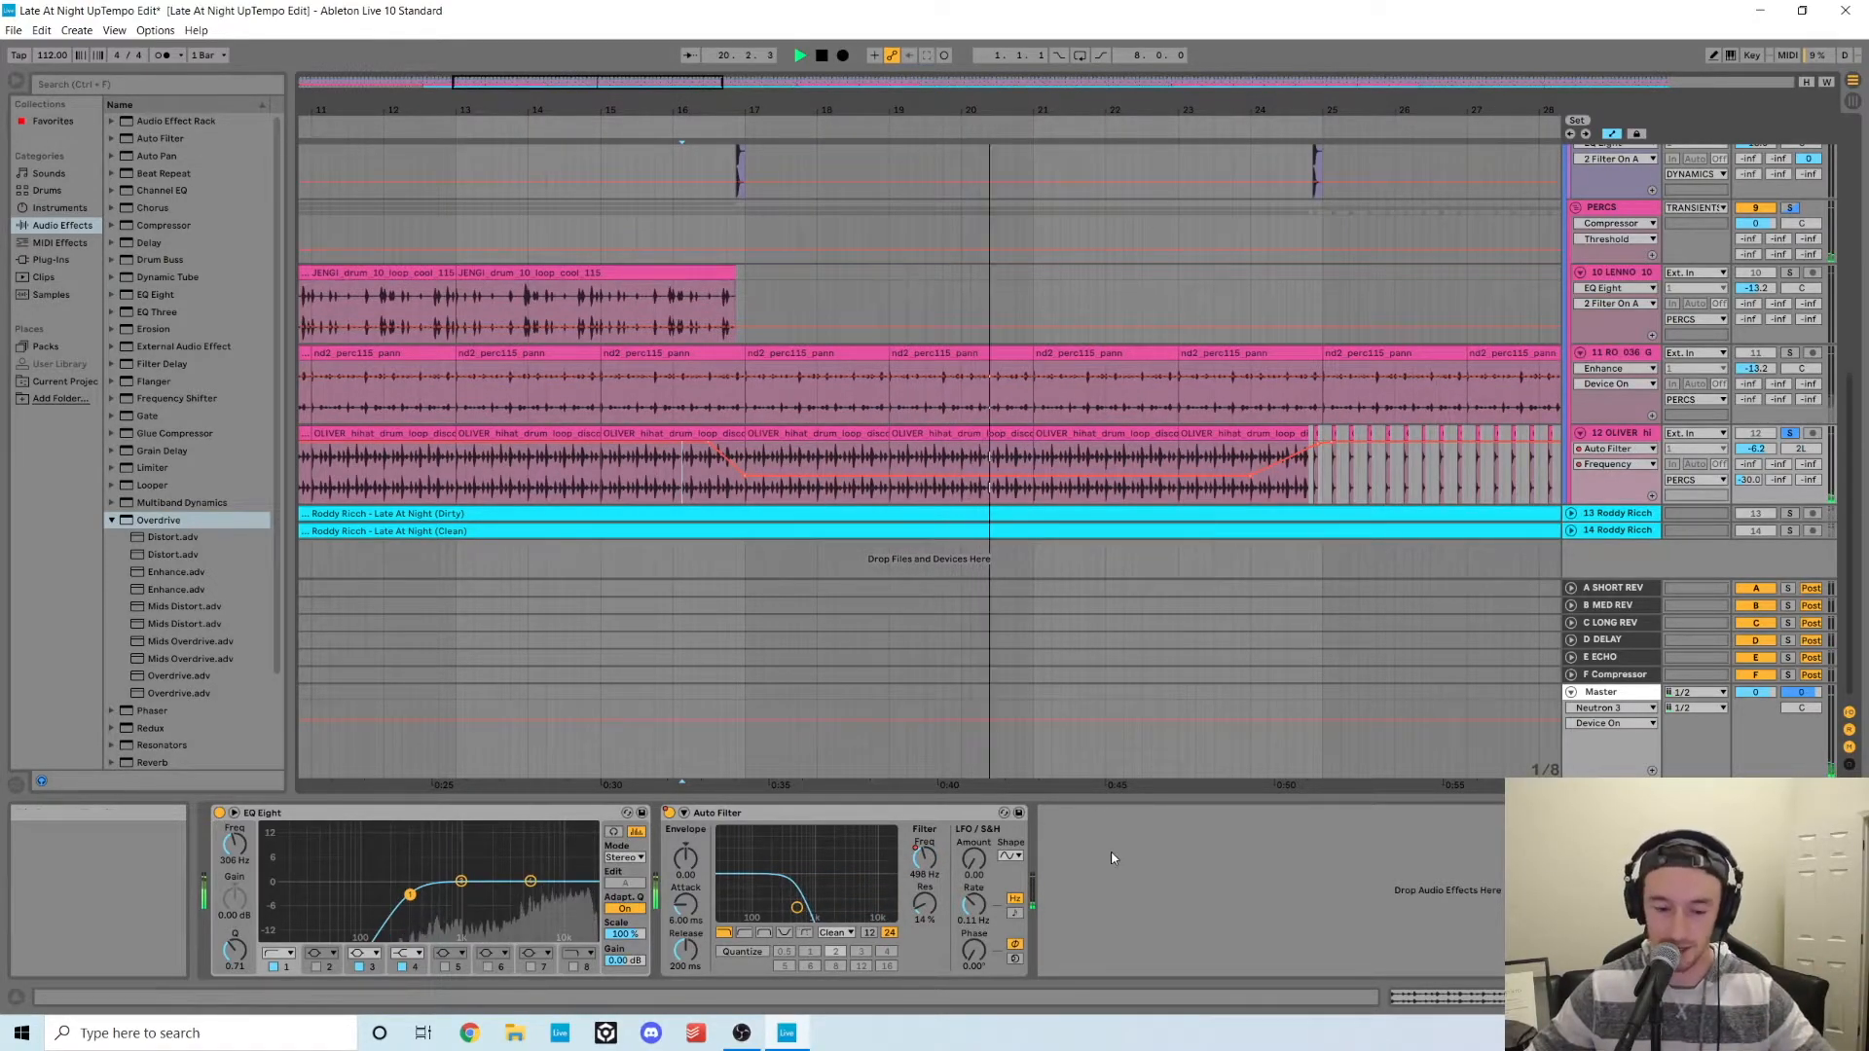
- Show the Device On automation of the Auto Filter on track 12 and stop playback
{"action": "right_click", "coordinate": [671, 814]}
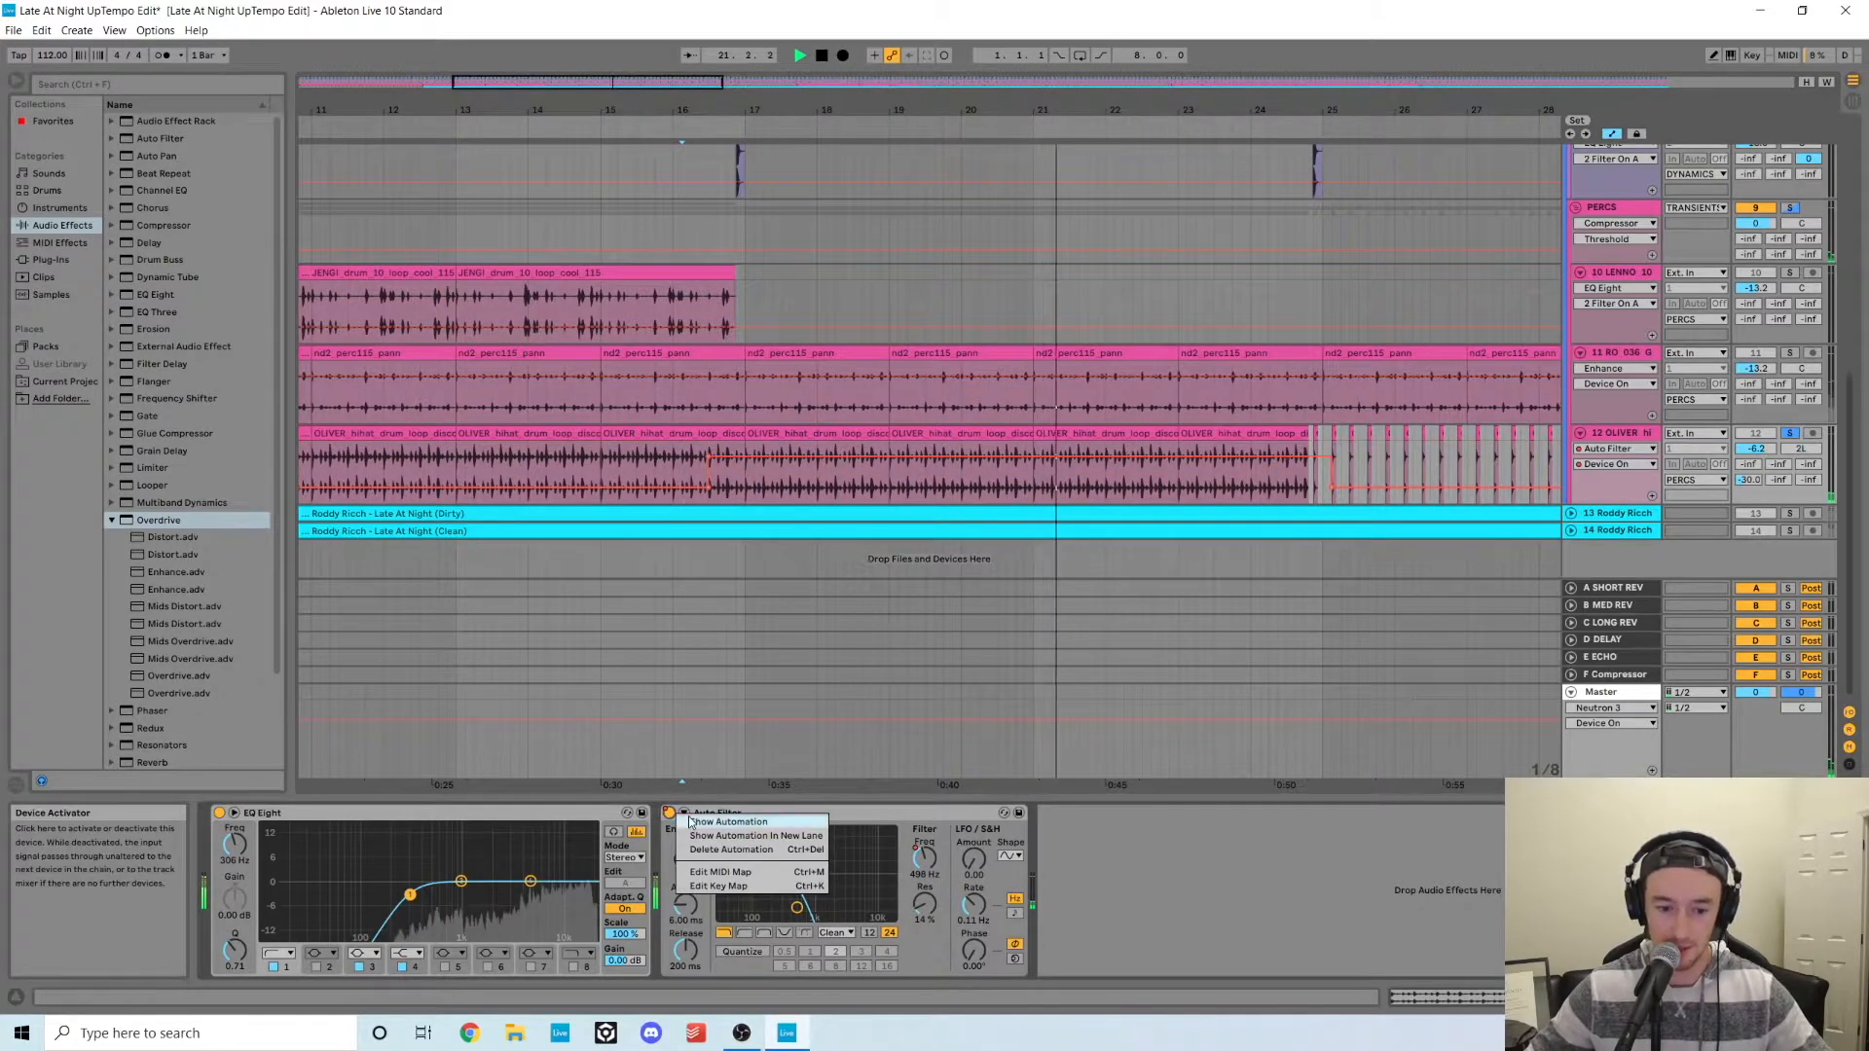
{"action": "key", "text": "Escape"}
{"action": "key", "text": "space"}
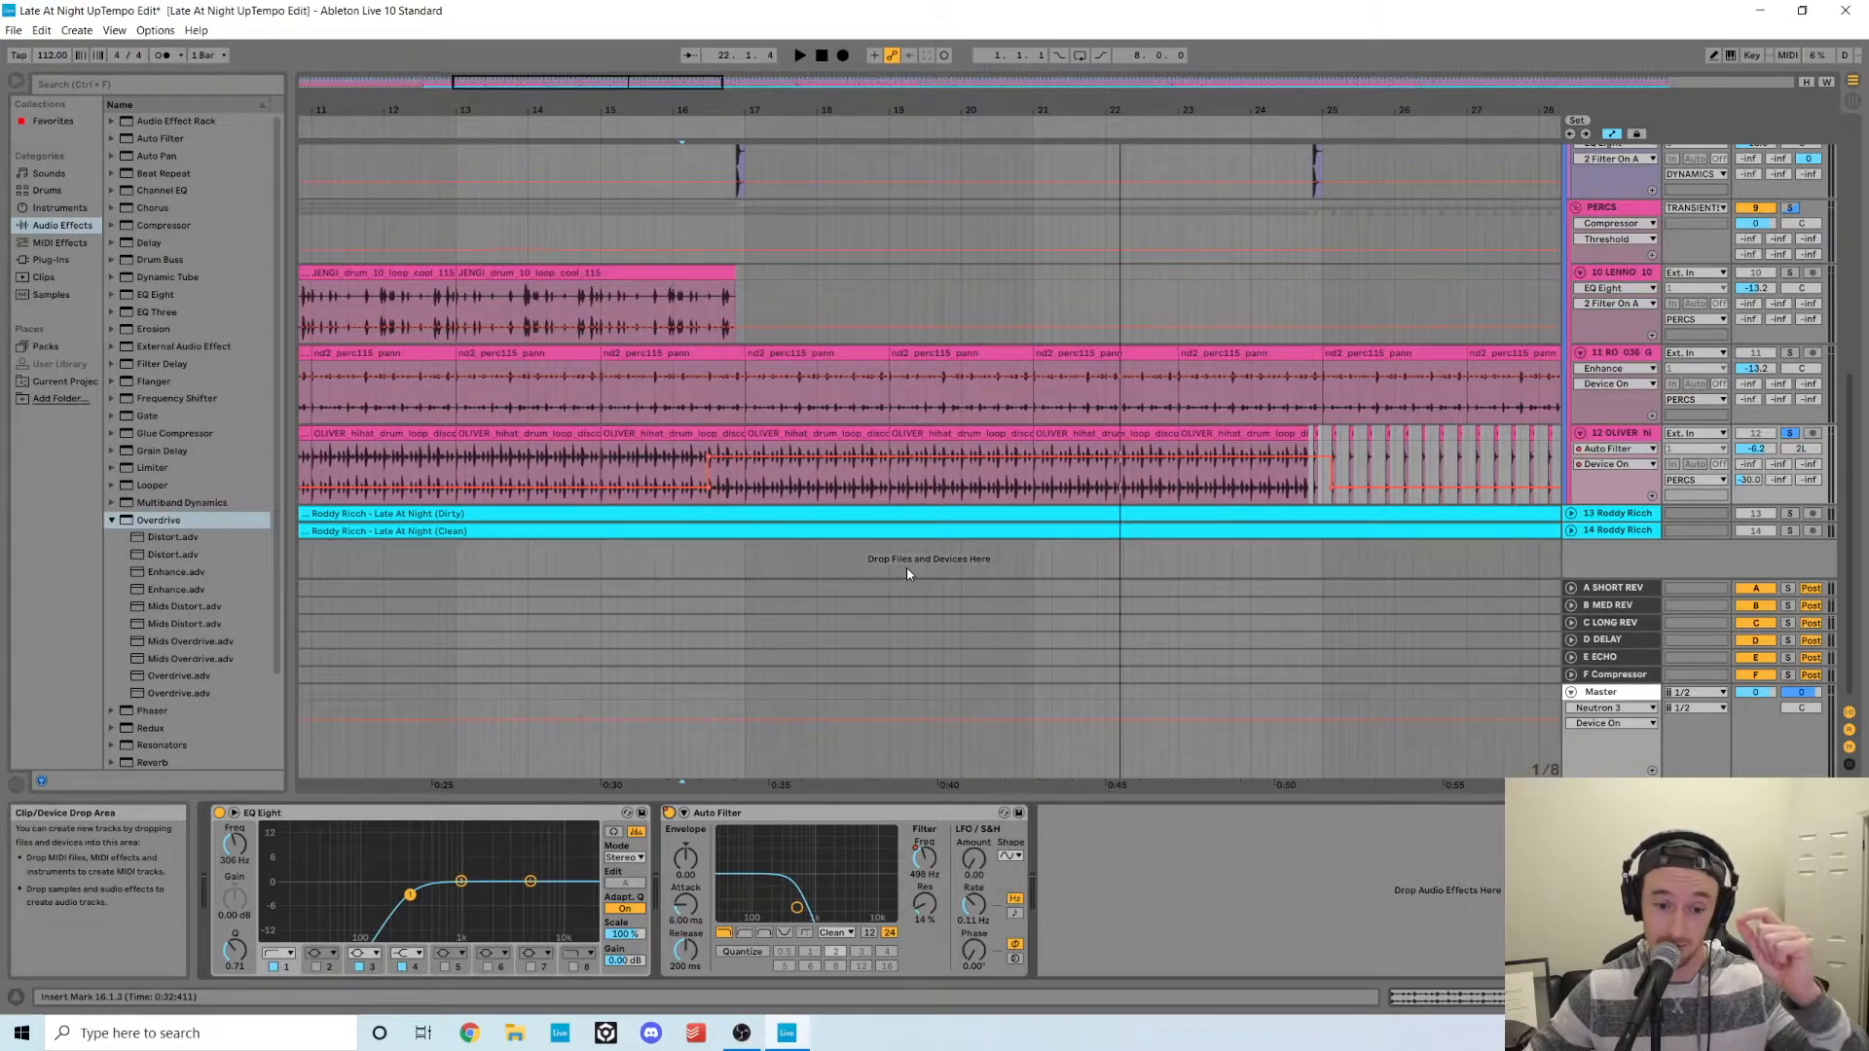
{"action": "right_click", "coordinate": [670, 818]}
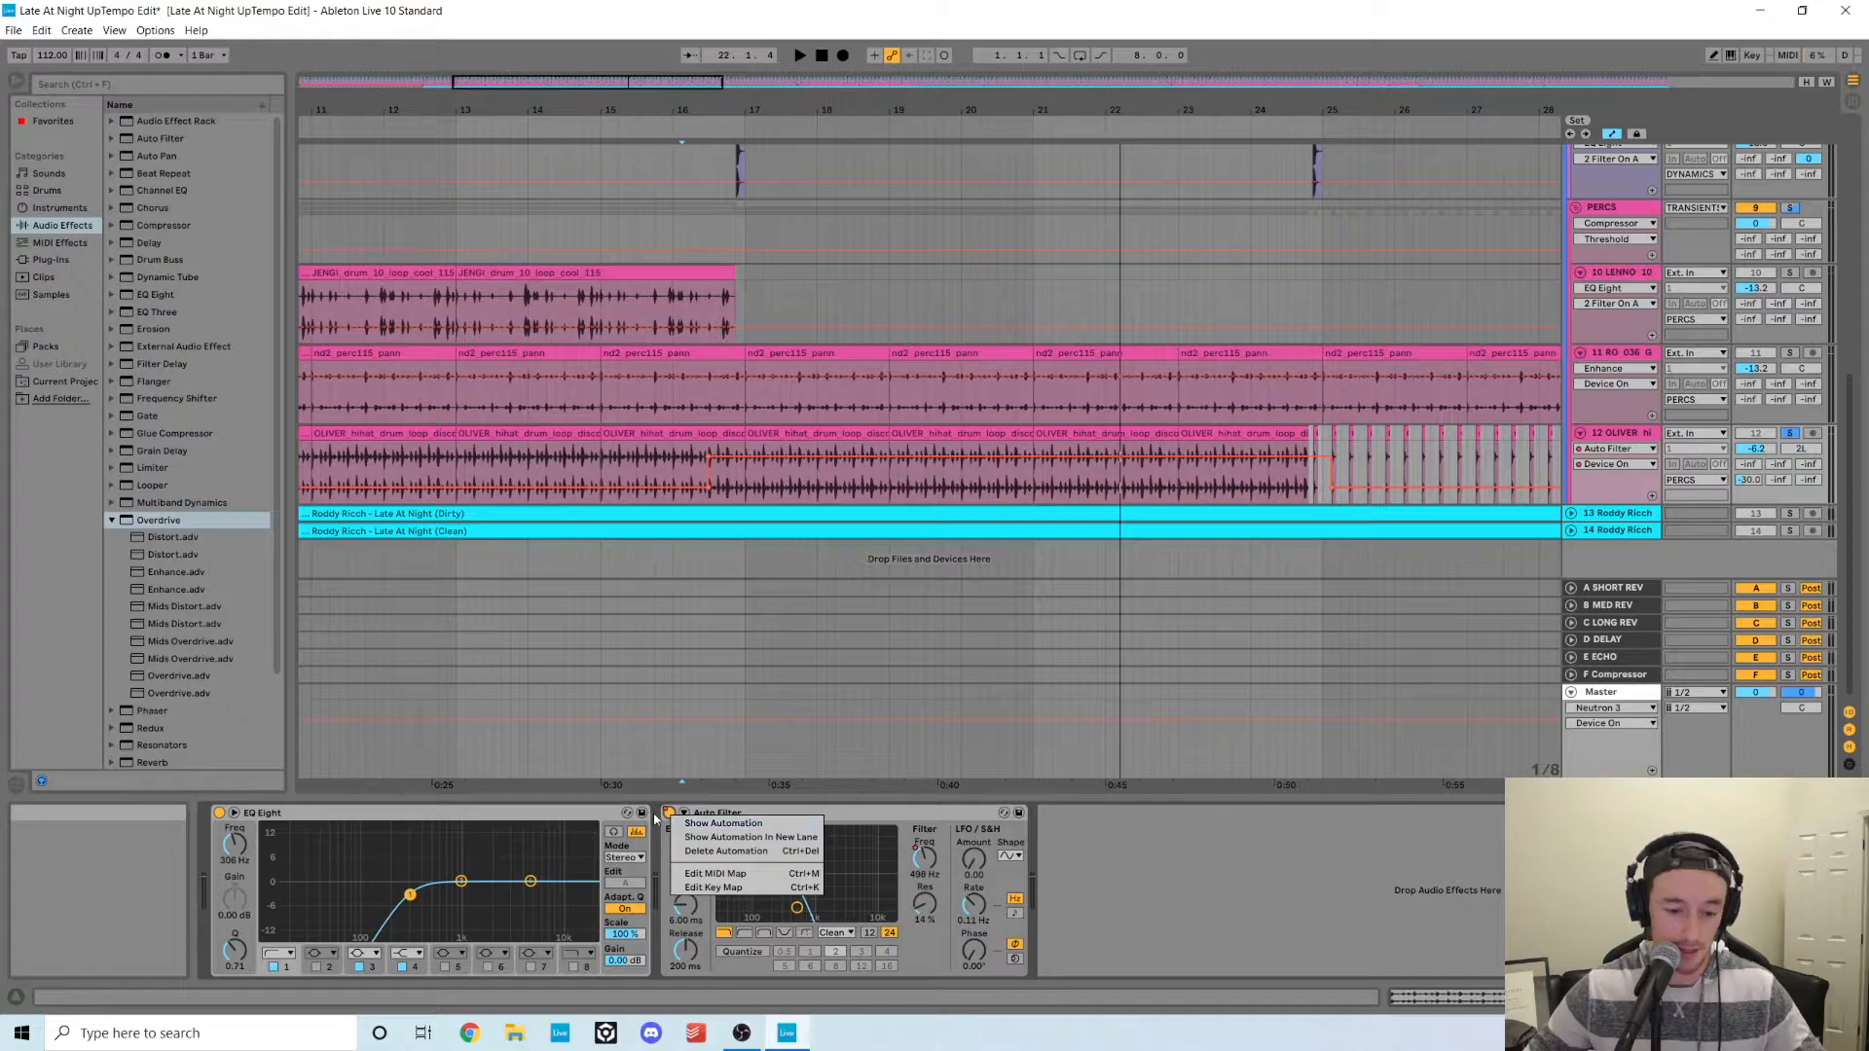
{"action": "left_click", "coordinate": [669, 814]}
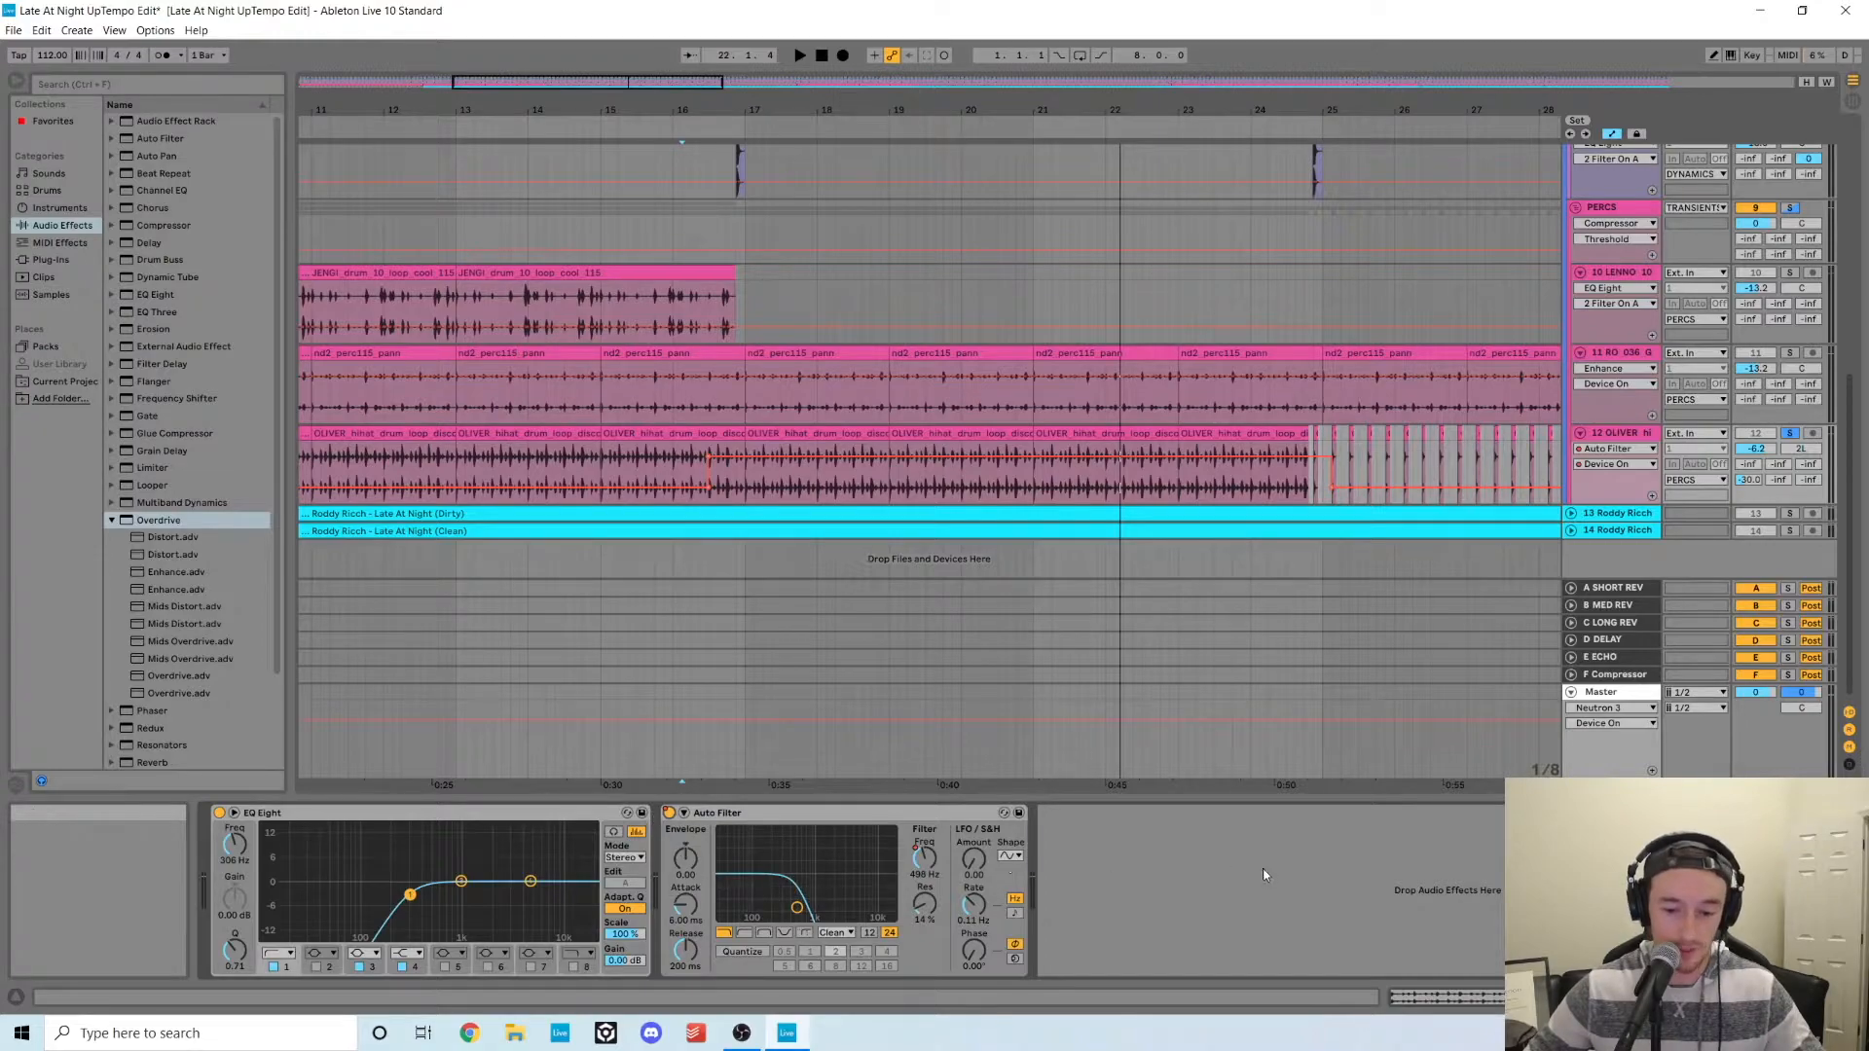
{"action": "right_click", "coordinate": [670, 815]}
{"action": "left_click", "coordinate": [722, 820]}
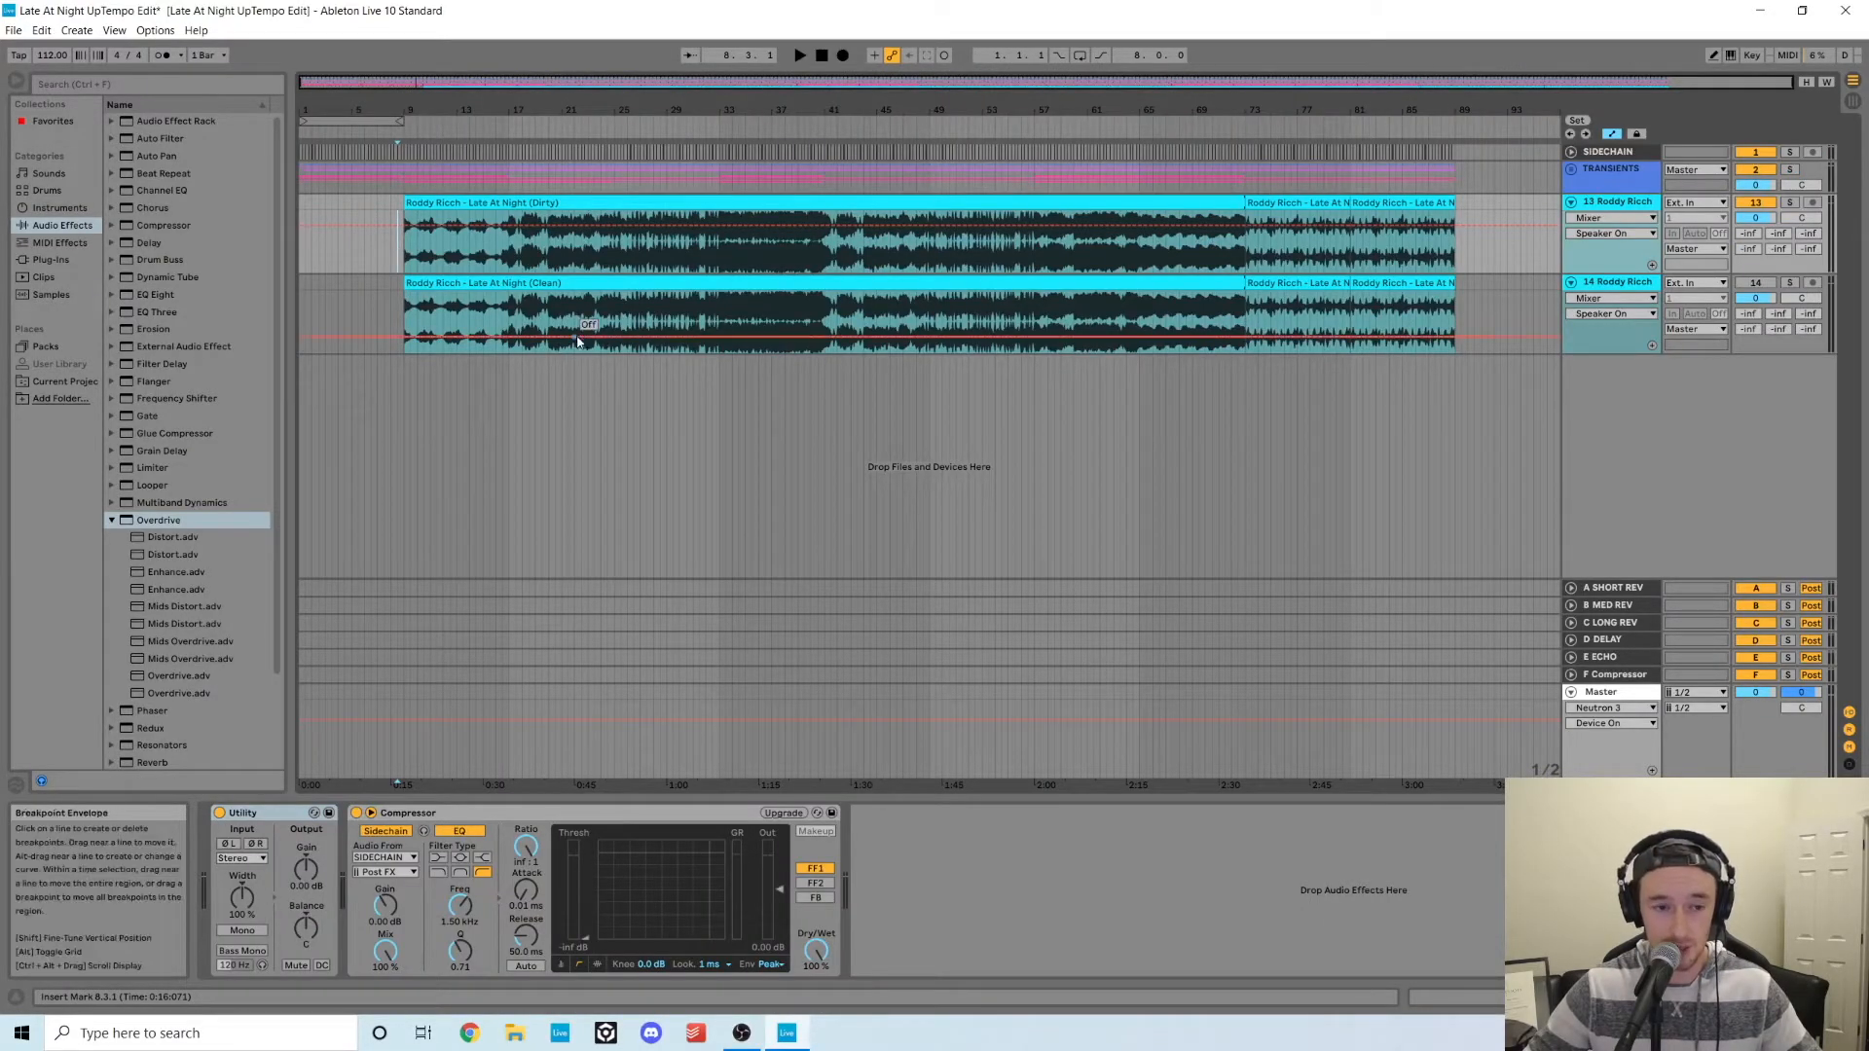
- Solo track 13, the dirty version of Late At Night, and play it from 33.1.1
{"action": "left_click", "coordinate": [725, 243]}
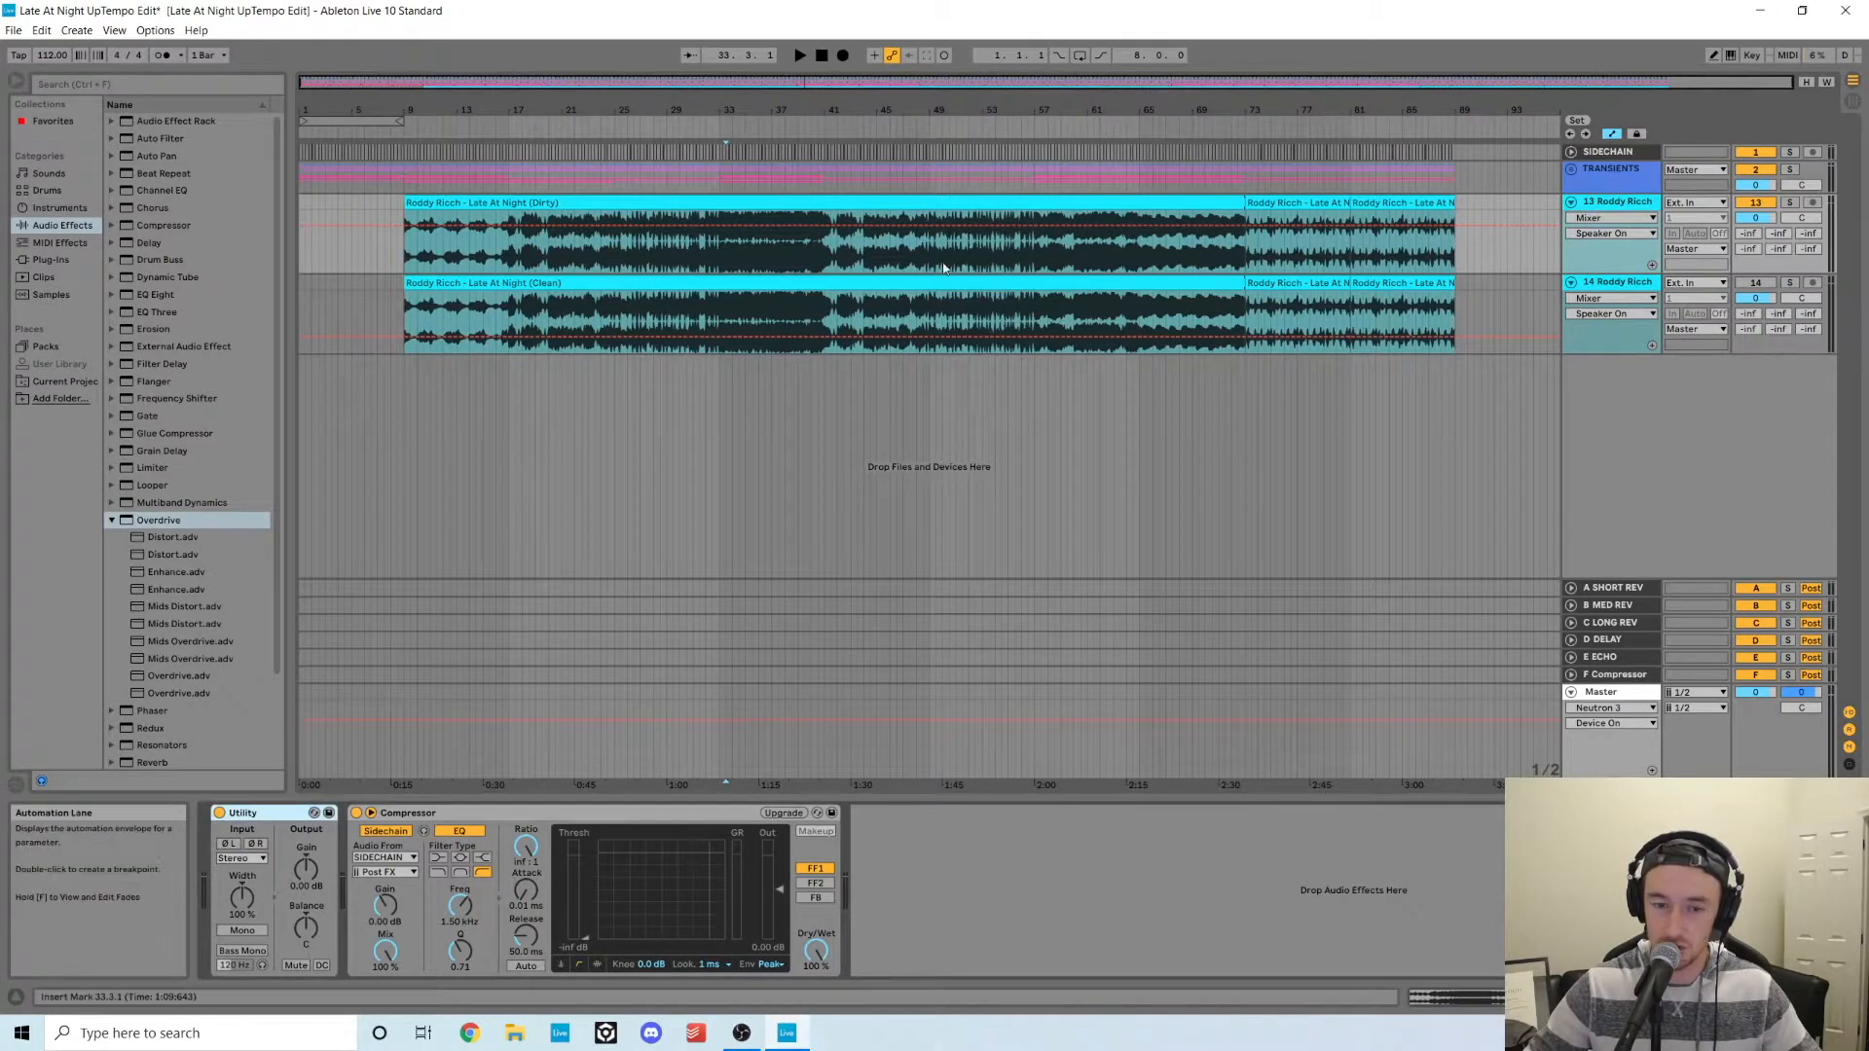
{"action": "left_click", "coordinate": [721, 249]}
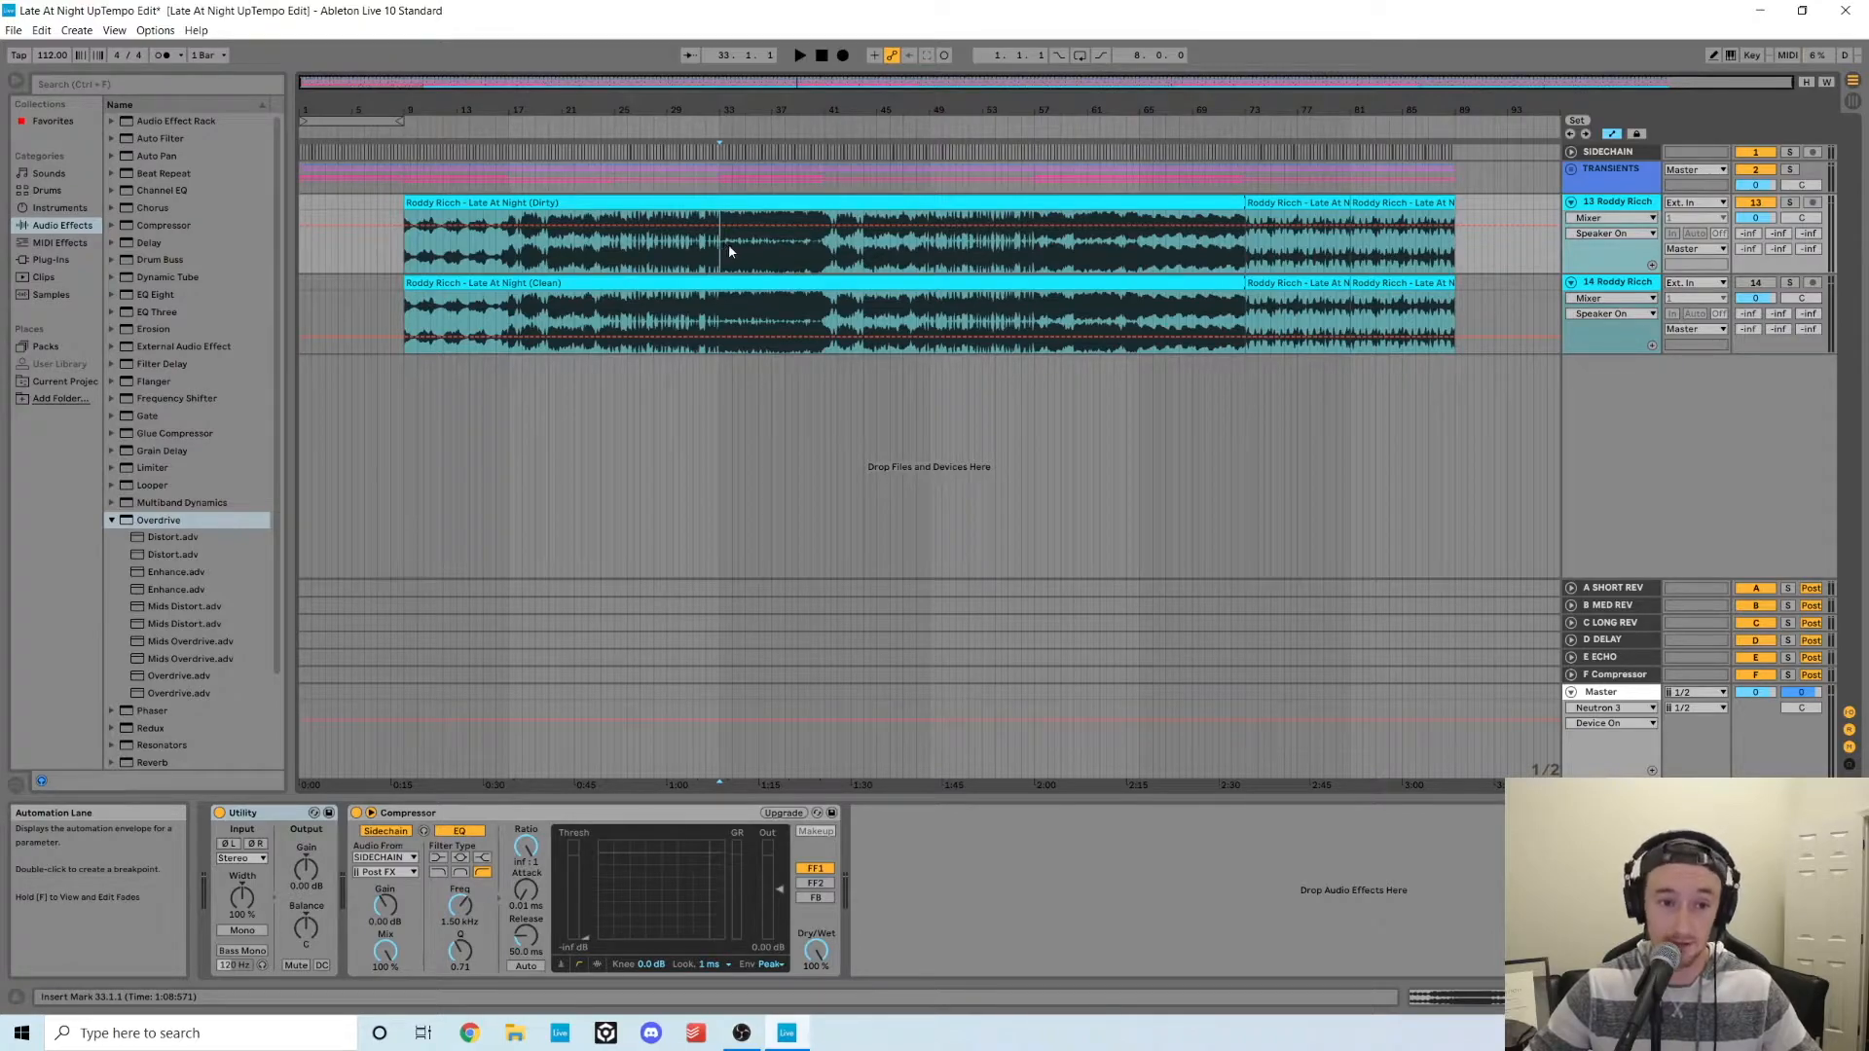
{"action": "left_click", "coordinate": [1789, 201]}
{"action": "key", "text": "space"}
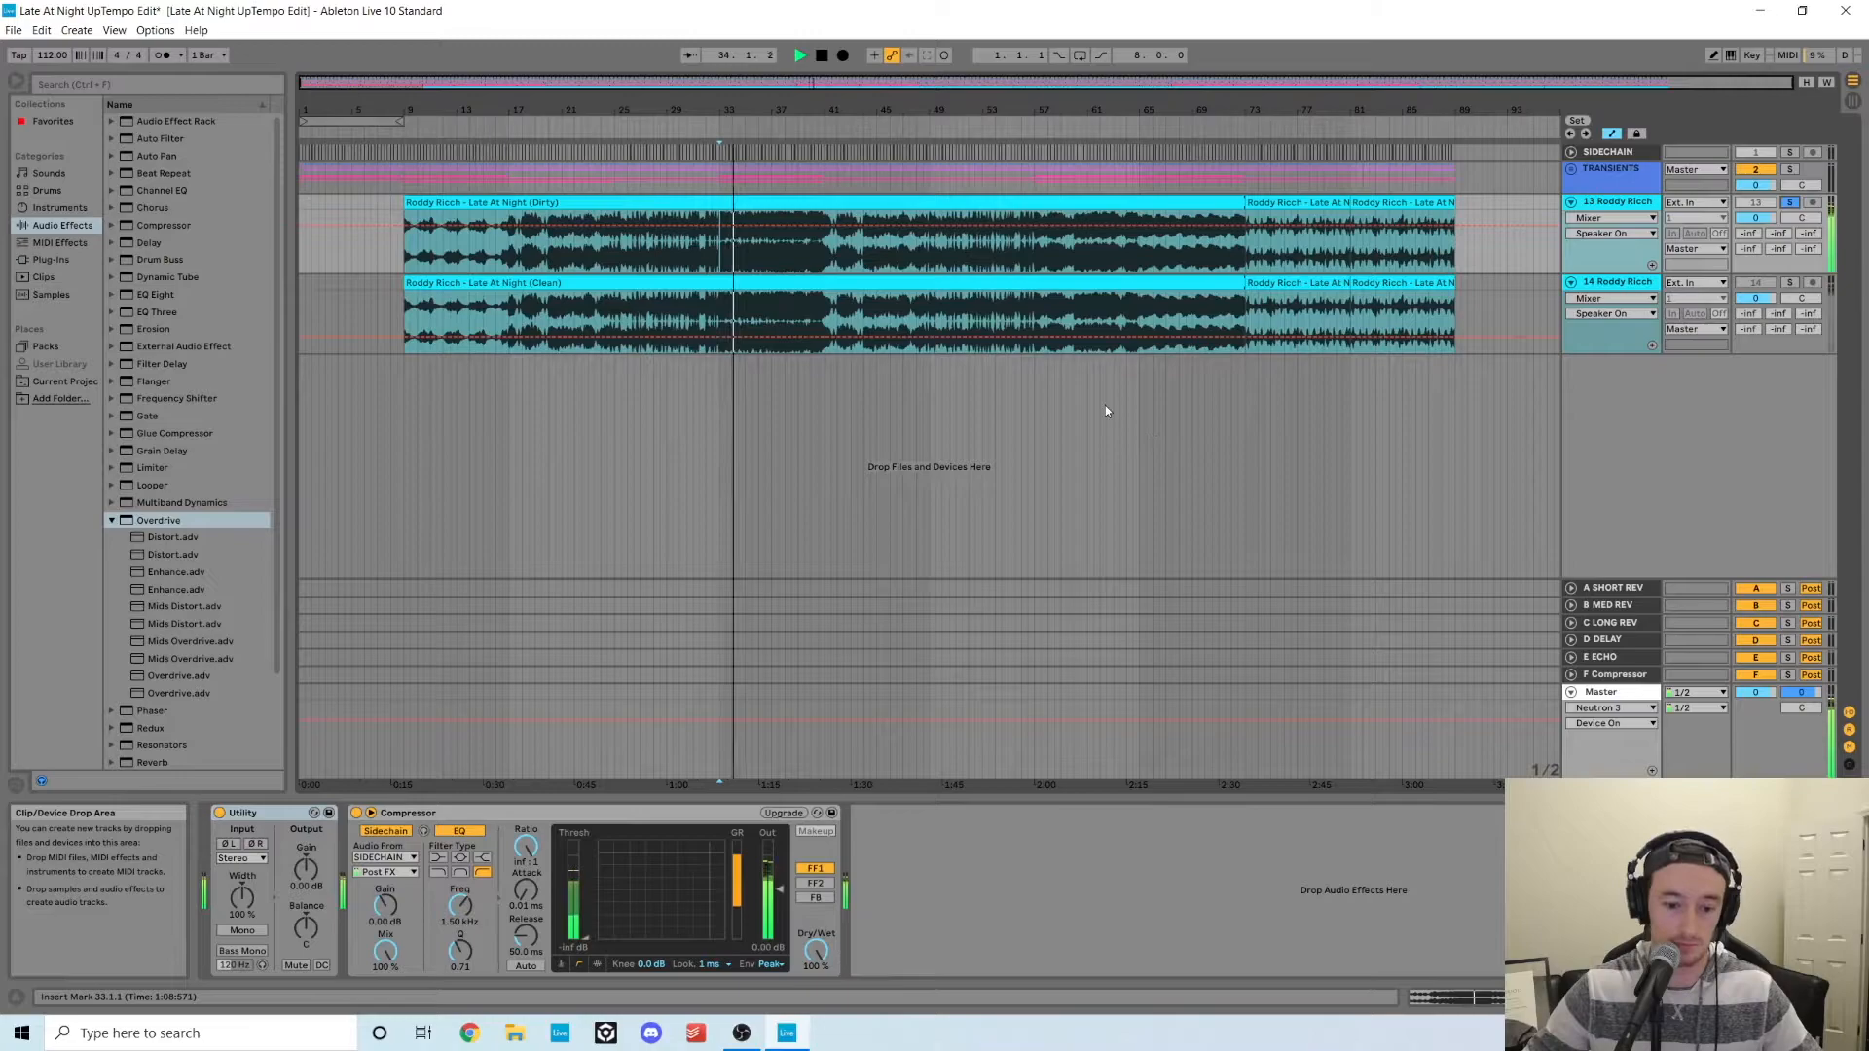
{"action": "key", "text": "space"}
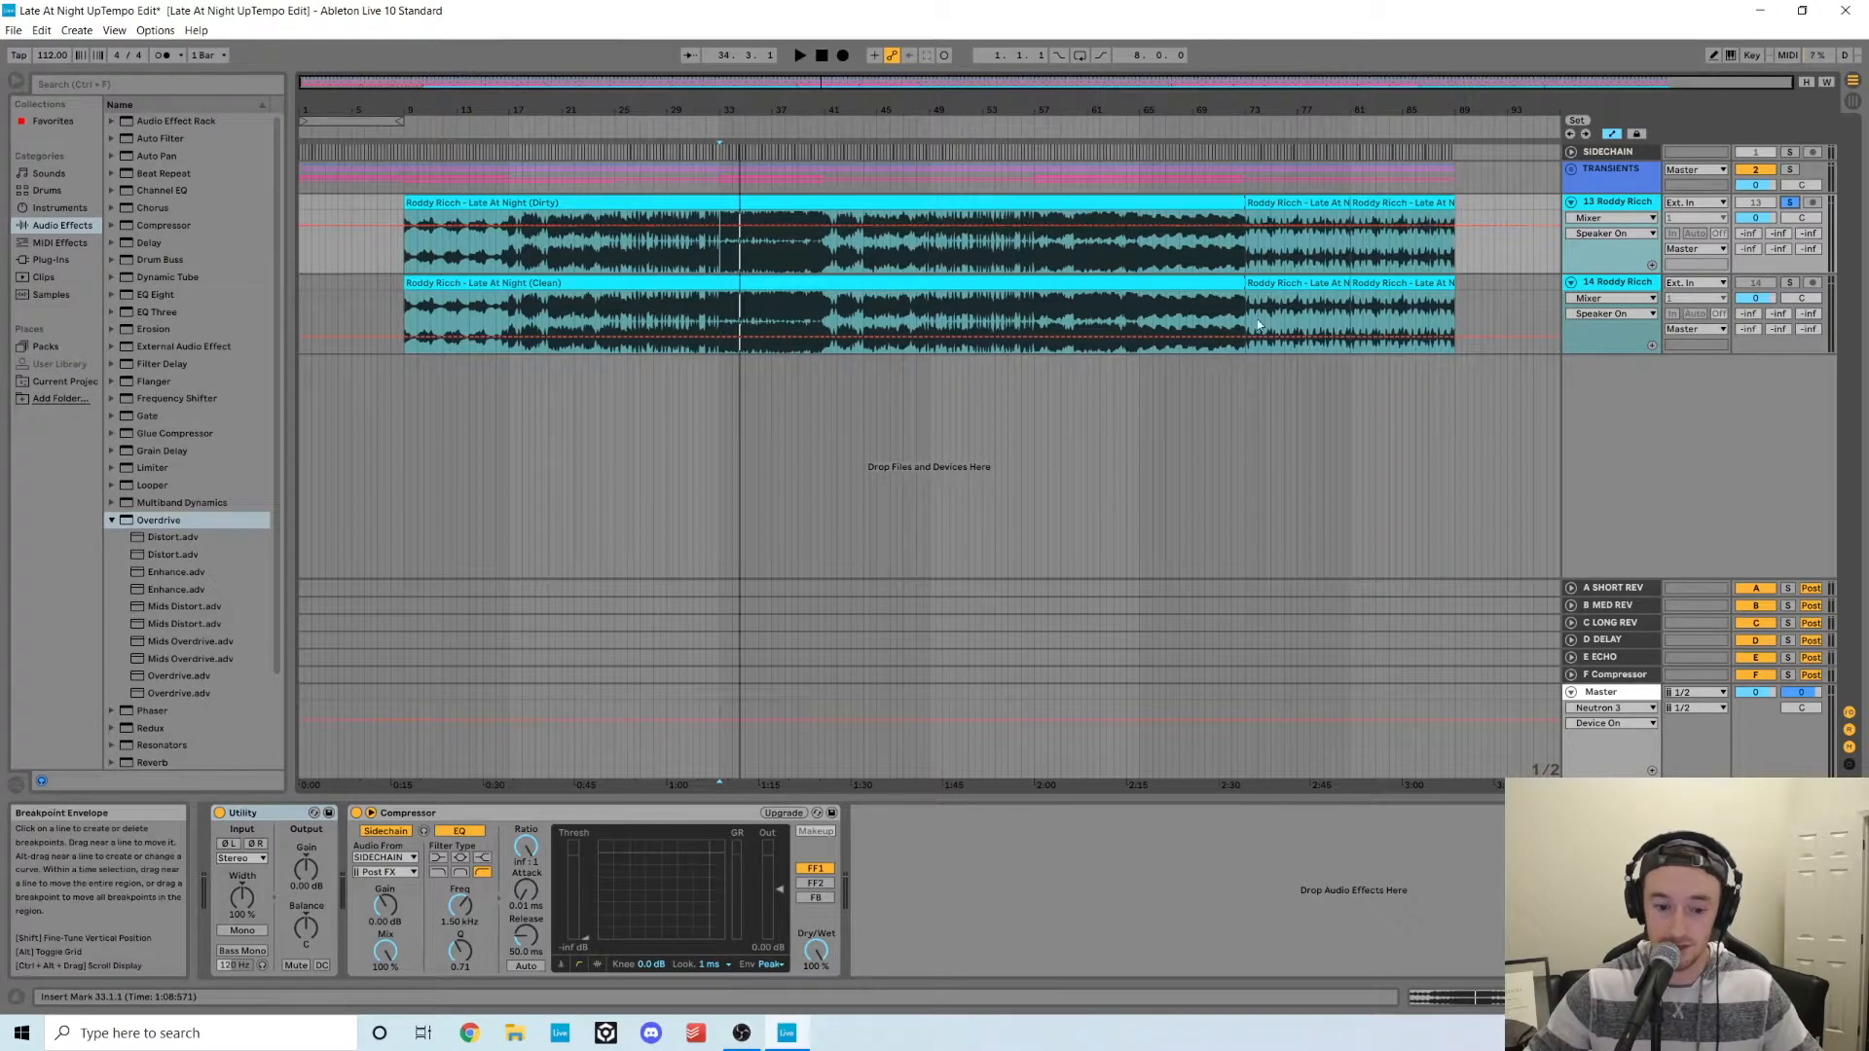
- Reveal the sidechain controls of the Compressor on track 13 and choose SIDECHAIN as its audio source
{"action": "left_click", "coordinate": [371, 812]}
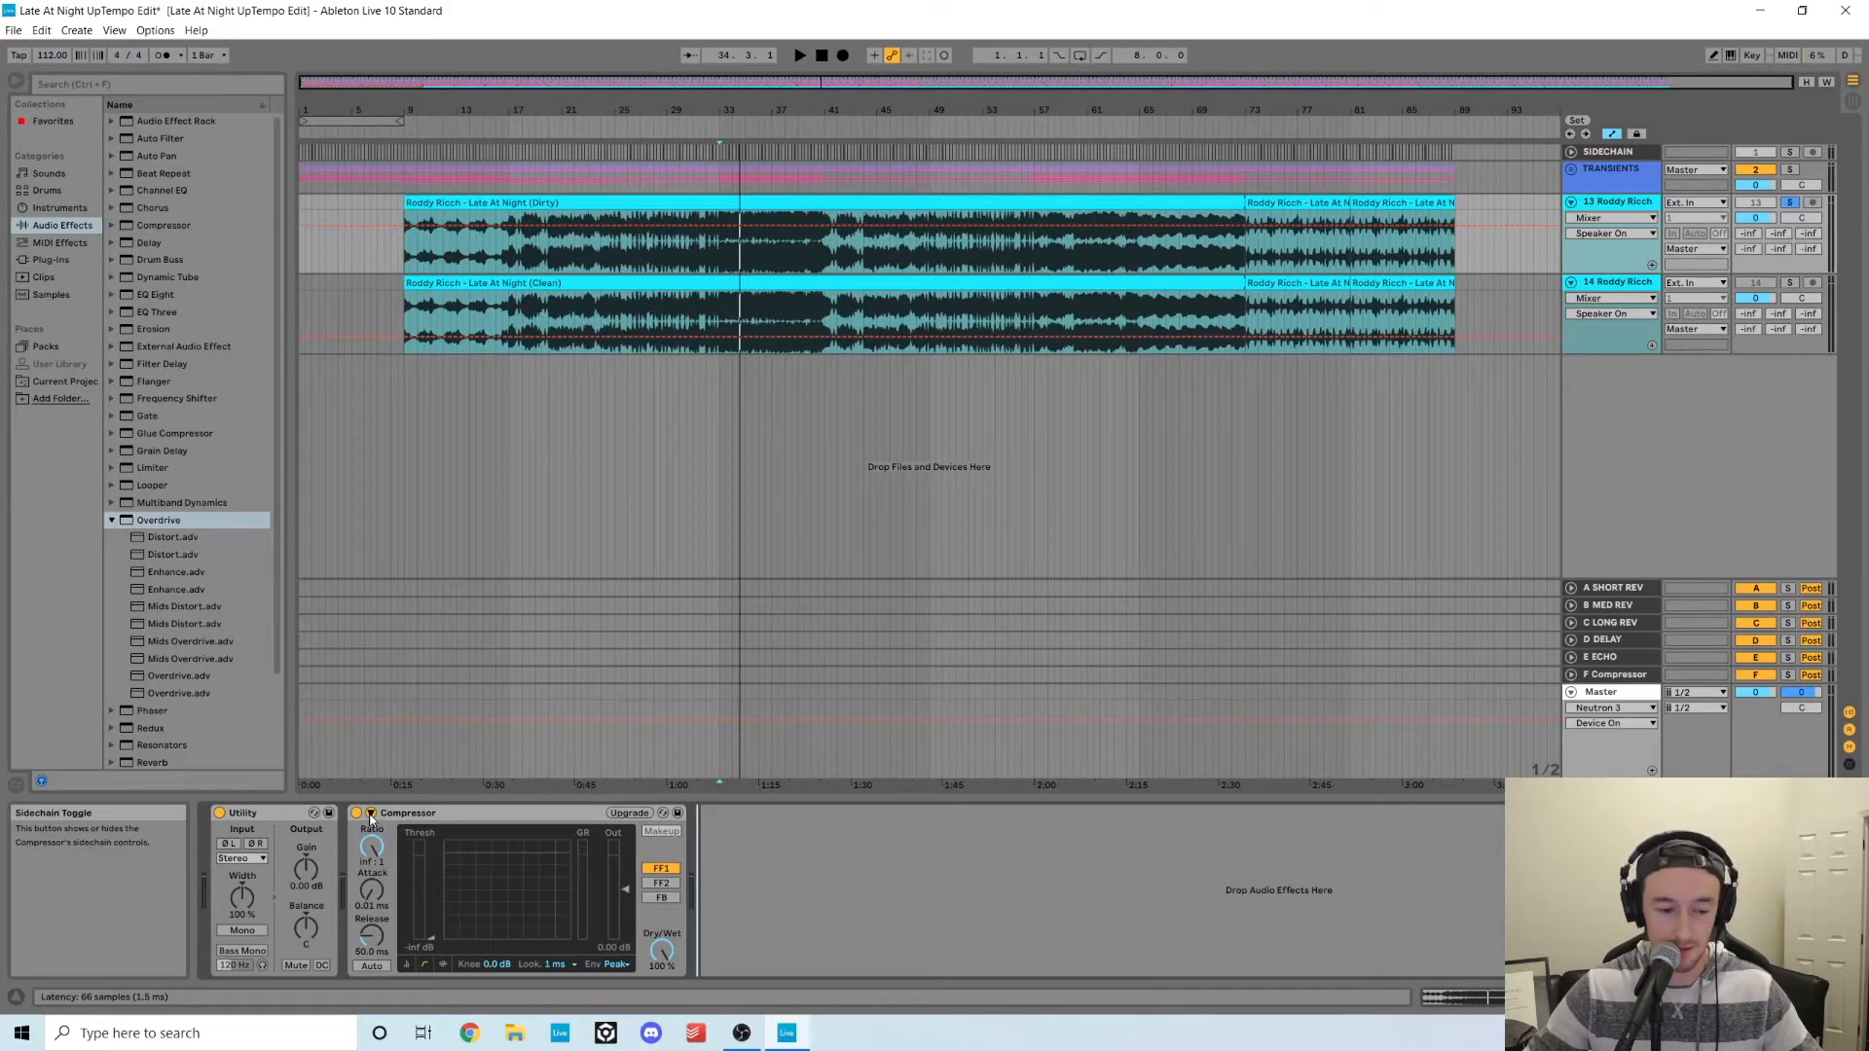
{"action": "left_click", "coordinate": [370, 813]}
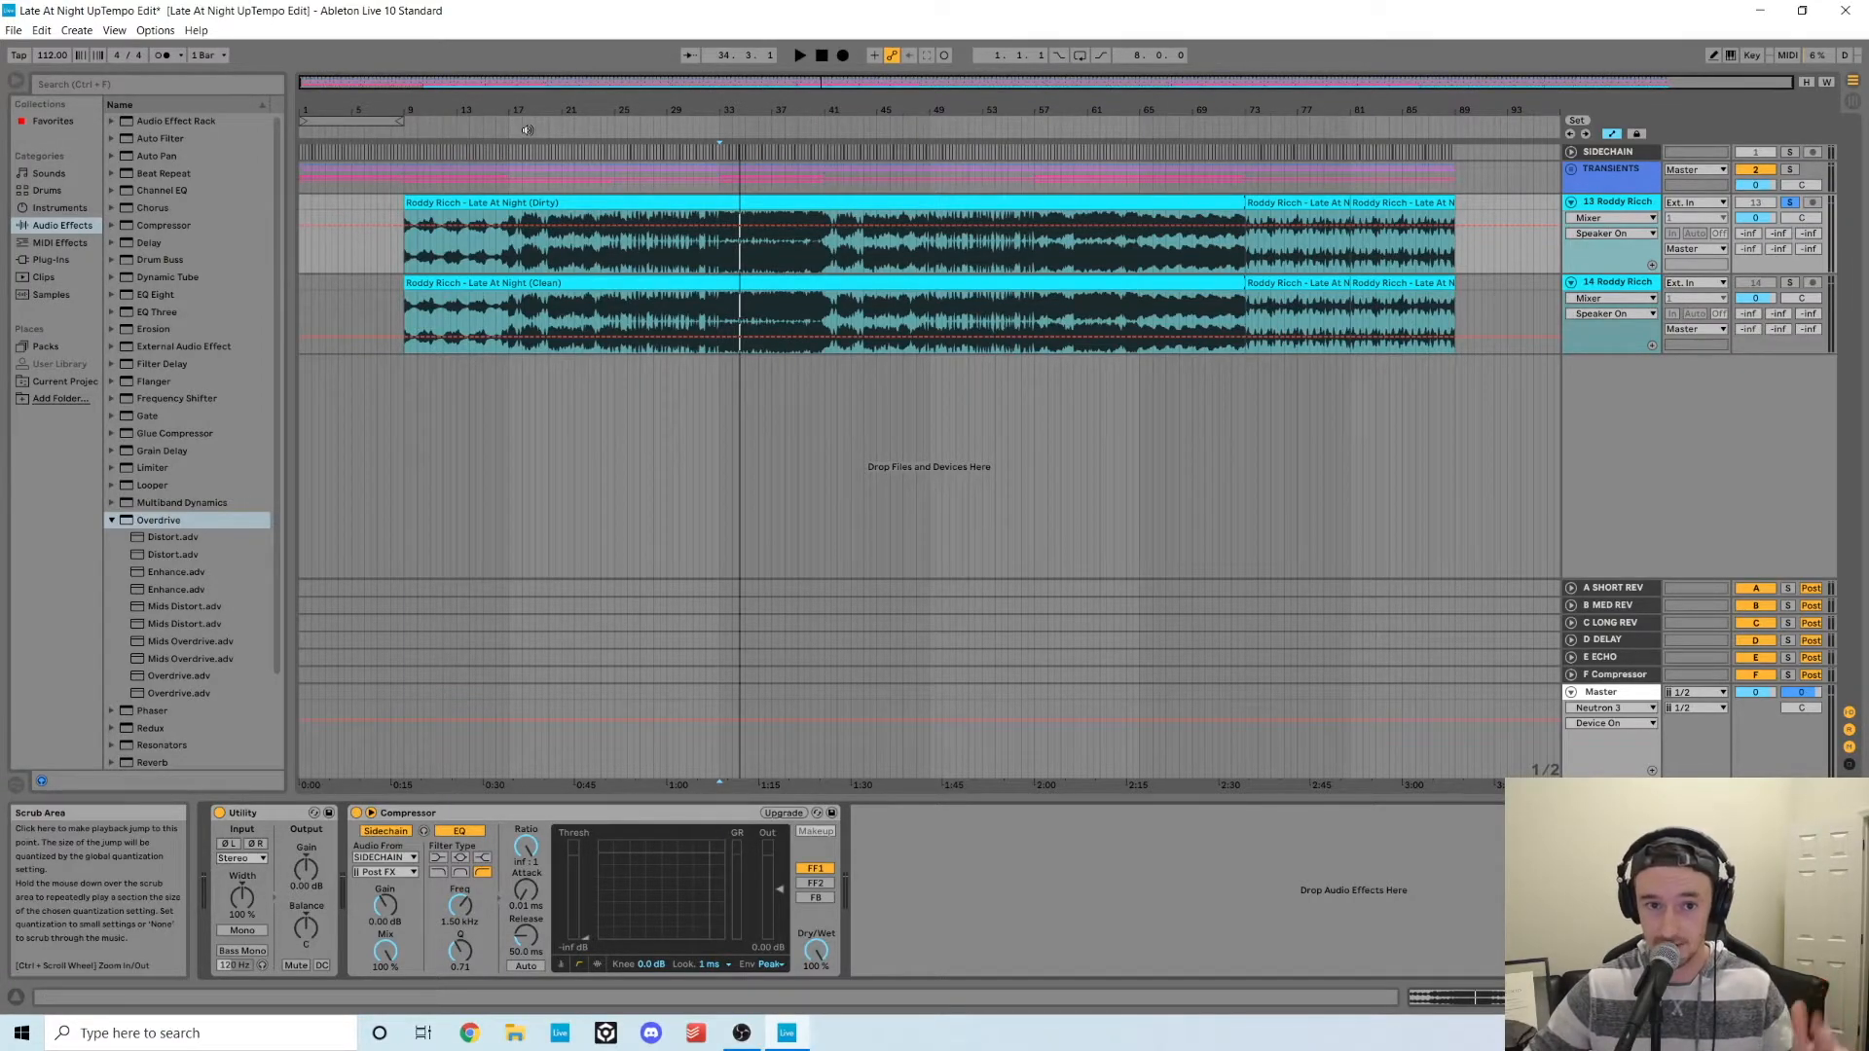
{"action": "left_click", "coordinate": [385, 858]}
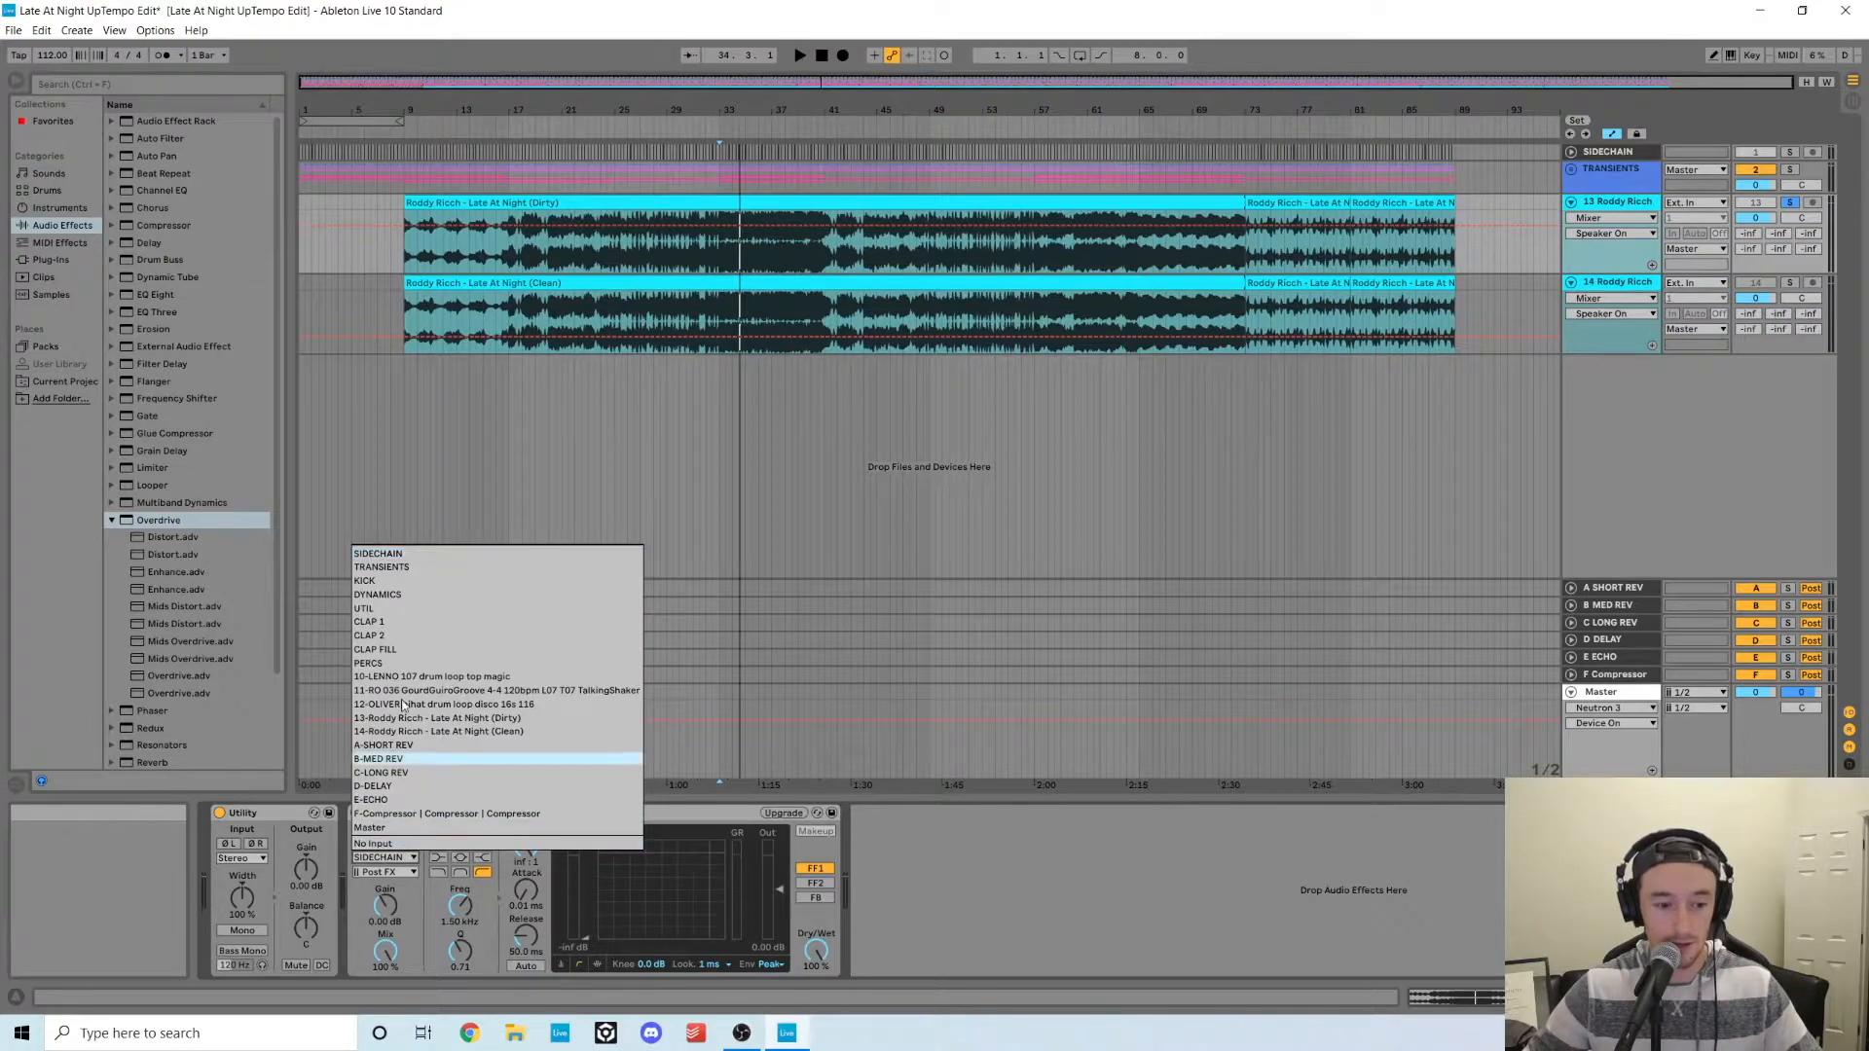
{"action": "left_click", "coordinate": [377, 554]}
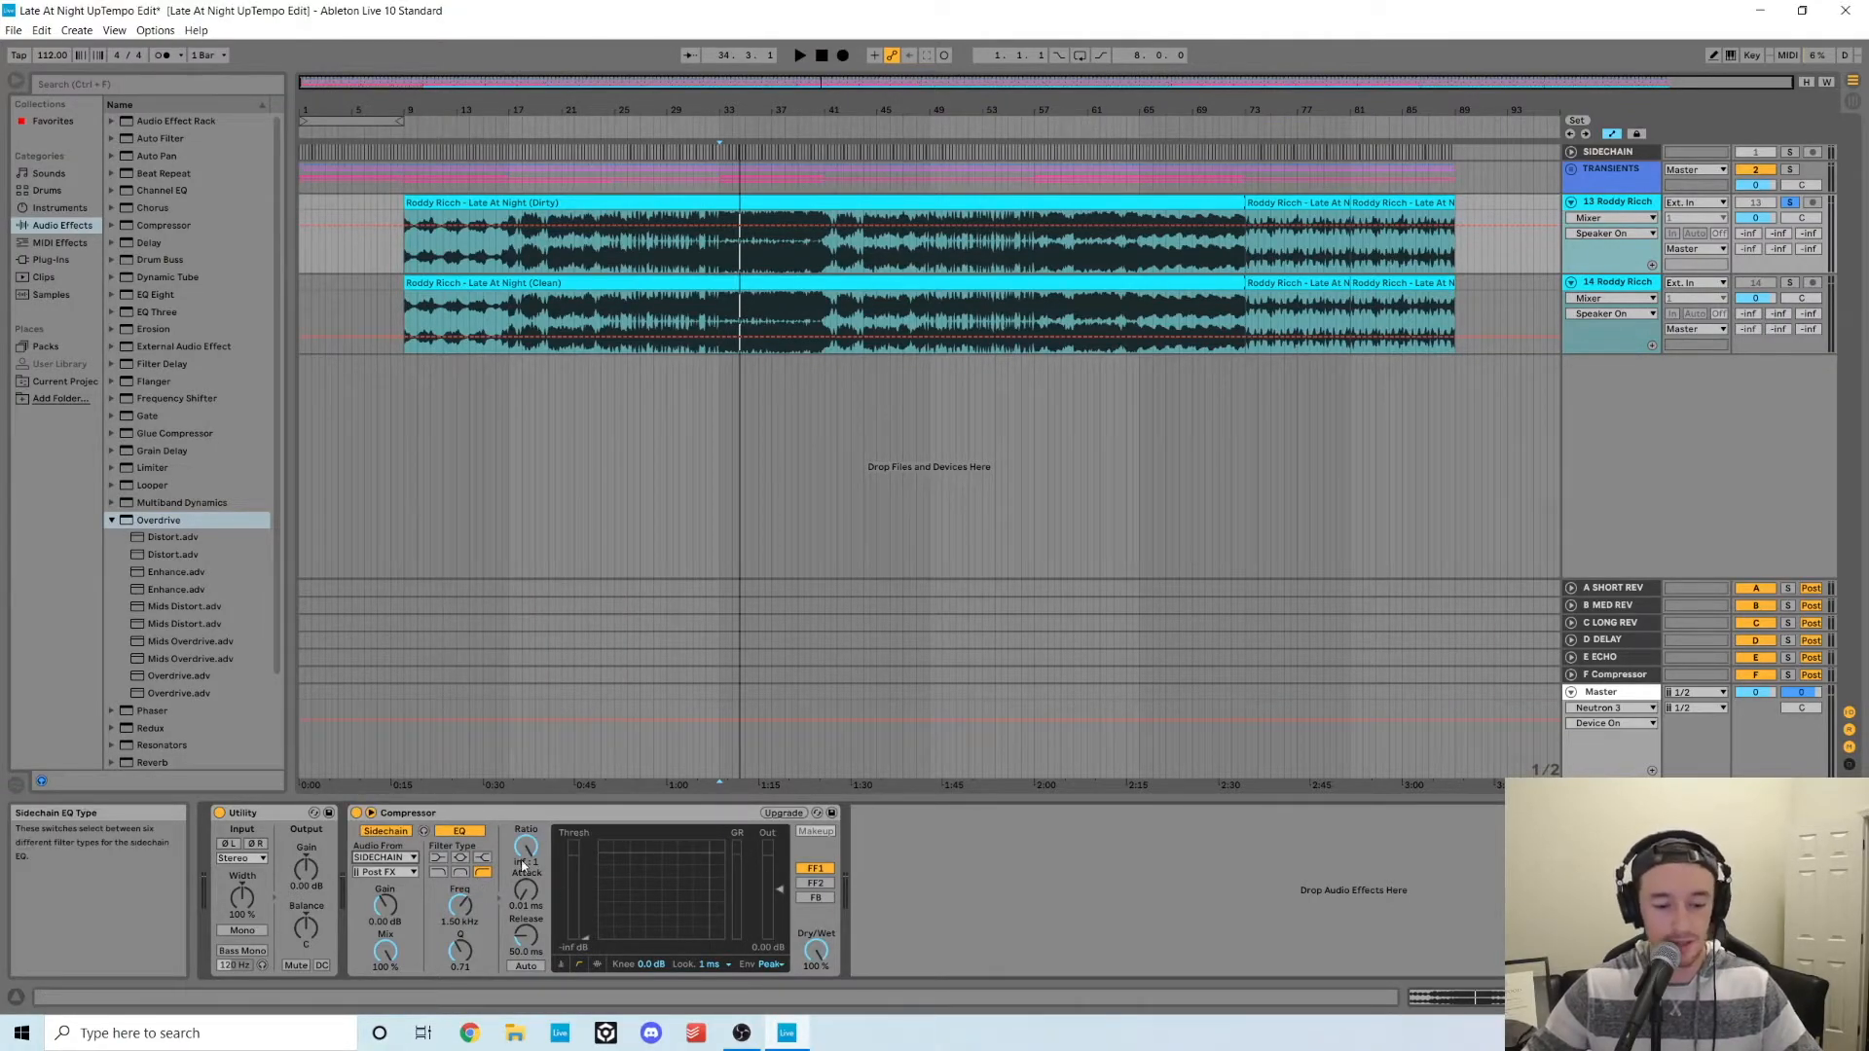
{"action": "left_click", "coordinate": [689, 156]}
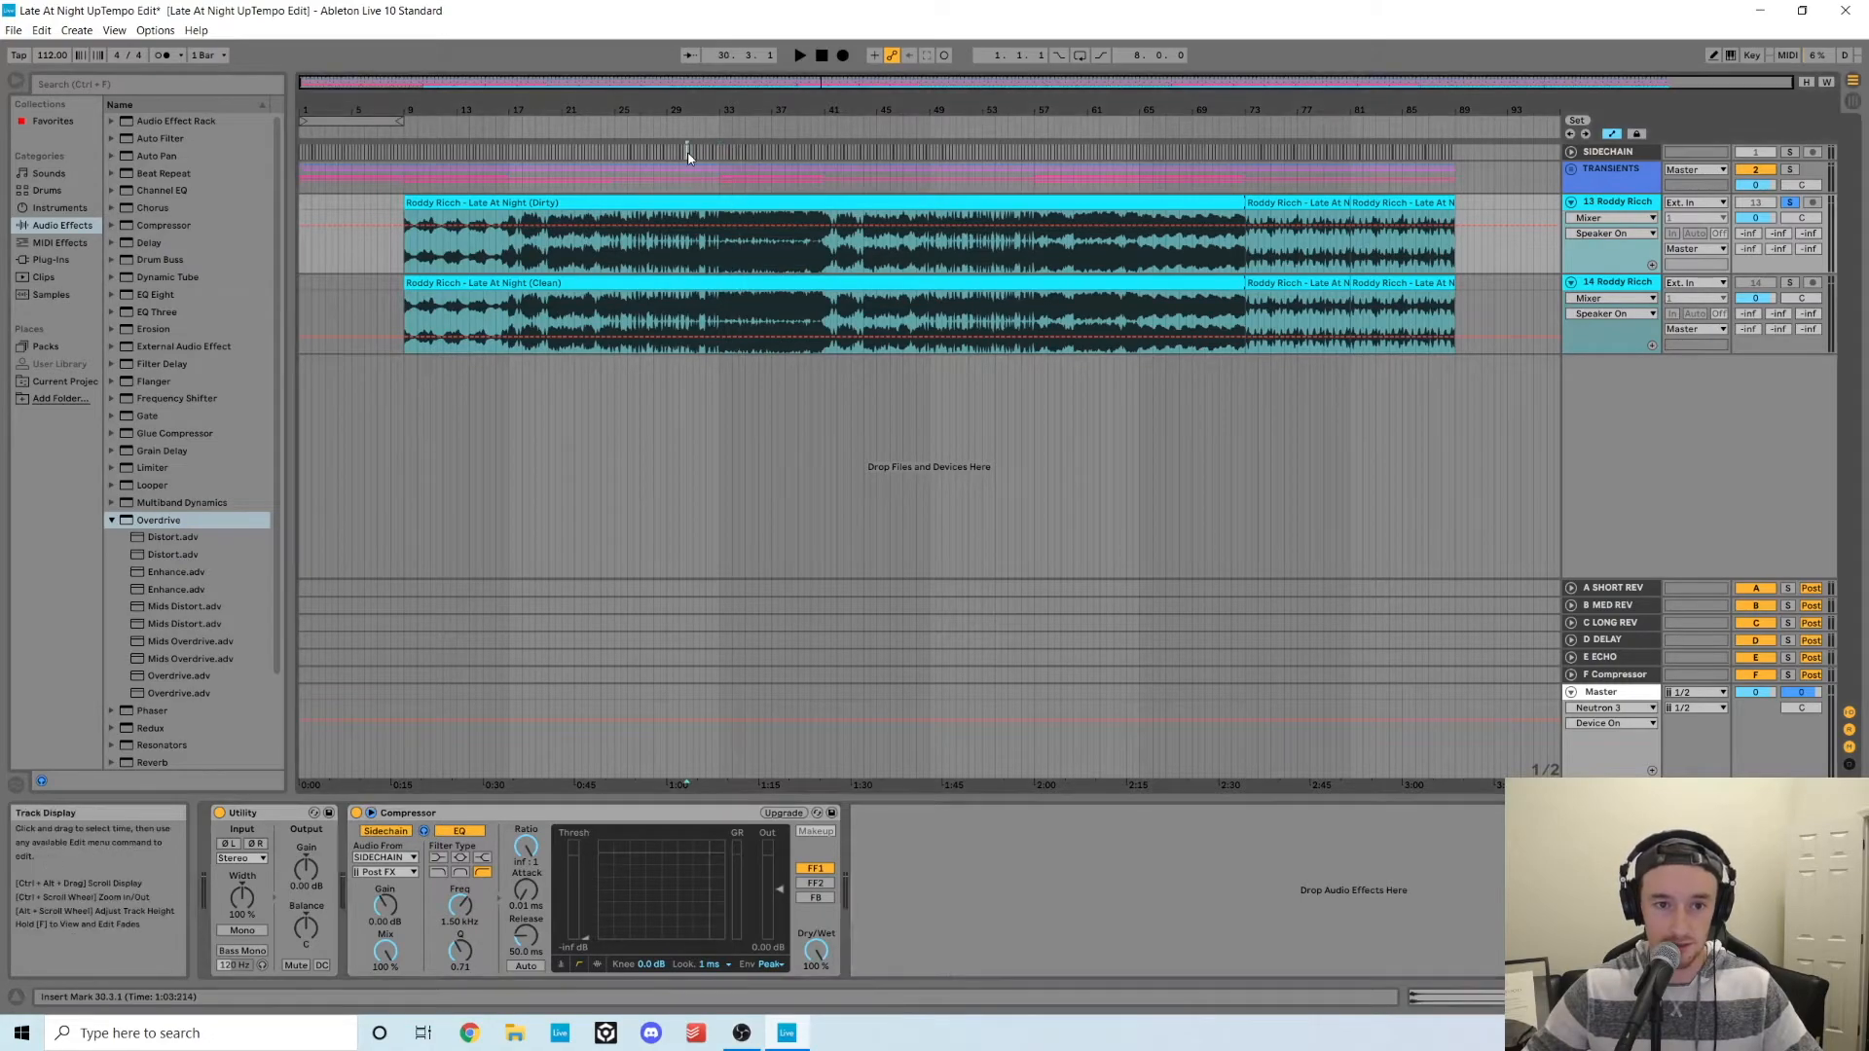
- Play the dirty song track from 30.3.1, stop playback and pull the threshold of its Compressor down to the minimum
{"action": "key", "text": "space"}
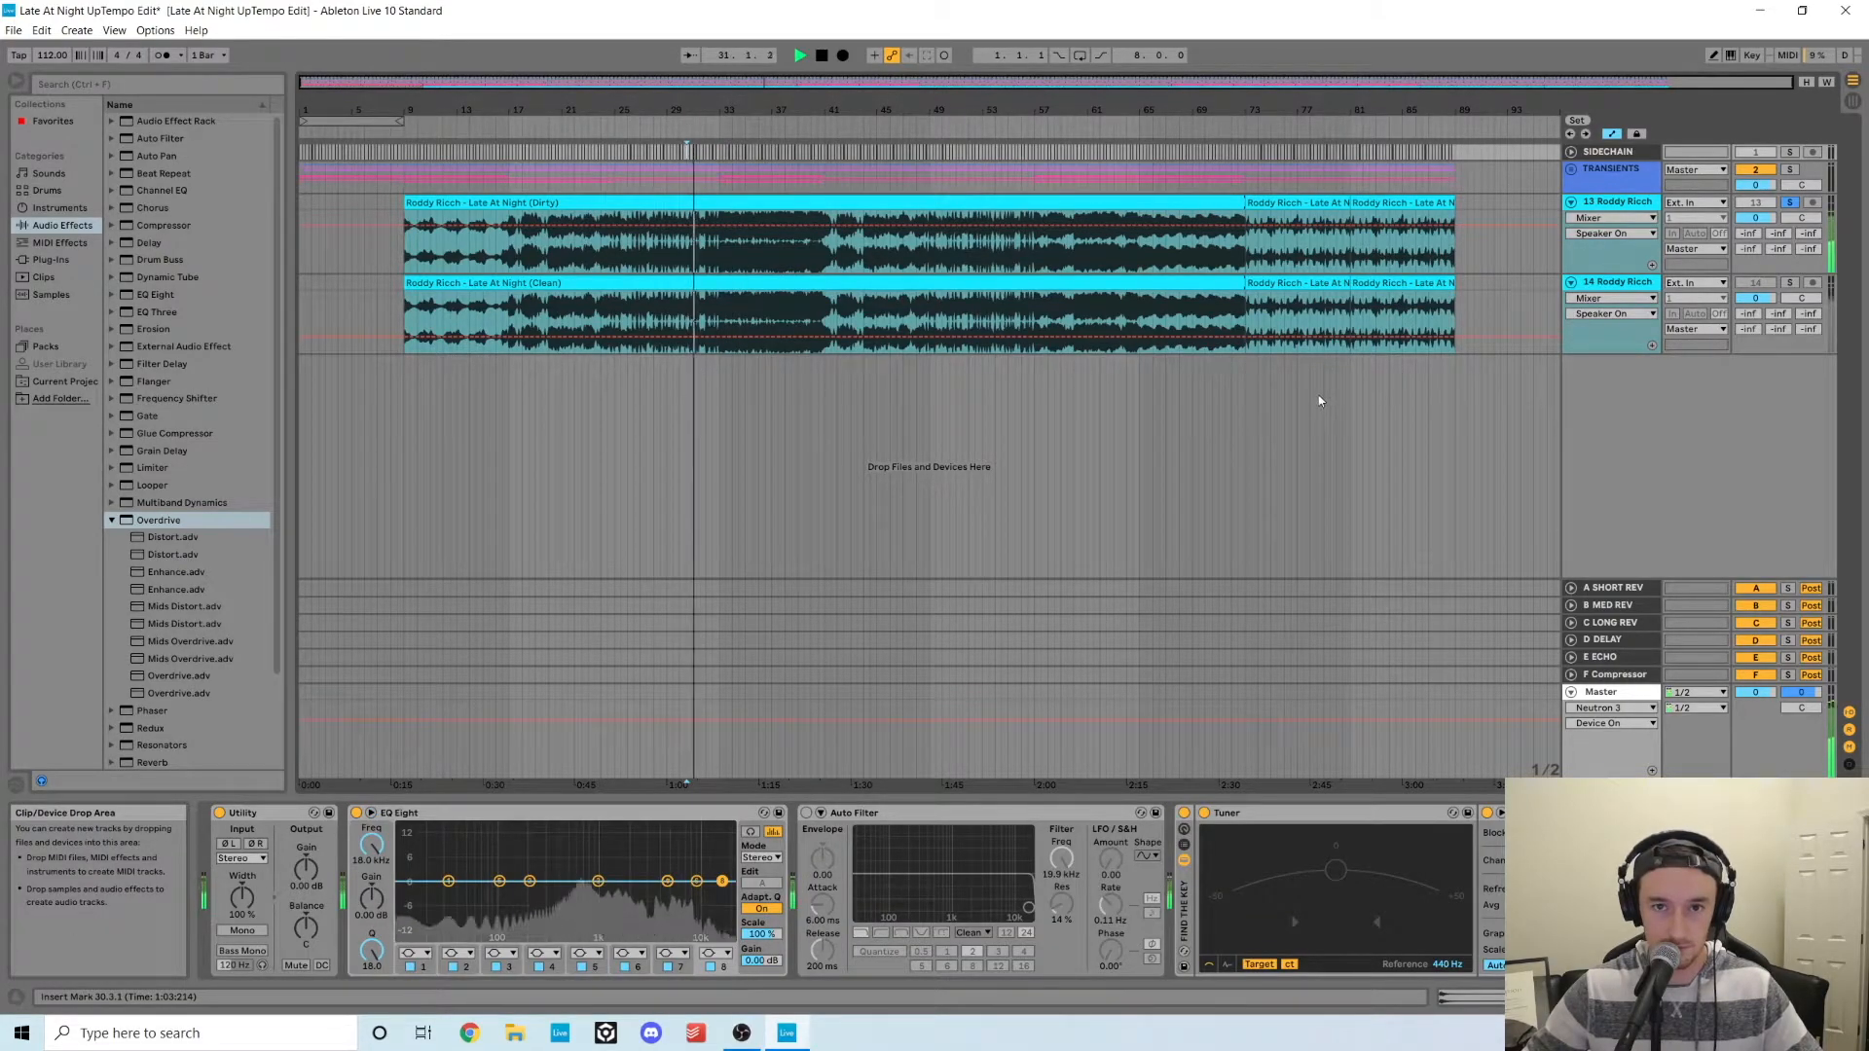
{"action": "key", "text": "space"}
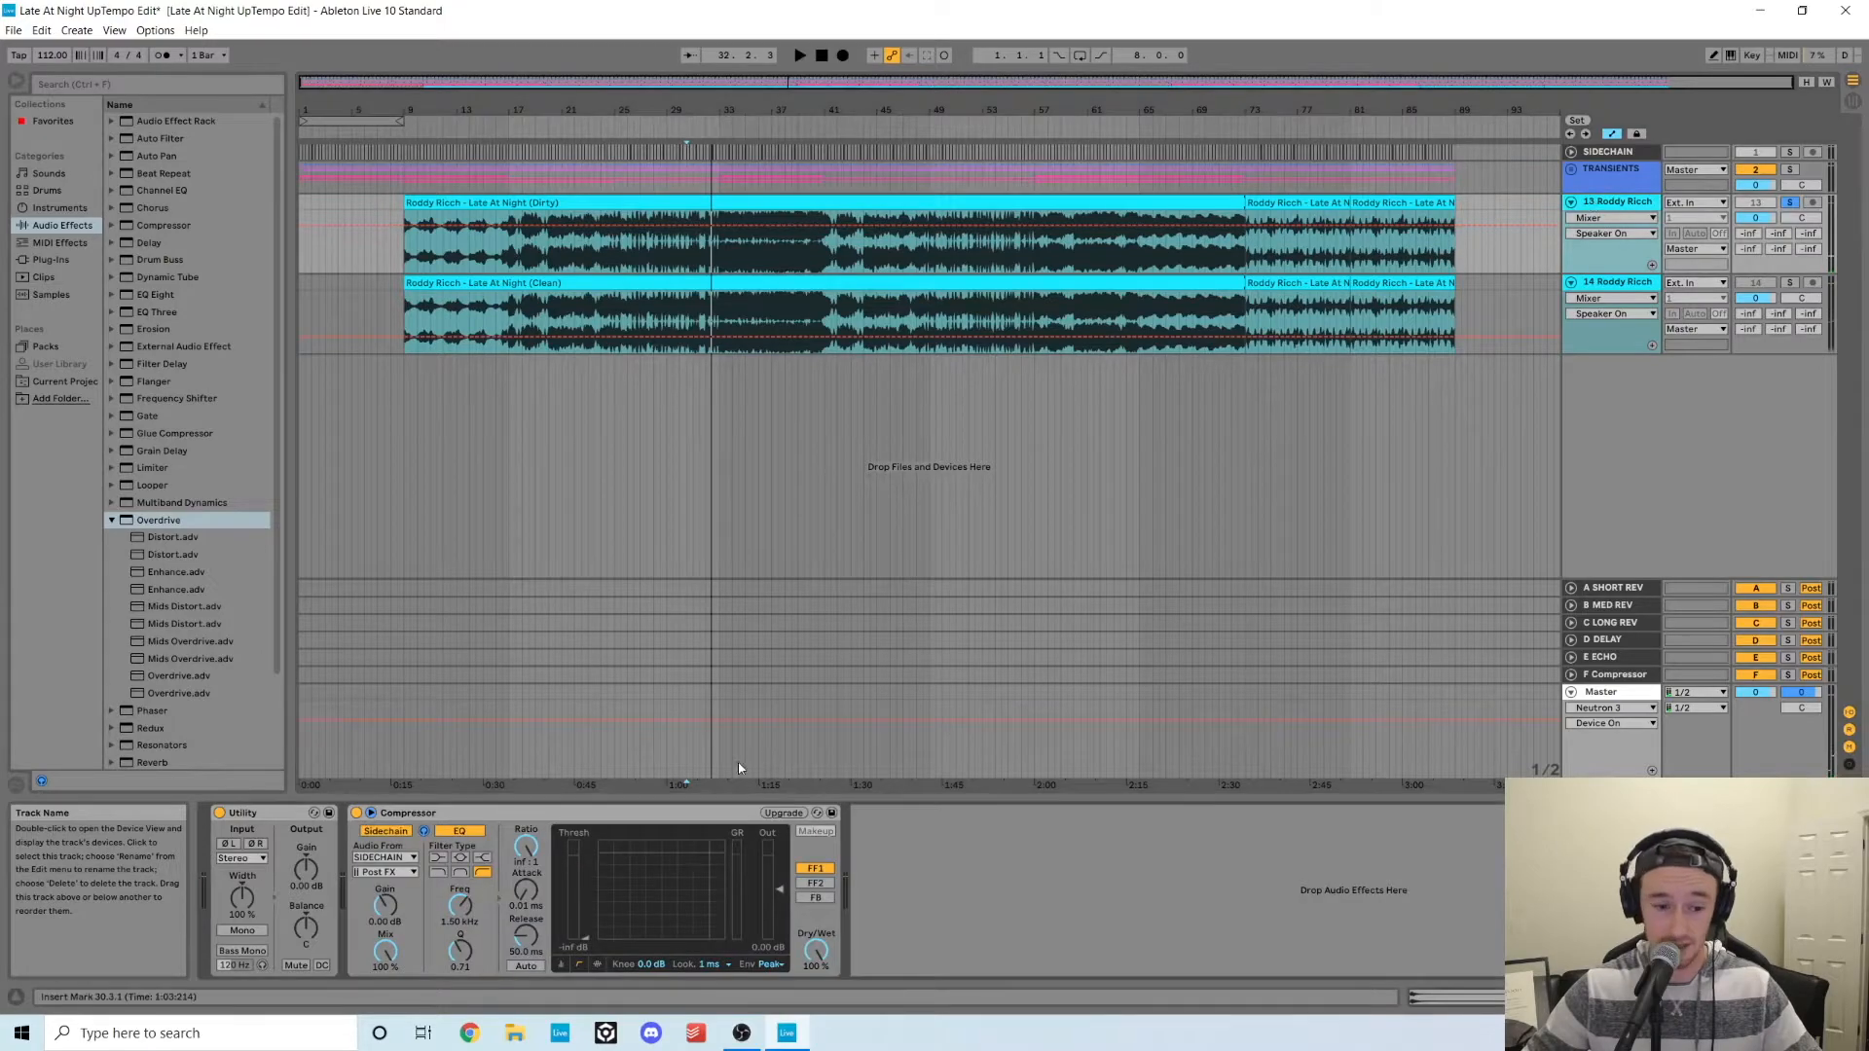
{"action": "left_click", "coordinate": [944, 896]}
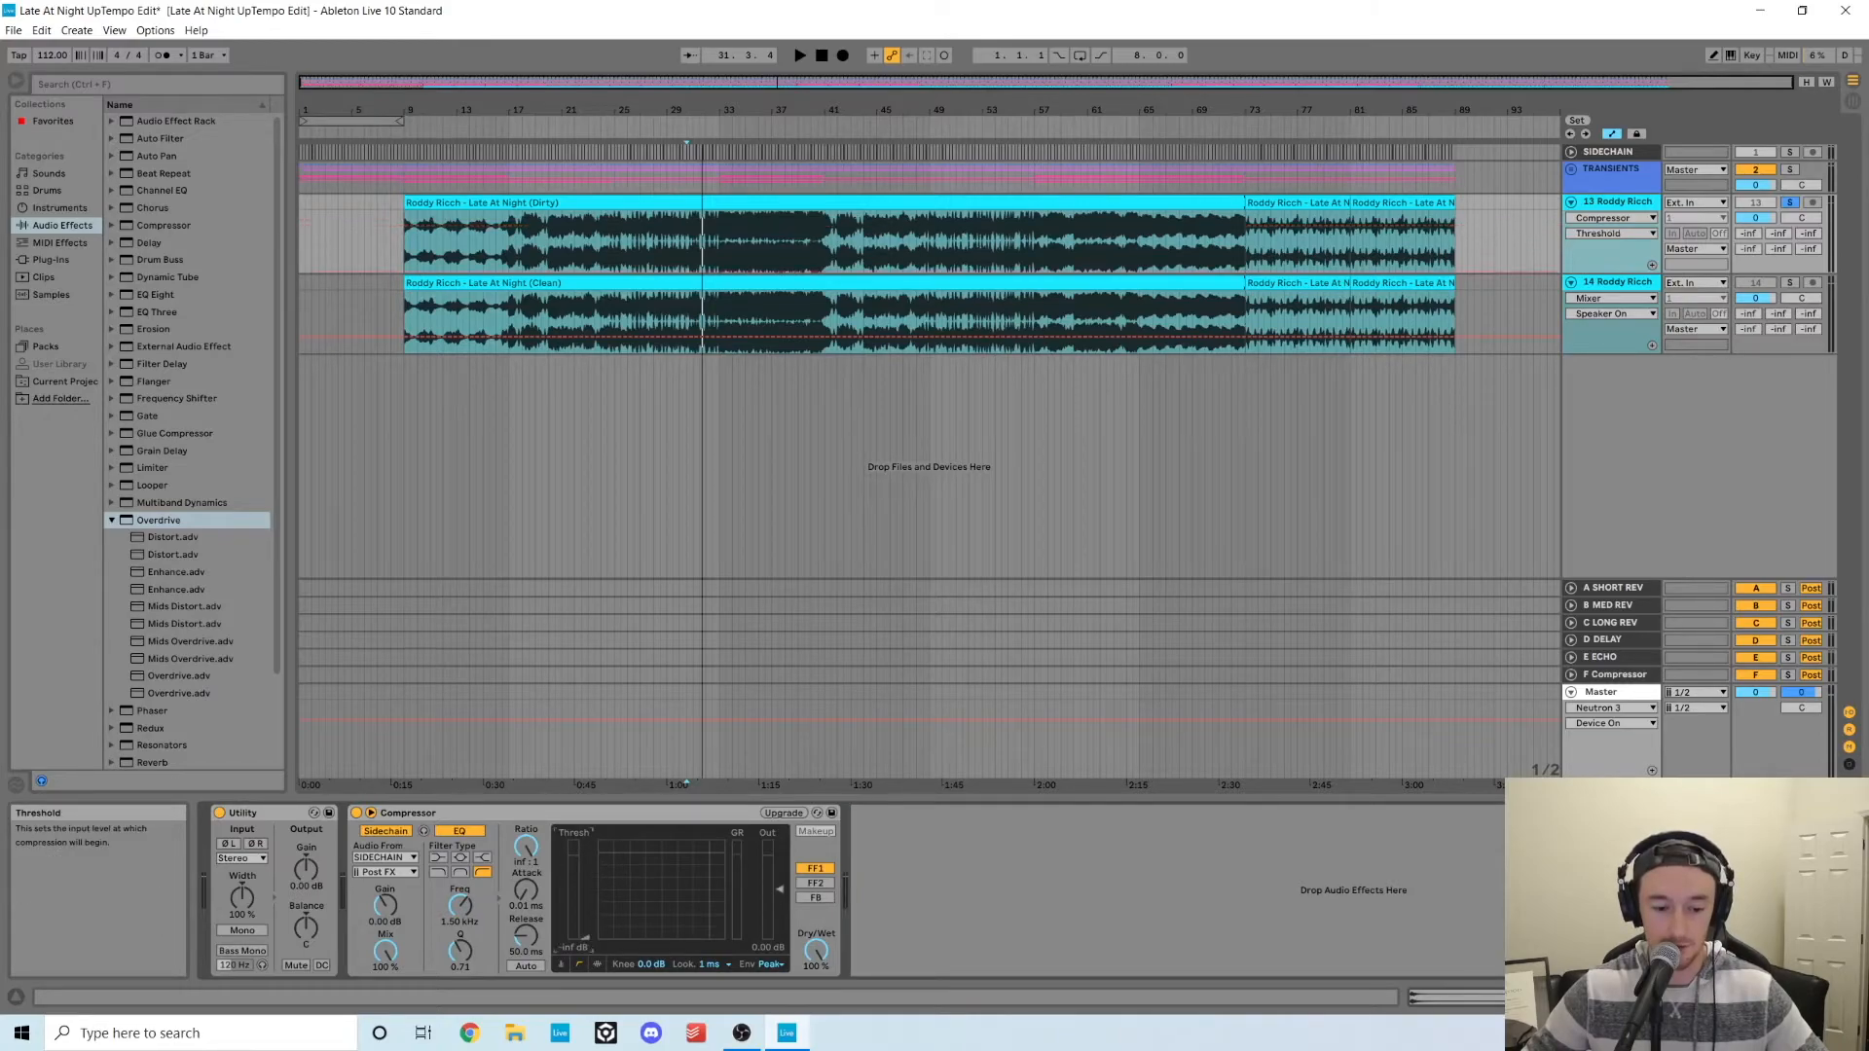
{"action": "left_click", "coordinate": [585, 861]}
{"action": "left_click_drag", "start_coordinate": [588, 856], "coordinate": [580, 938]}
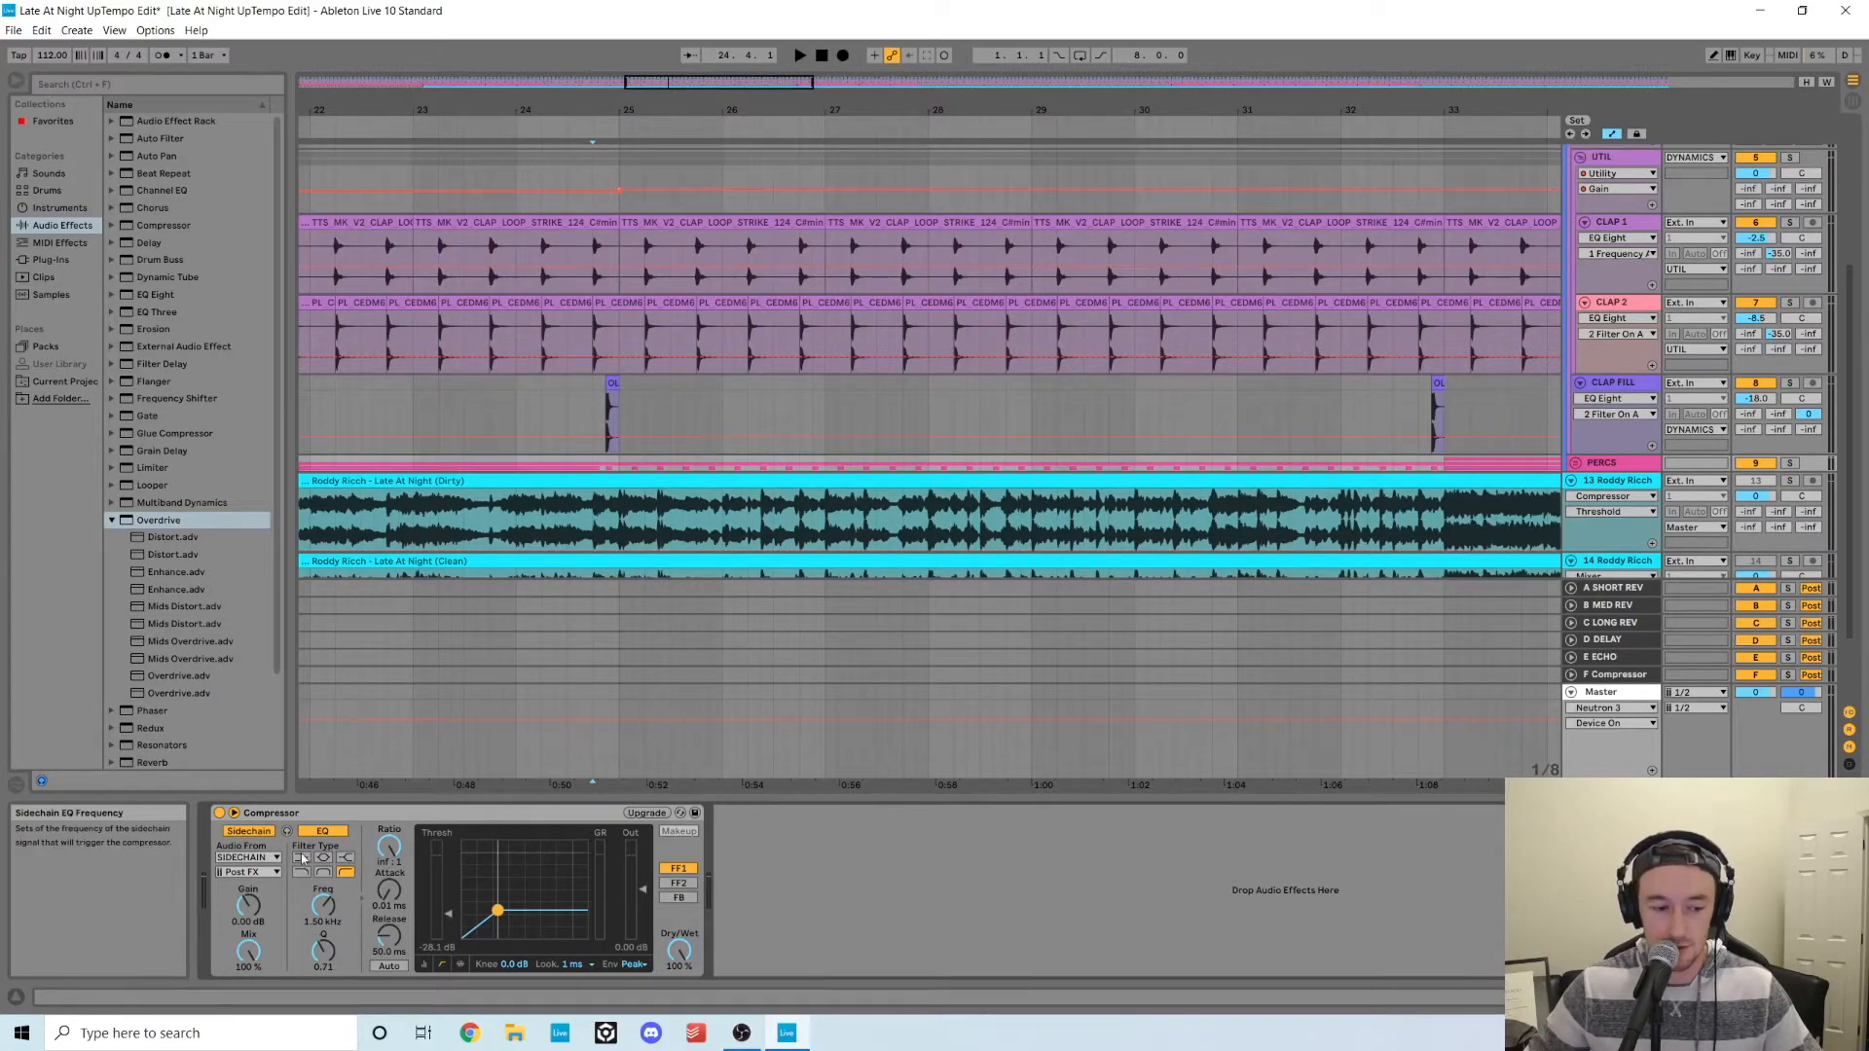
- Compare the sidechained Compressor on the PERCS group with the one on track 13
{"action": "left_click", "coordinate": [319, 816]}
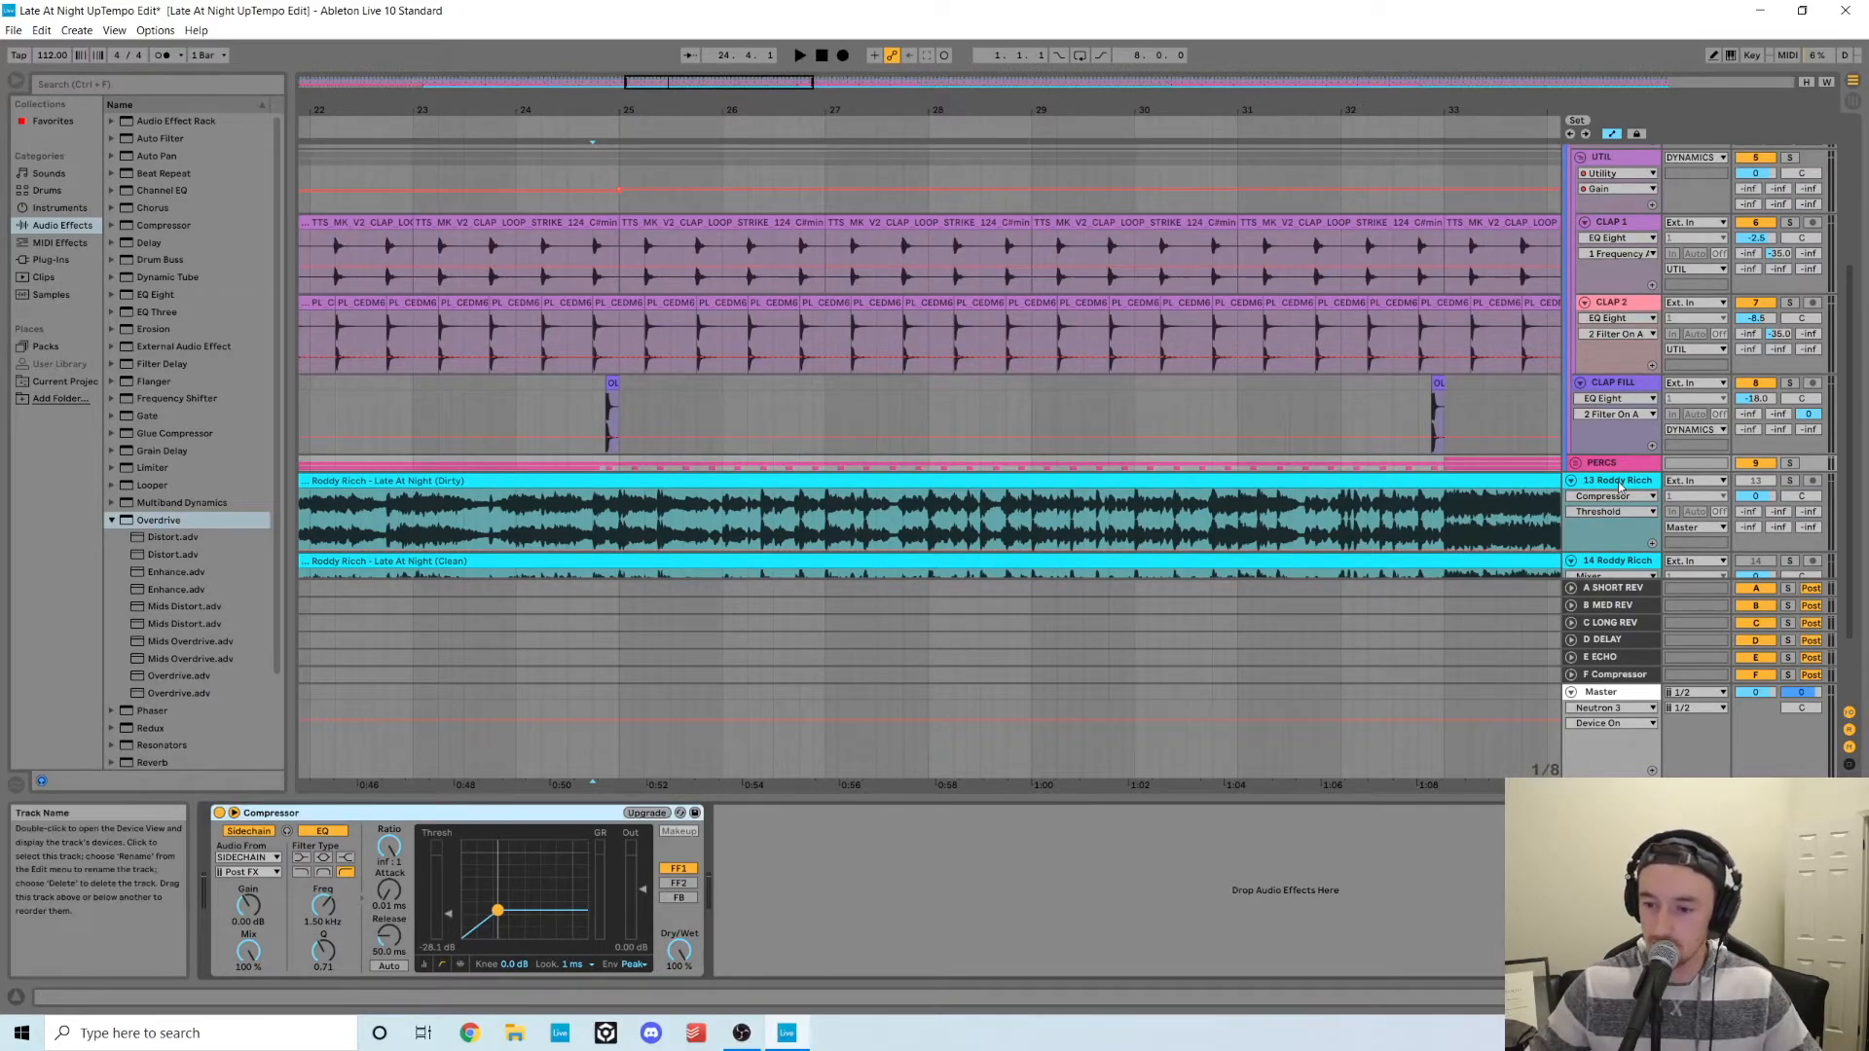
{"action": "left_click", "coordinate": [590, 516]}
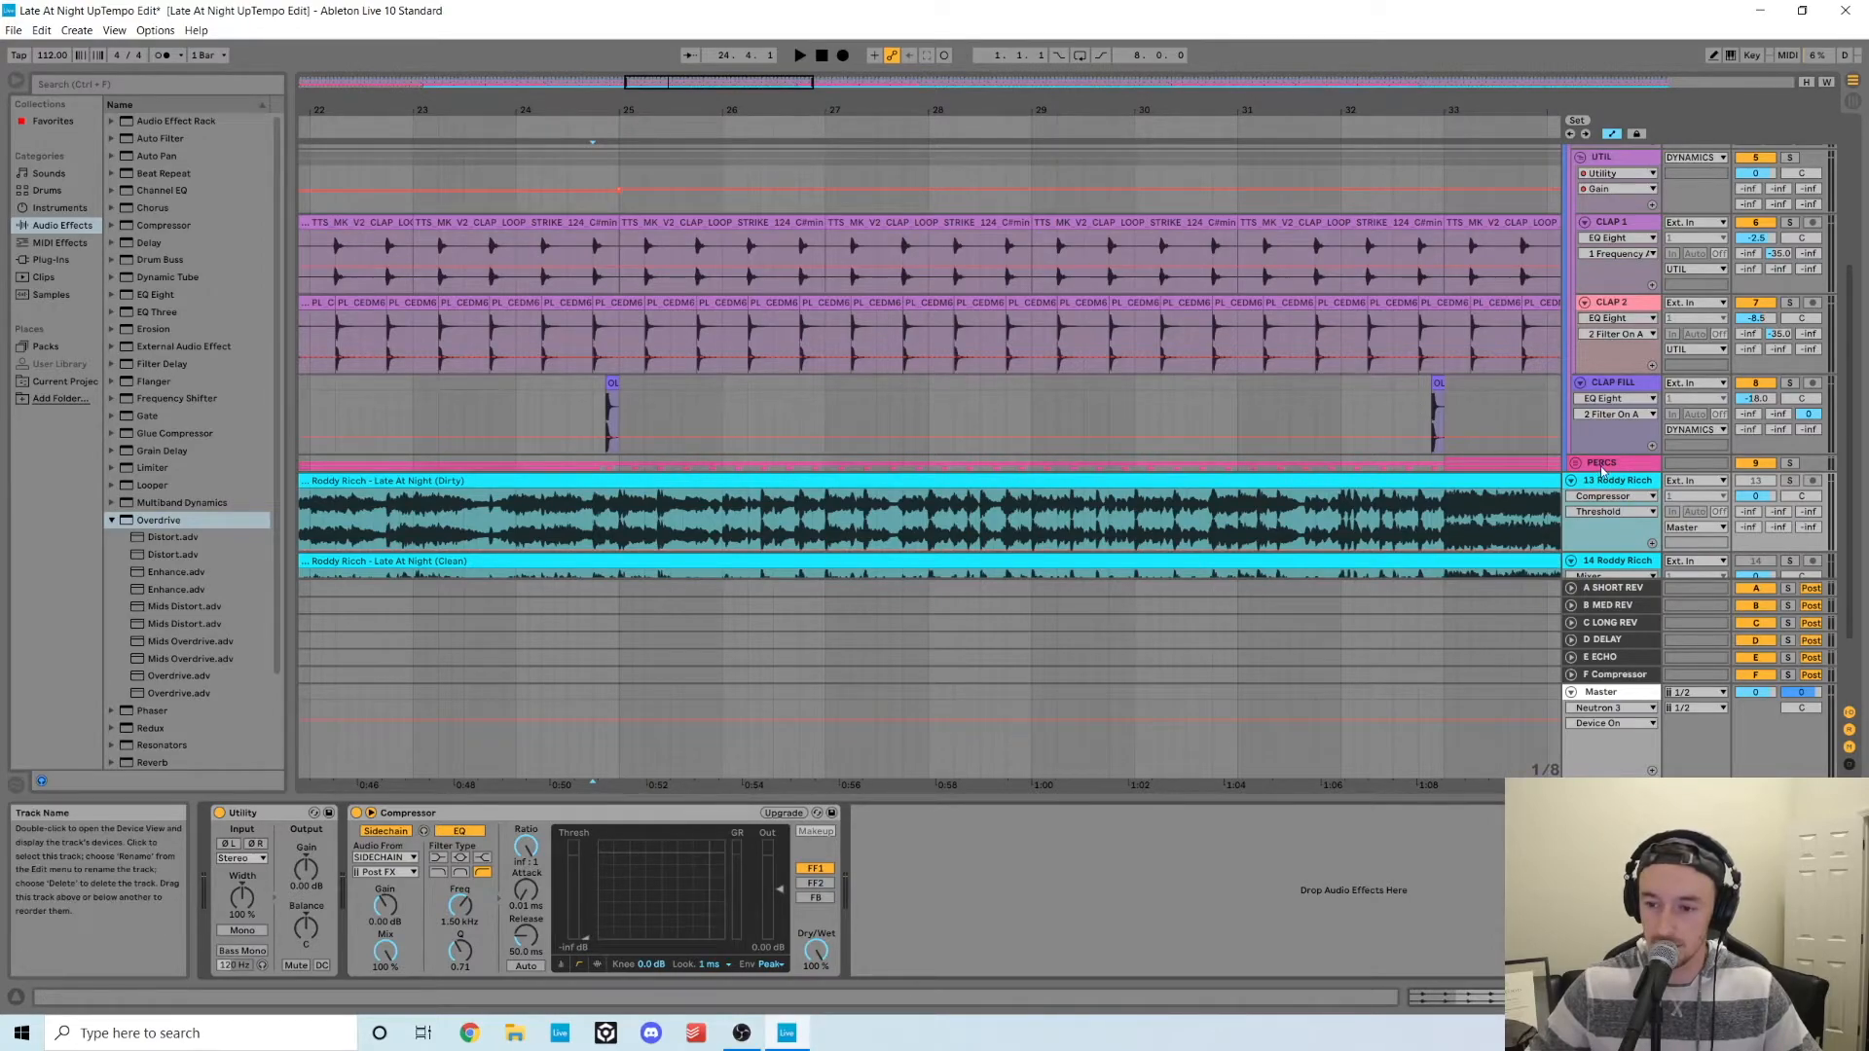
{"action": "key", "text": "Up"}
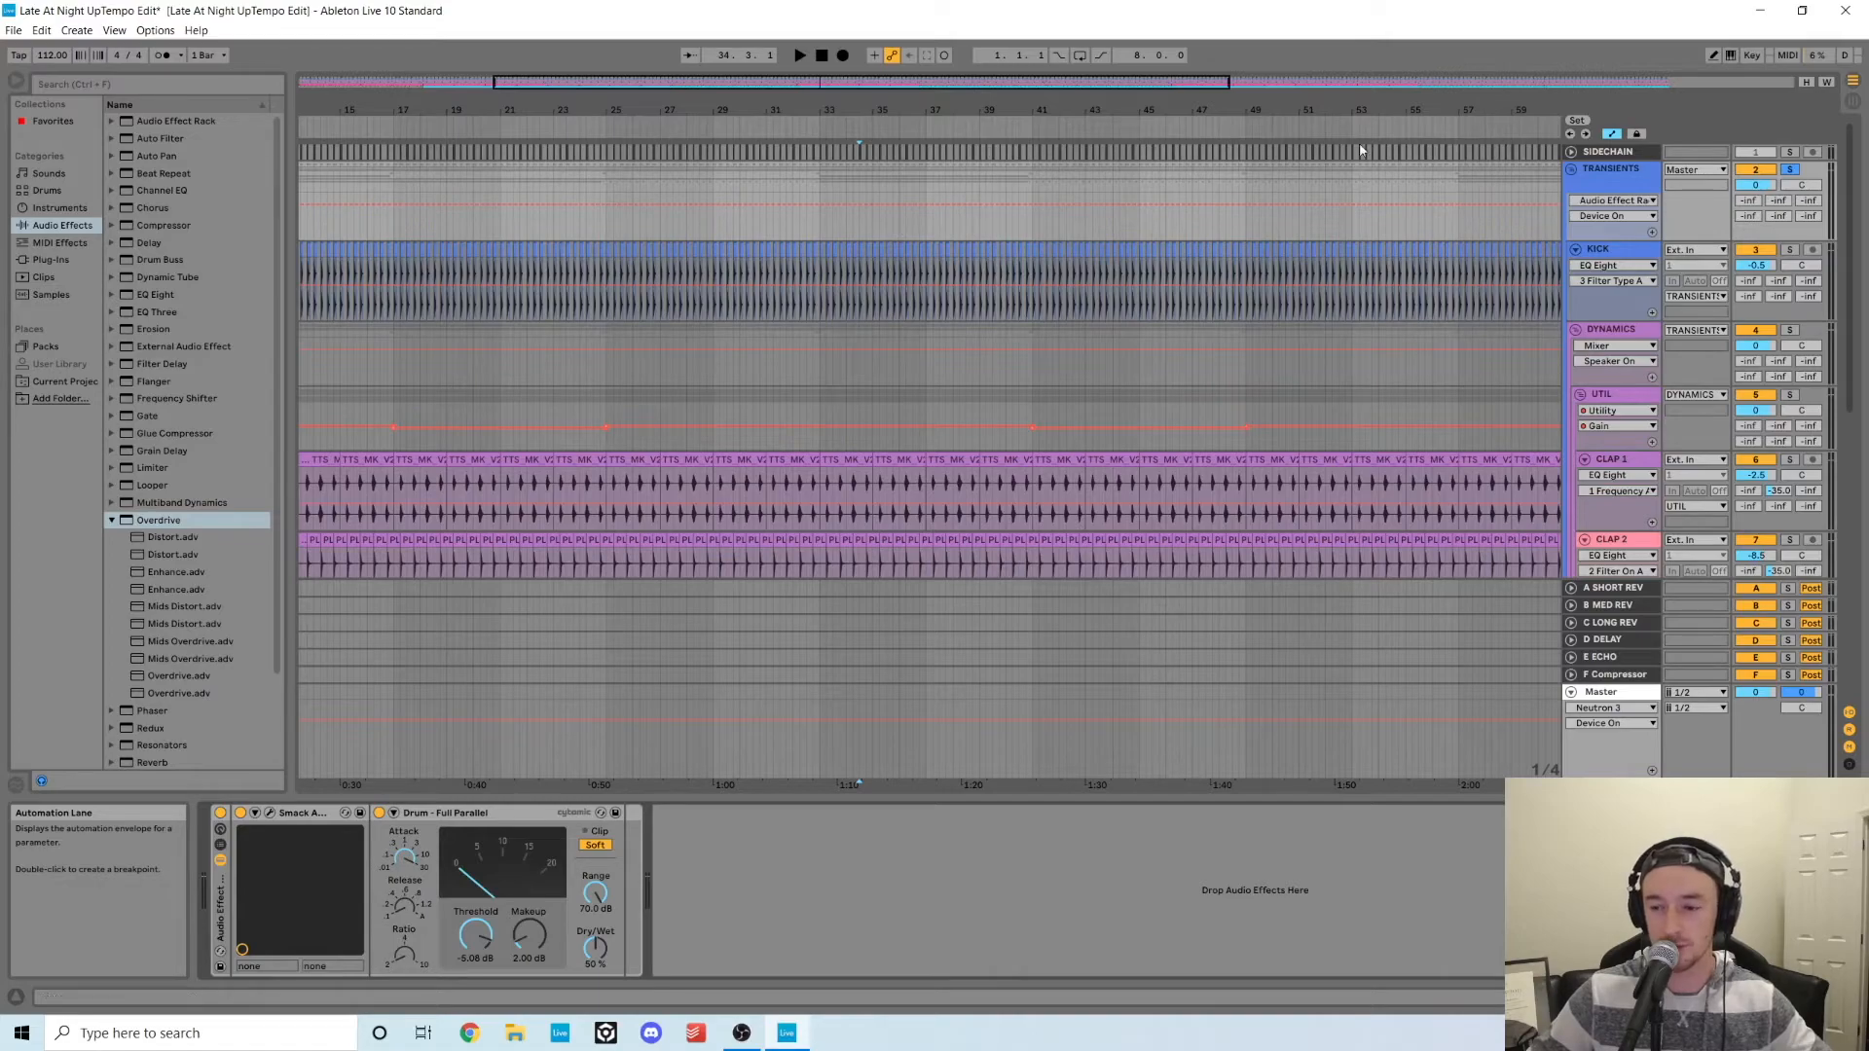
- Select the TRANSIENTS group at 46.1.1 and view its Smack Attack plug-in window before closing it
{"action": "left_click", "coordinate": [1178, 229]}
{"action": "left_click", "coordinate": [1614, 179]}
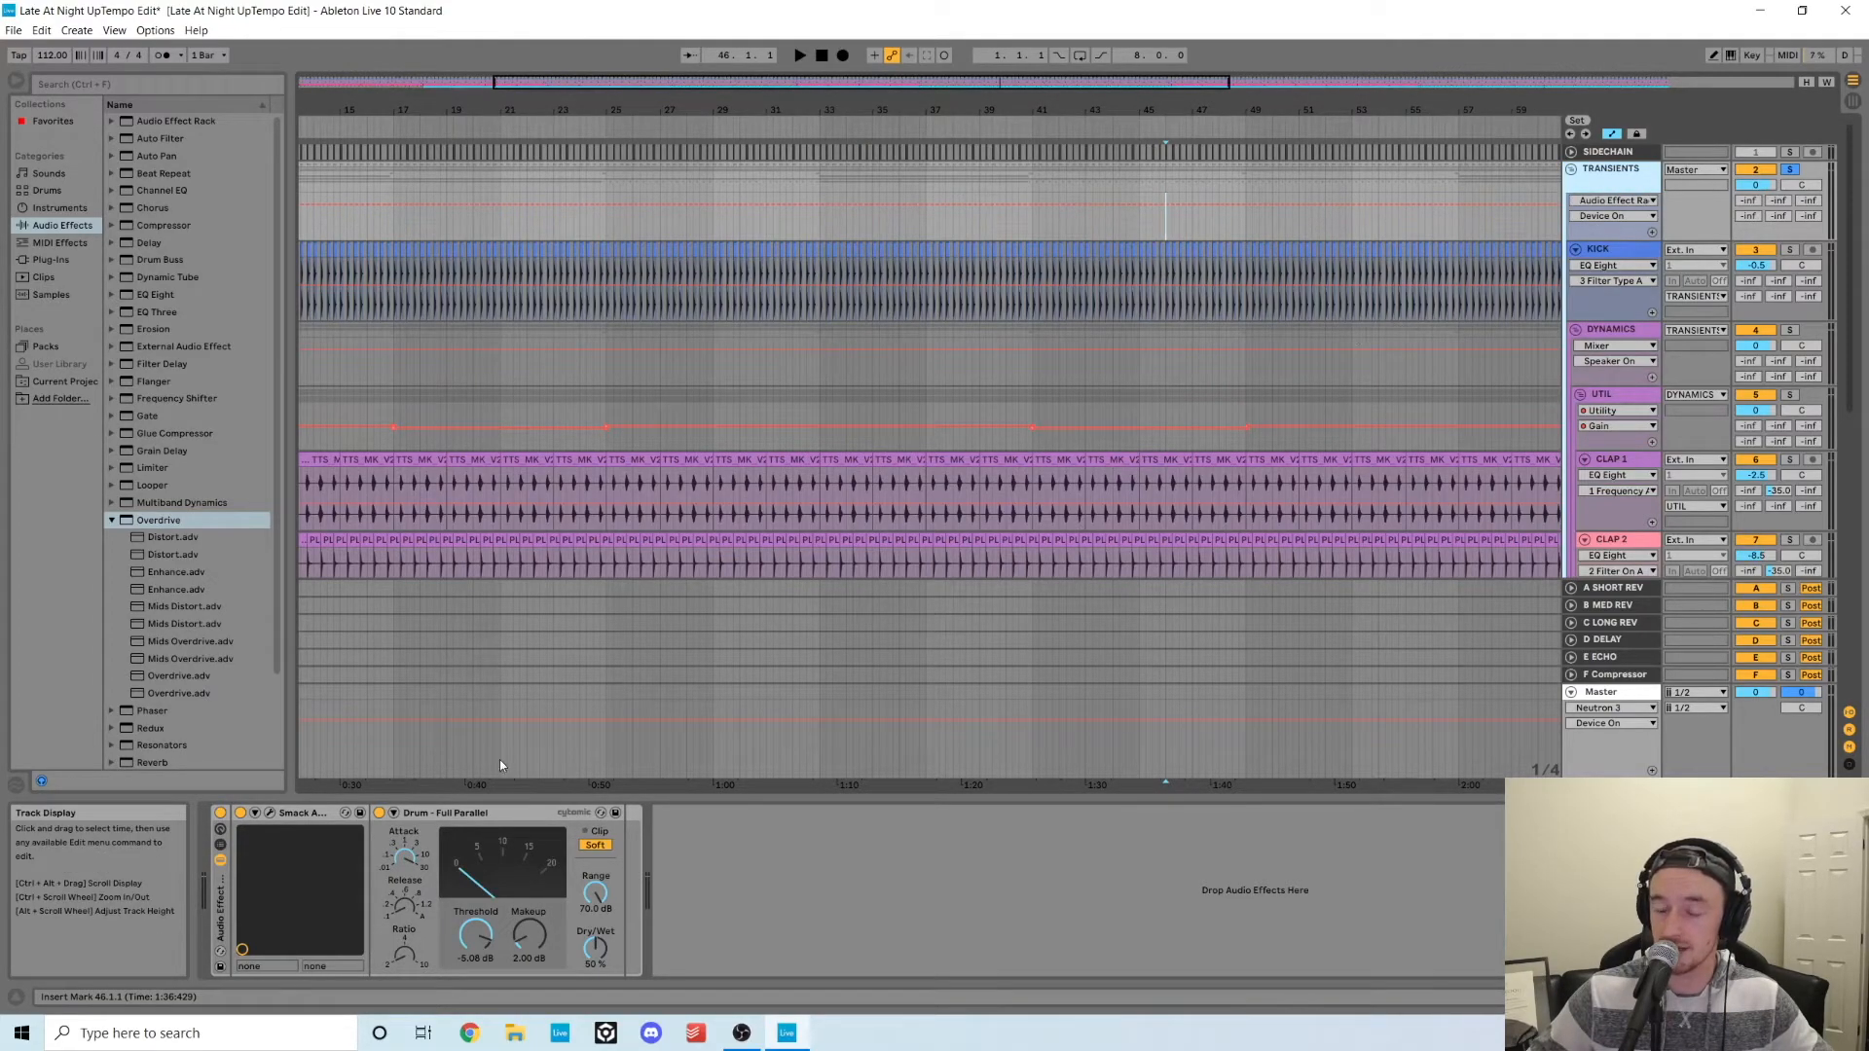
{"action": "left_click", "coordinate": [270, 813]}
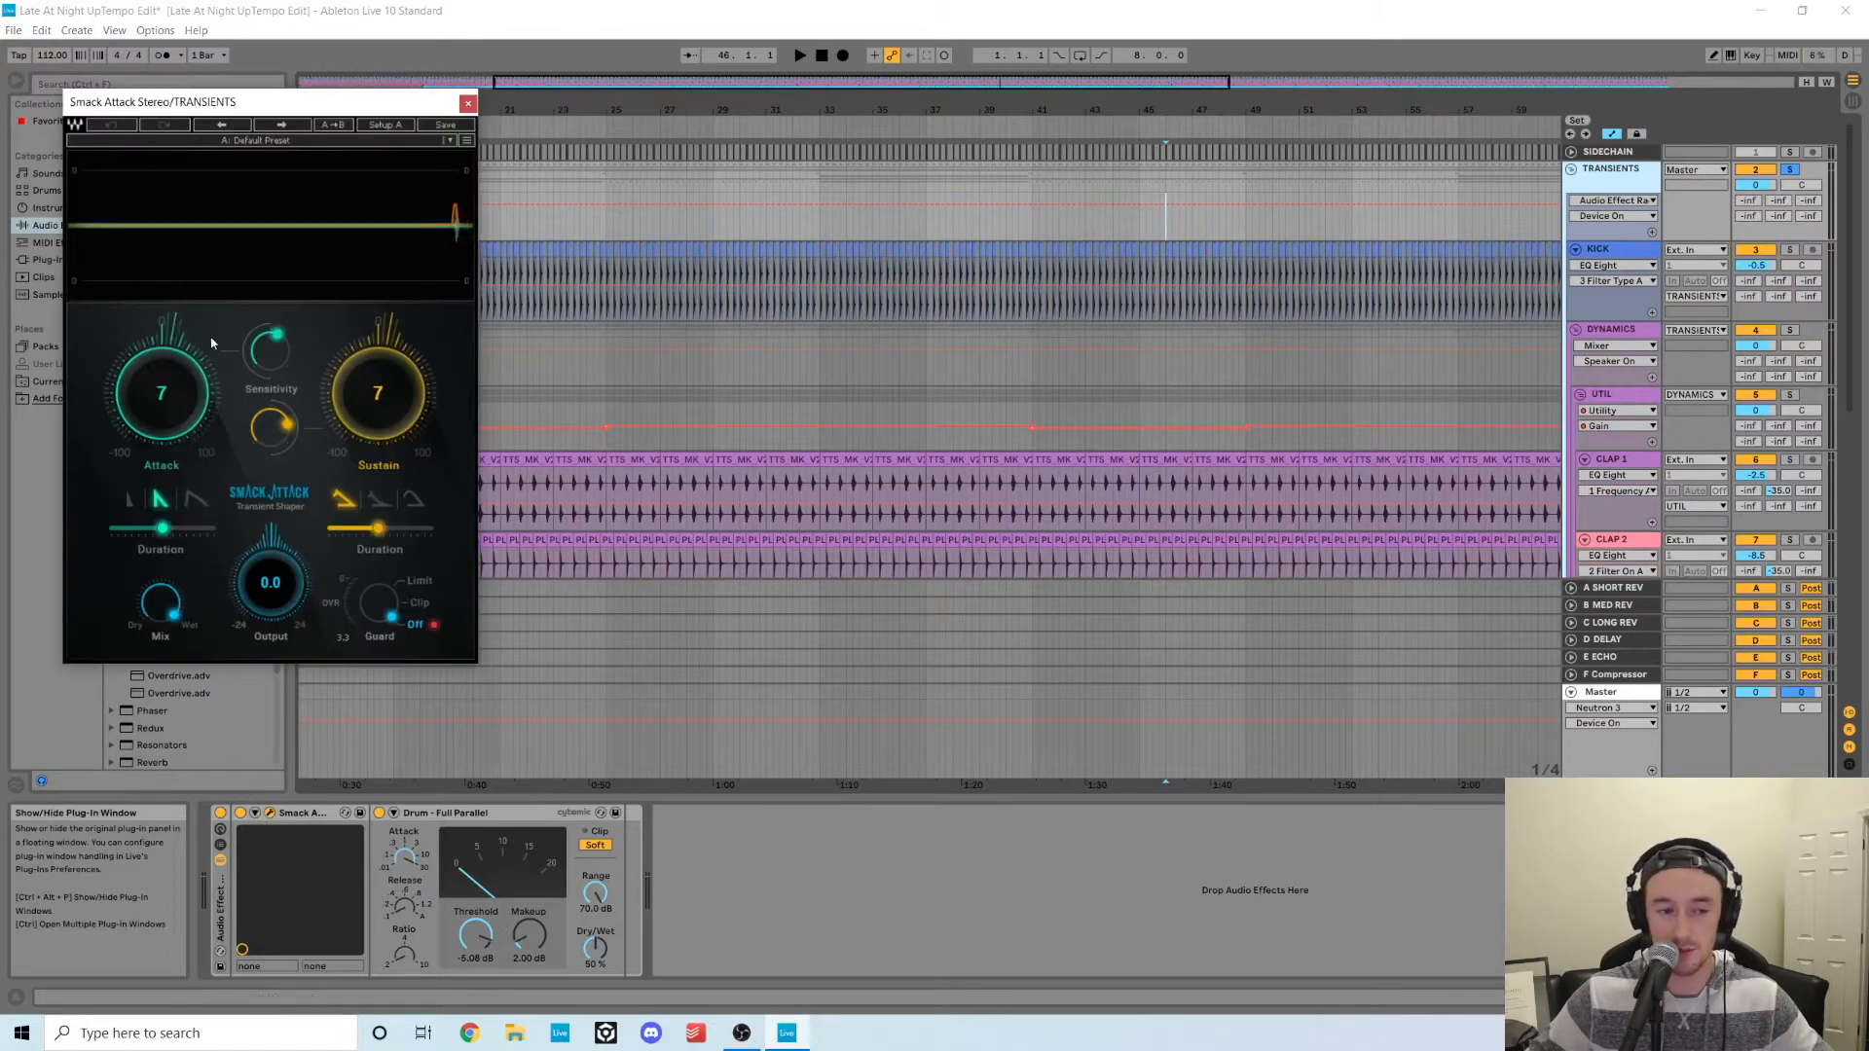
{"action": "left_click", "coordinate": [468, 103]}
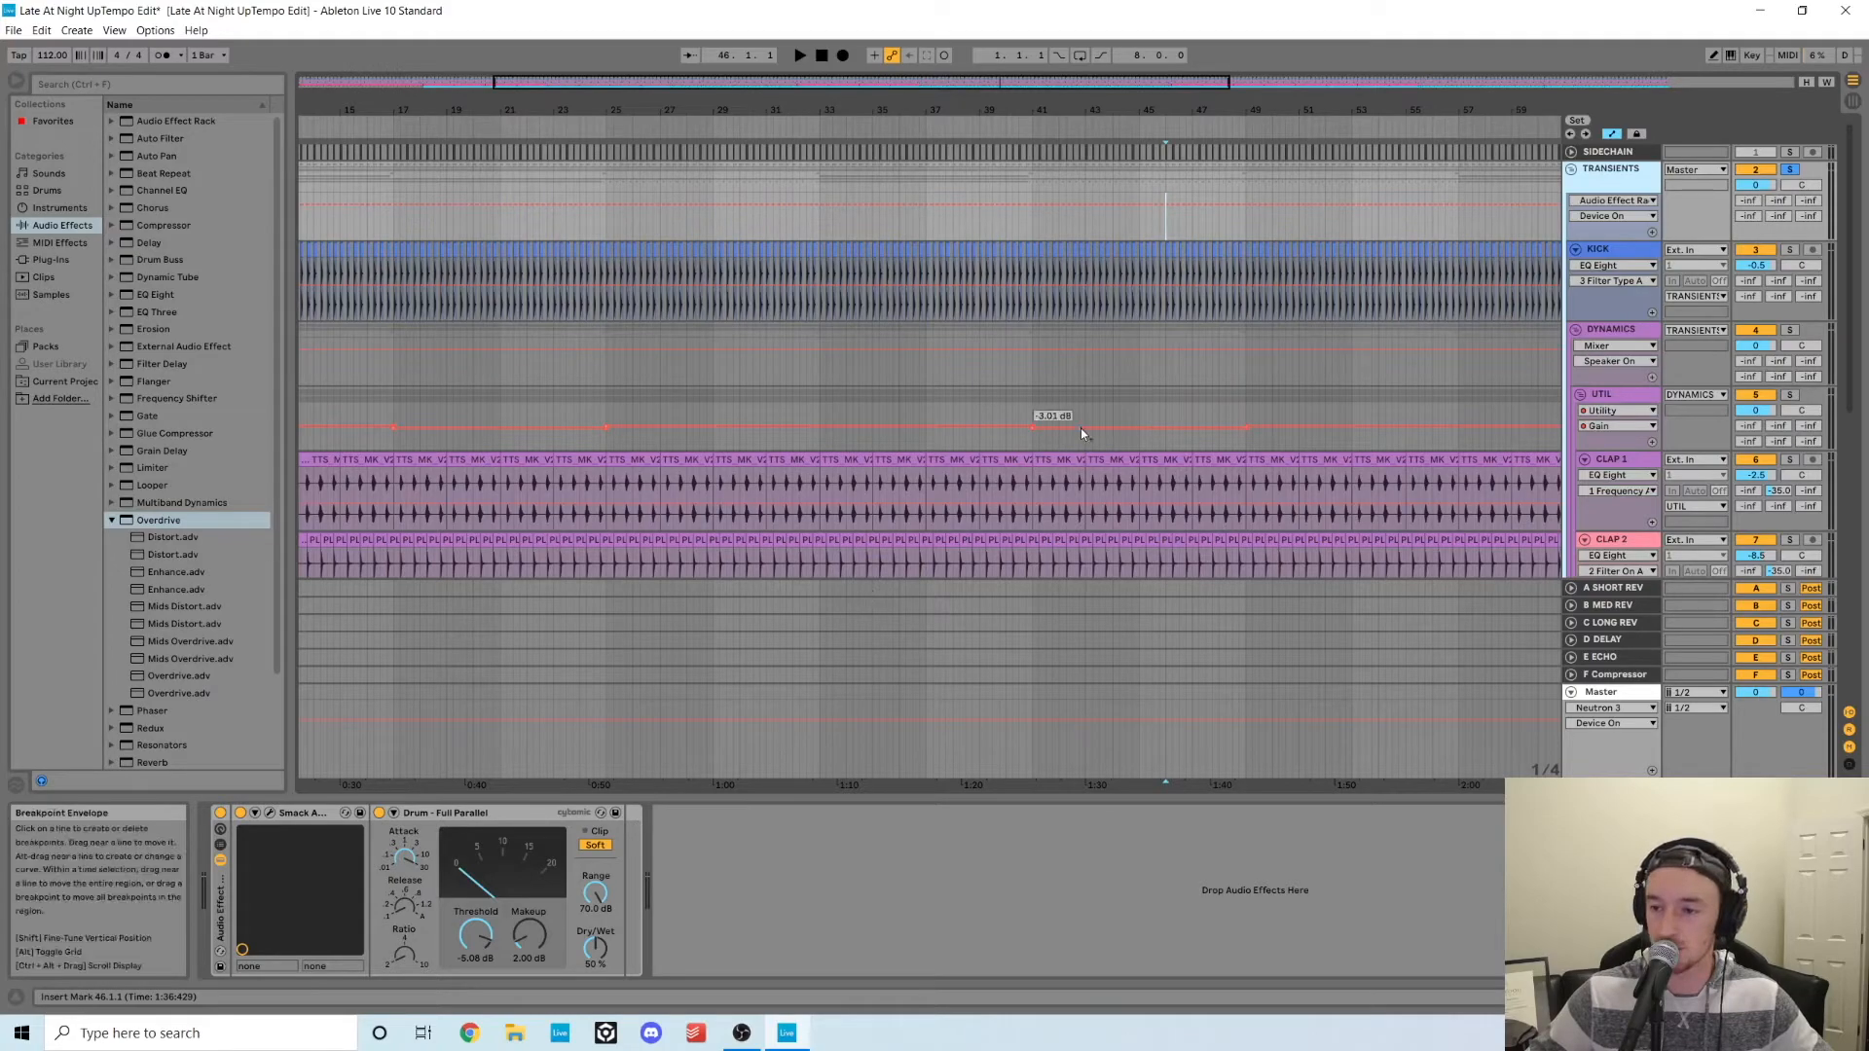
- Audition the TRANSIENTS group from 33.1.1 with Smack Attack's Attack raised to 72, stop playback and return Attack to 7
{"action": "scroll", "coordinate": [1197, 382], "scroll_direction": "down", "scroll_amount": 1}
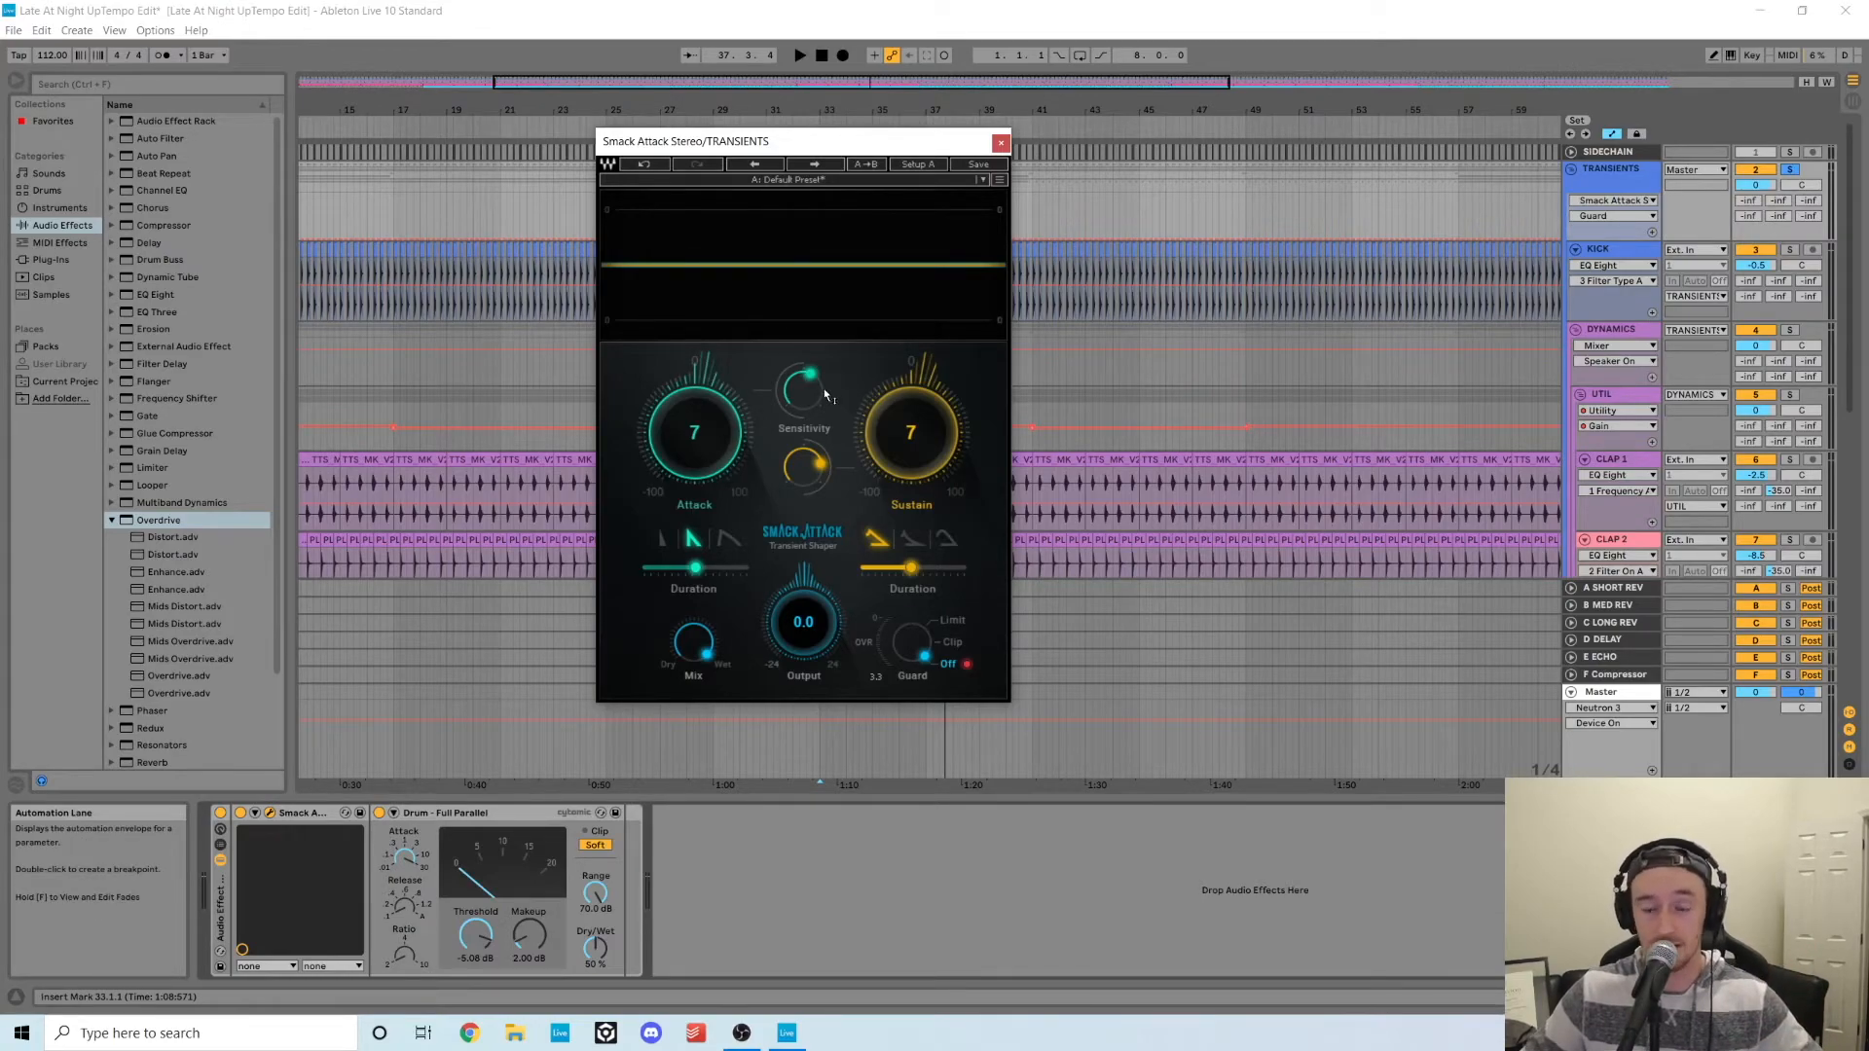
{"action": "key", "text": "space"}
{"action": "left_click_drag", "start_coordinate": [707, 451], "coordinate": [707, 407]}
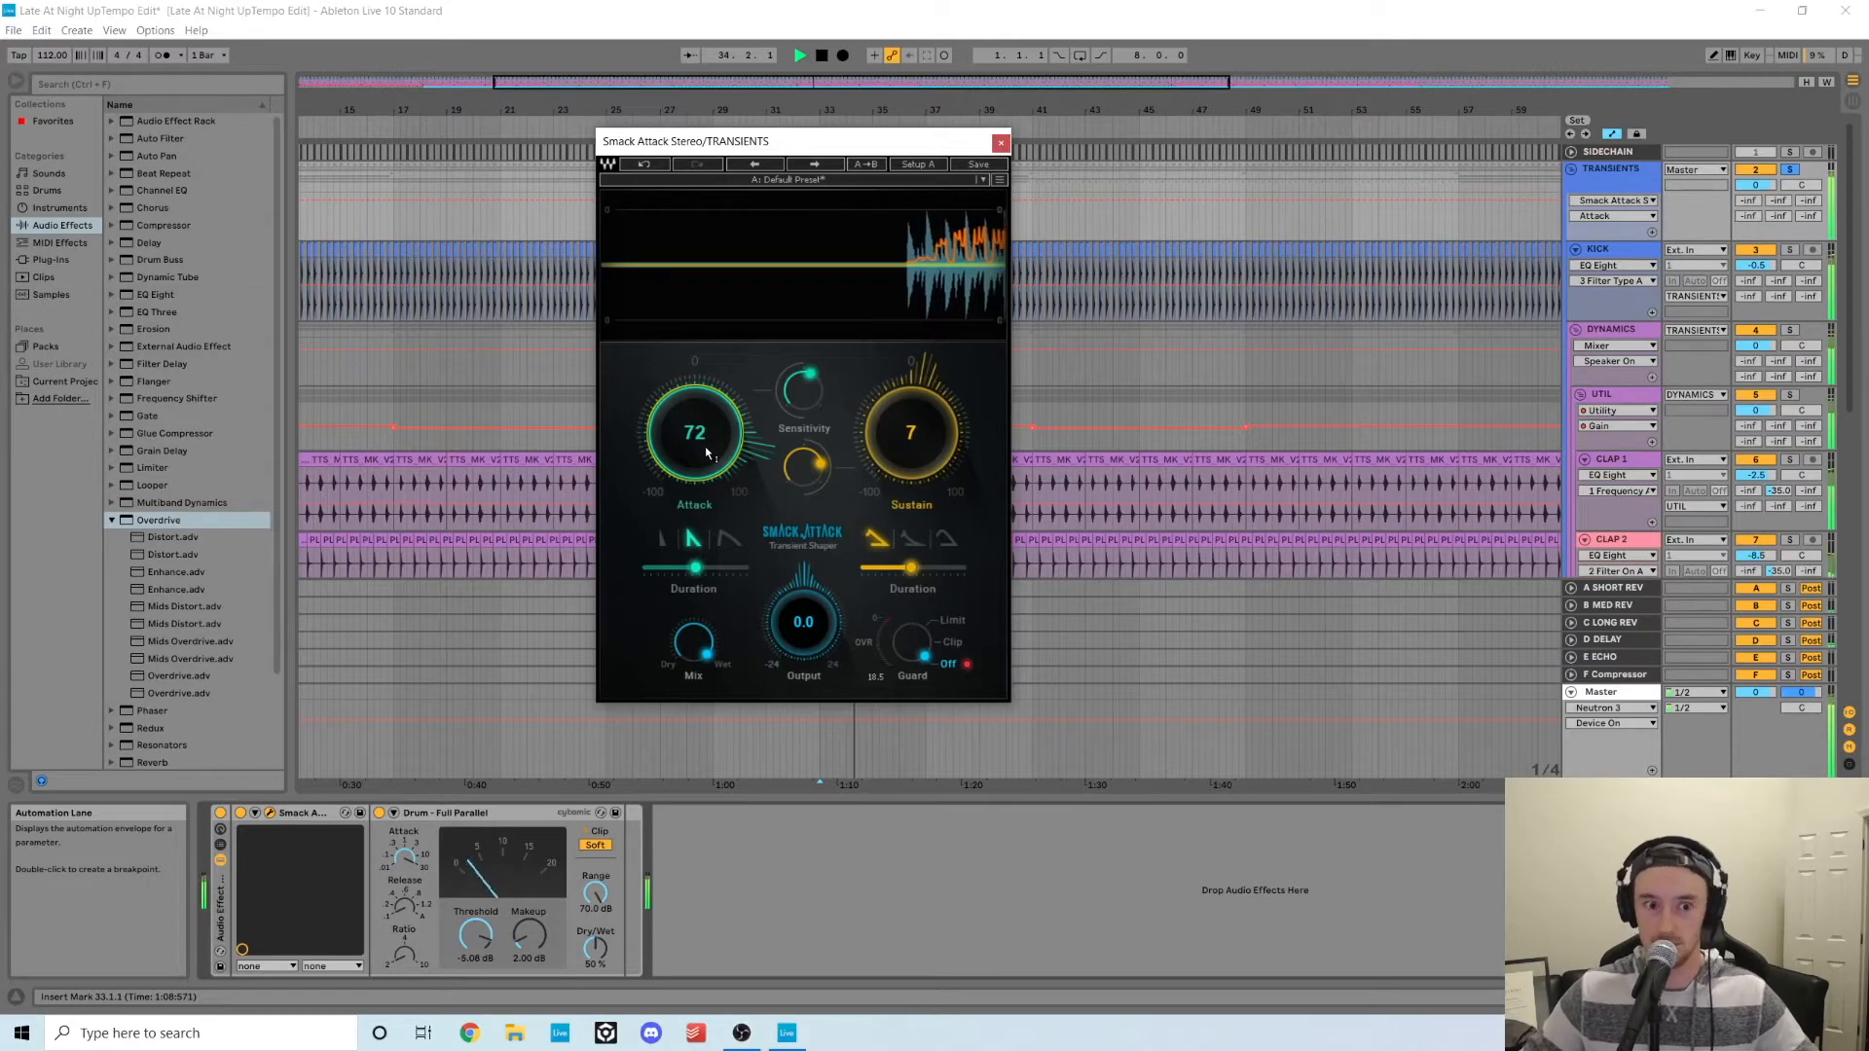
{"action": "key", "text": "space"}
{"action": "left_click_drag", "start_coordinate": [708, 454], "coordinate": [708, 506]}
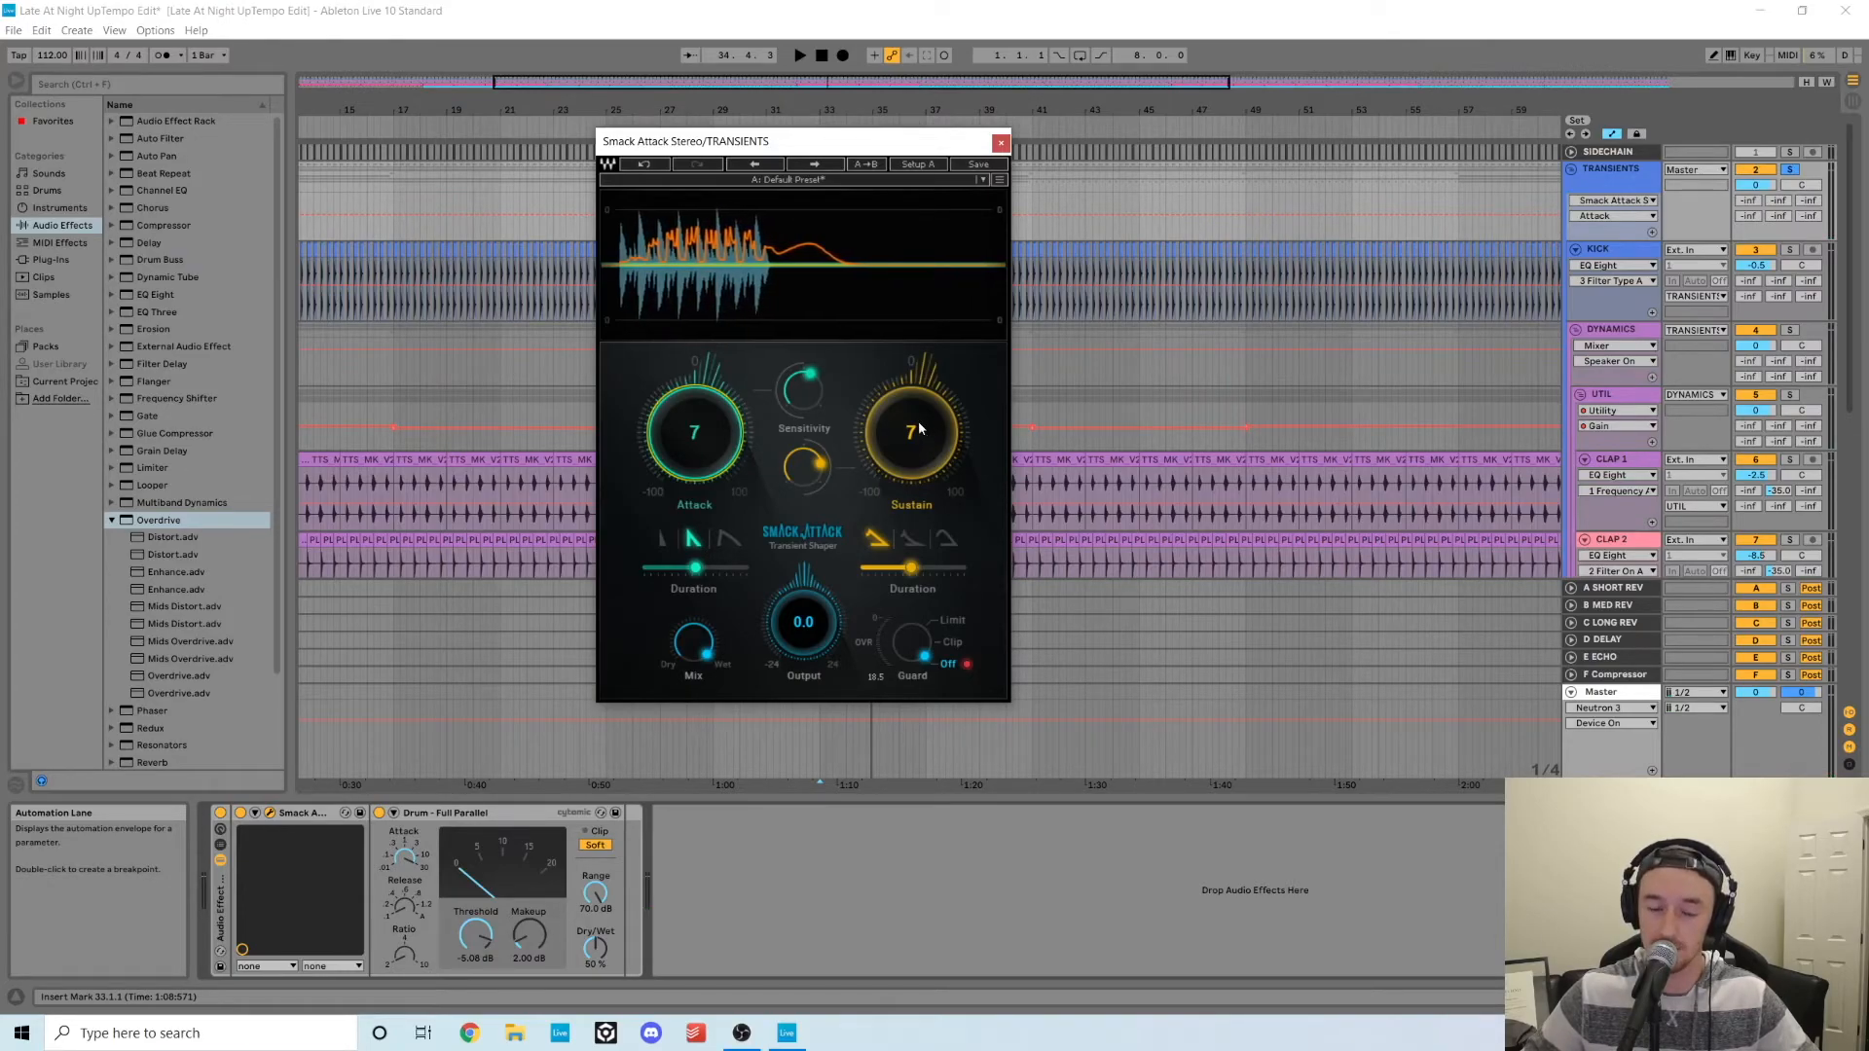
- Audition the TRANSIENTS group with Smack Attack's Sustain raised to 100, stop playback and hide the plug-in window
{"action": "left_click_drag", "start_coordinate": [920, 428], "coordinate": [920, 331]}
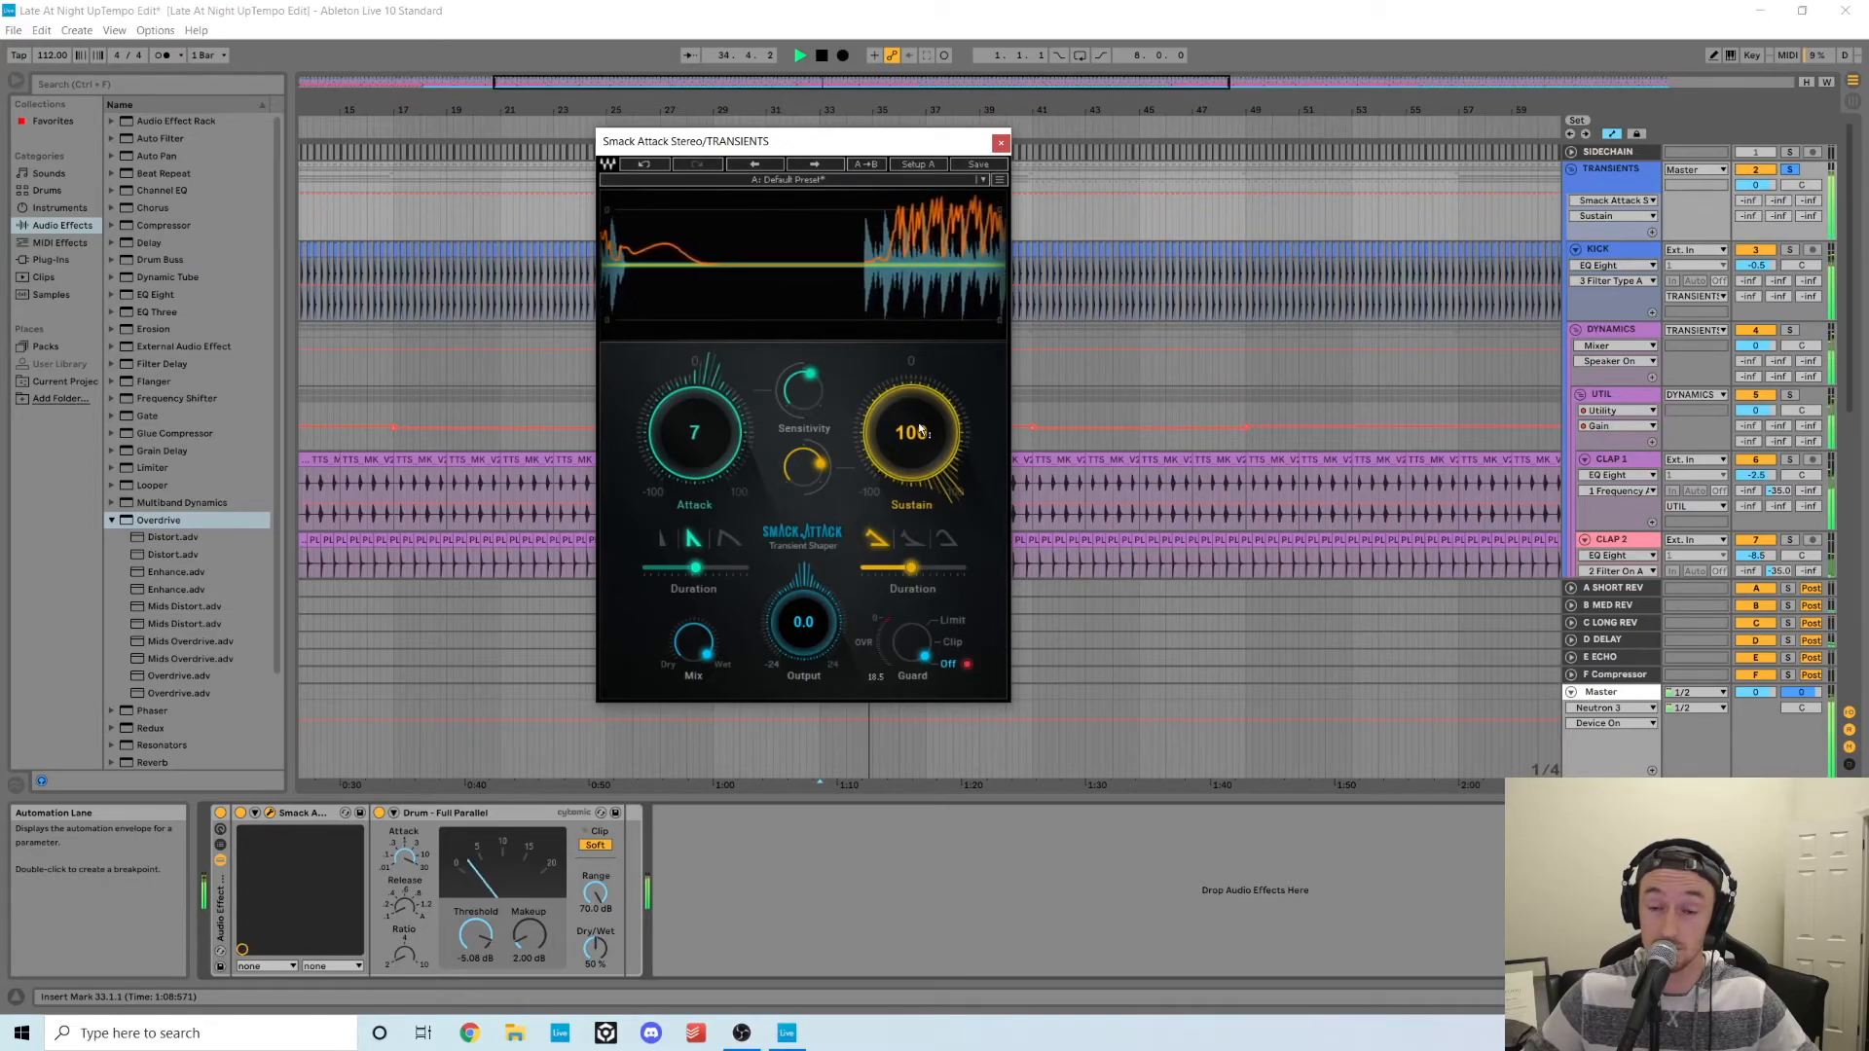
{"action": "key", "text": "space"}
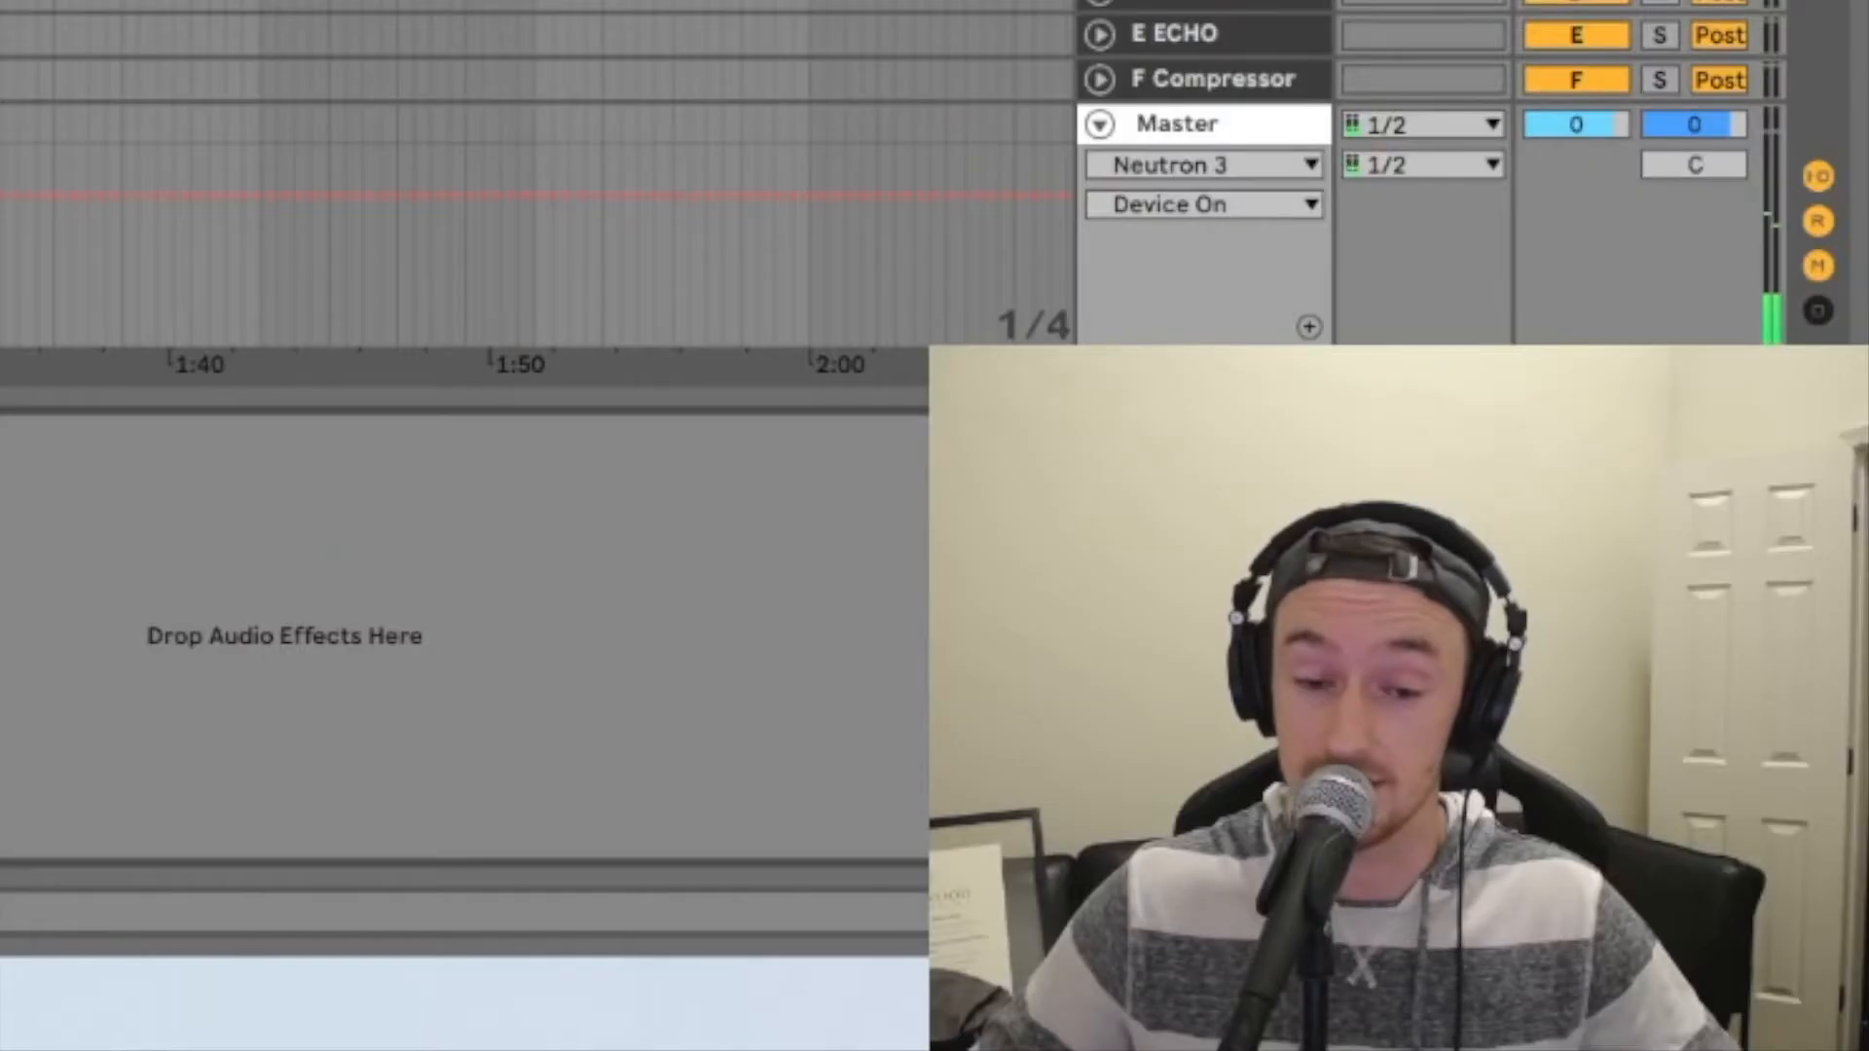
{"action": "left_click", "coordinate": [270, 813]}
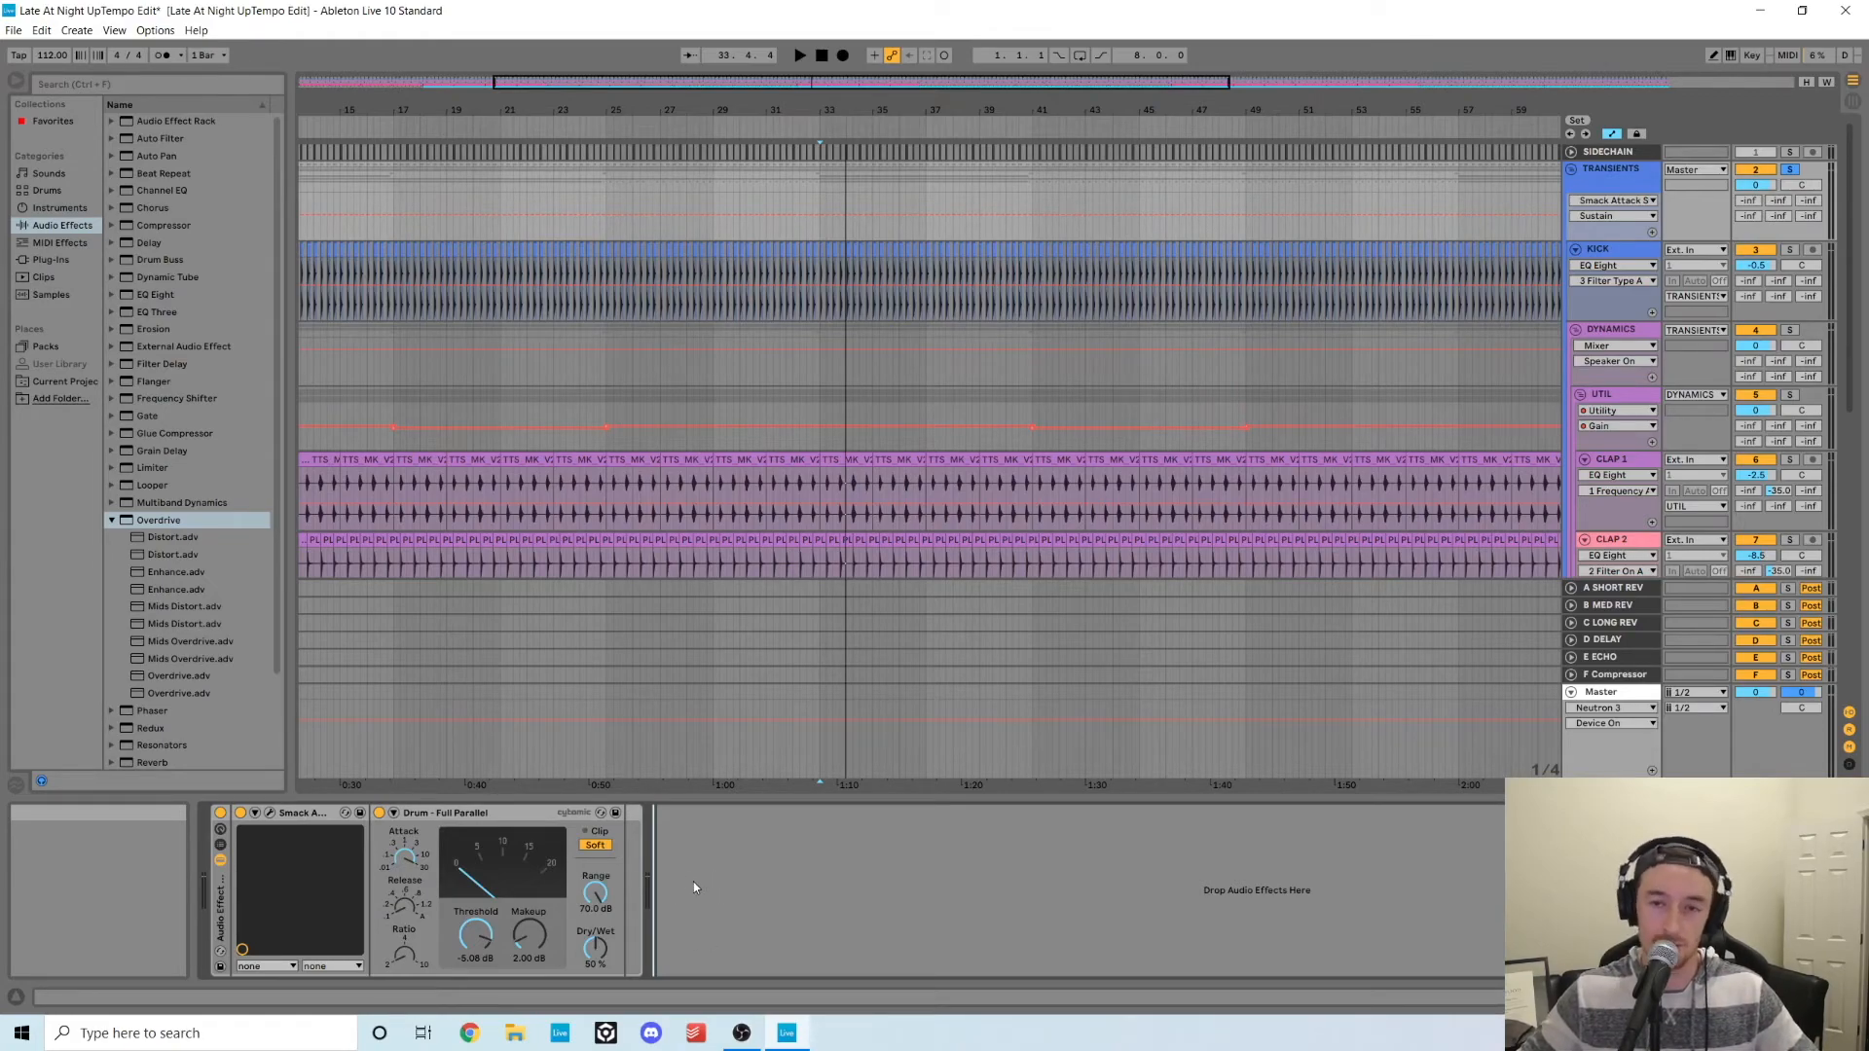
- Play the TRANSIENTS group from 32.4.1 and switch its Audio Effect Rack off and back on to compare the sound
{"action": "left_click", "coordinate": [524, 852]}
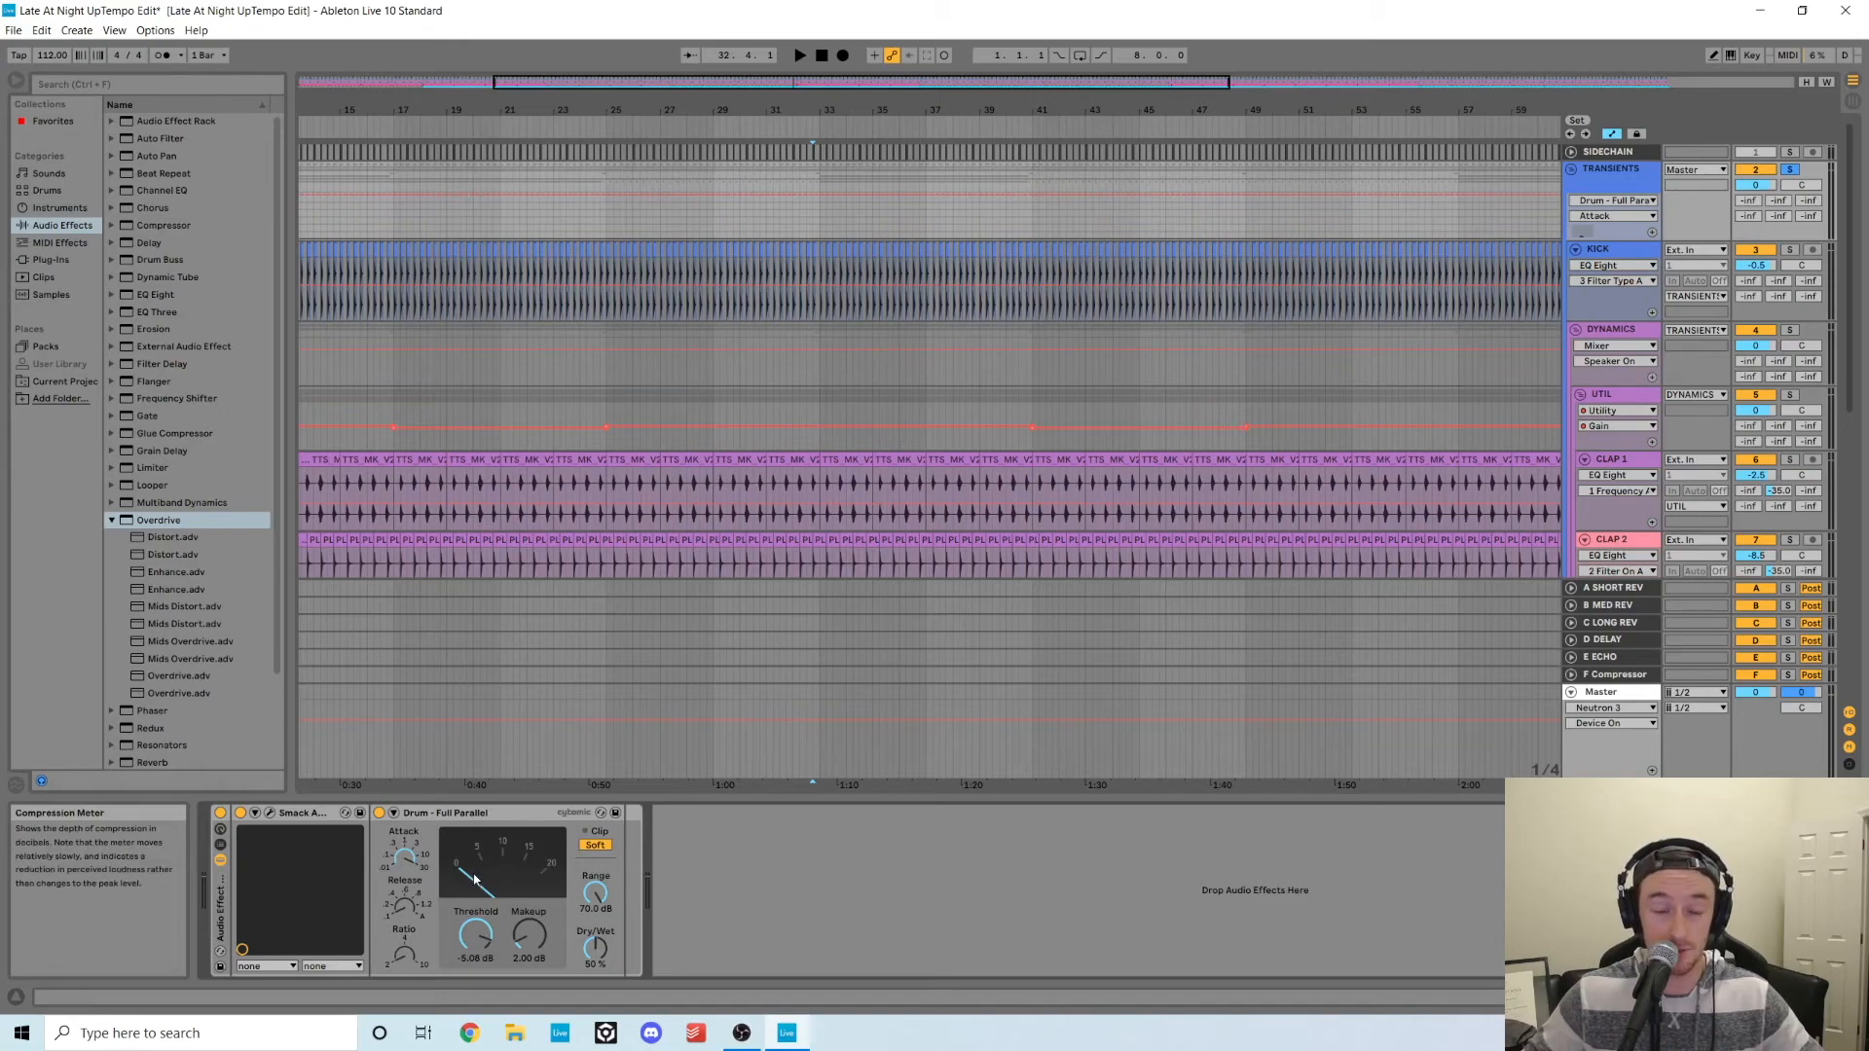
{"action": "key", "text": "space"}
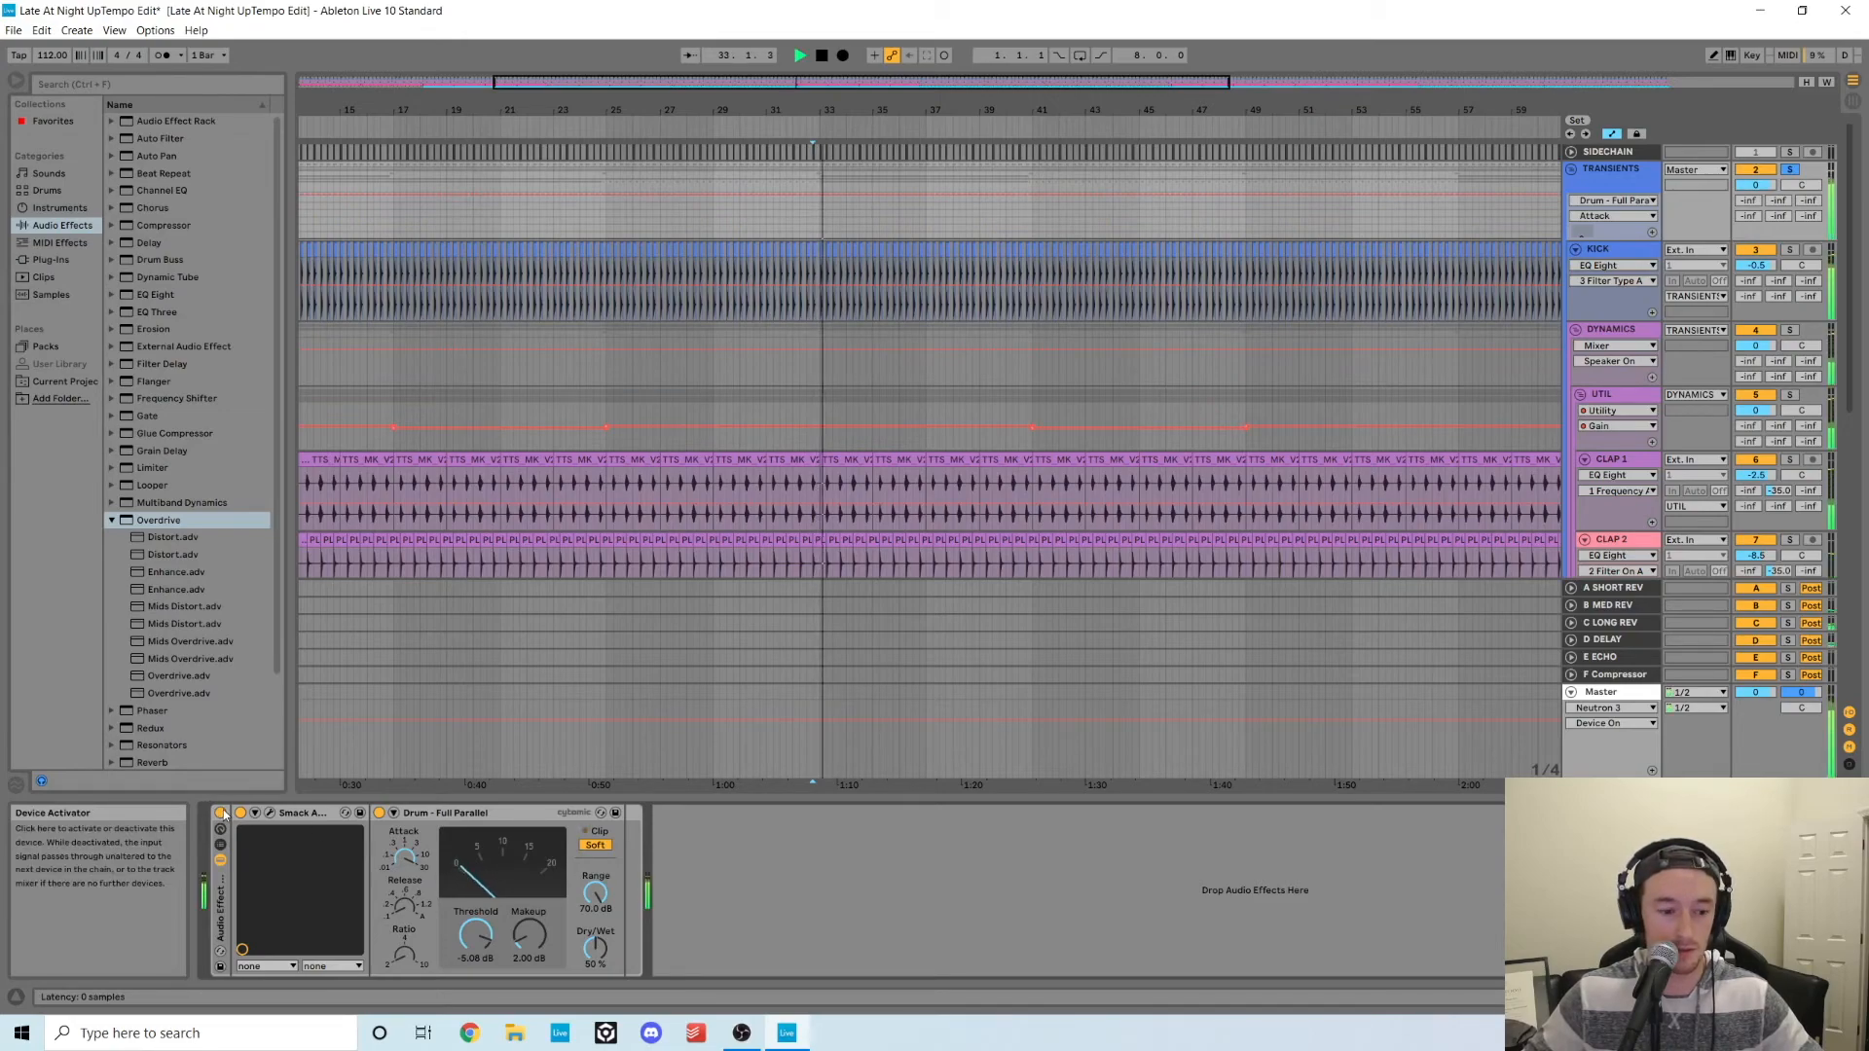
{"action": "left_click", "coordinate": [222, 813]}
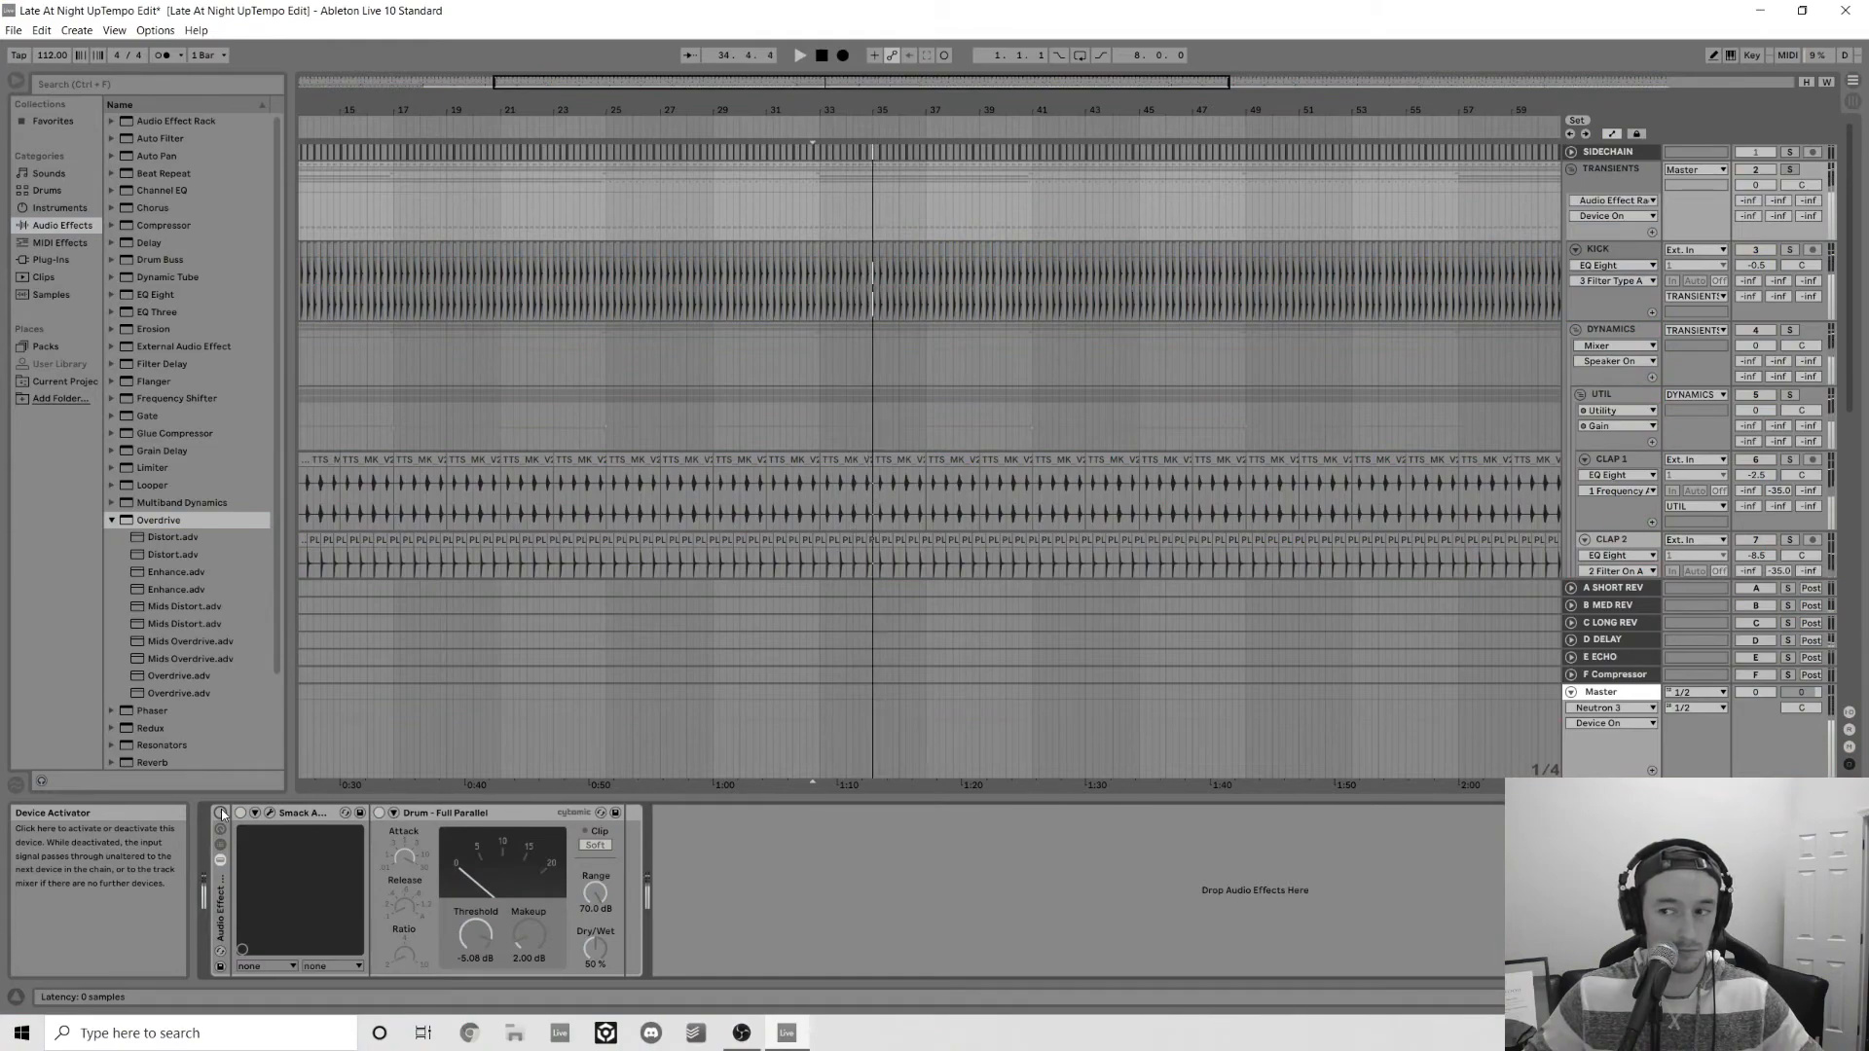
{"action": "left_click", "coordinate": [222, 813]}
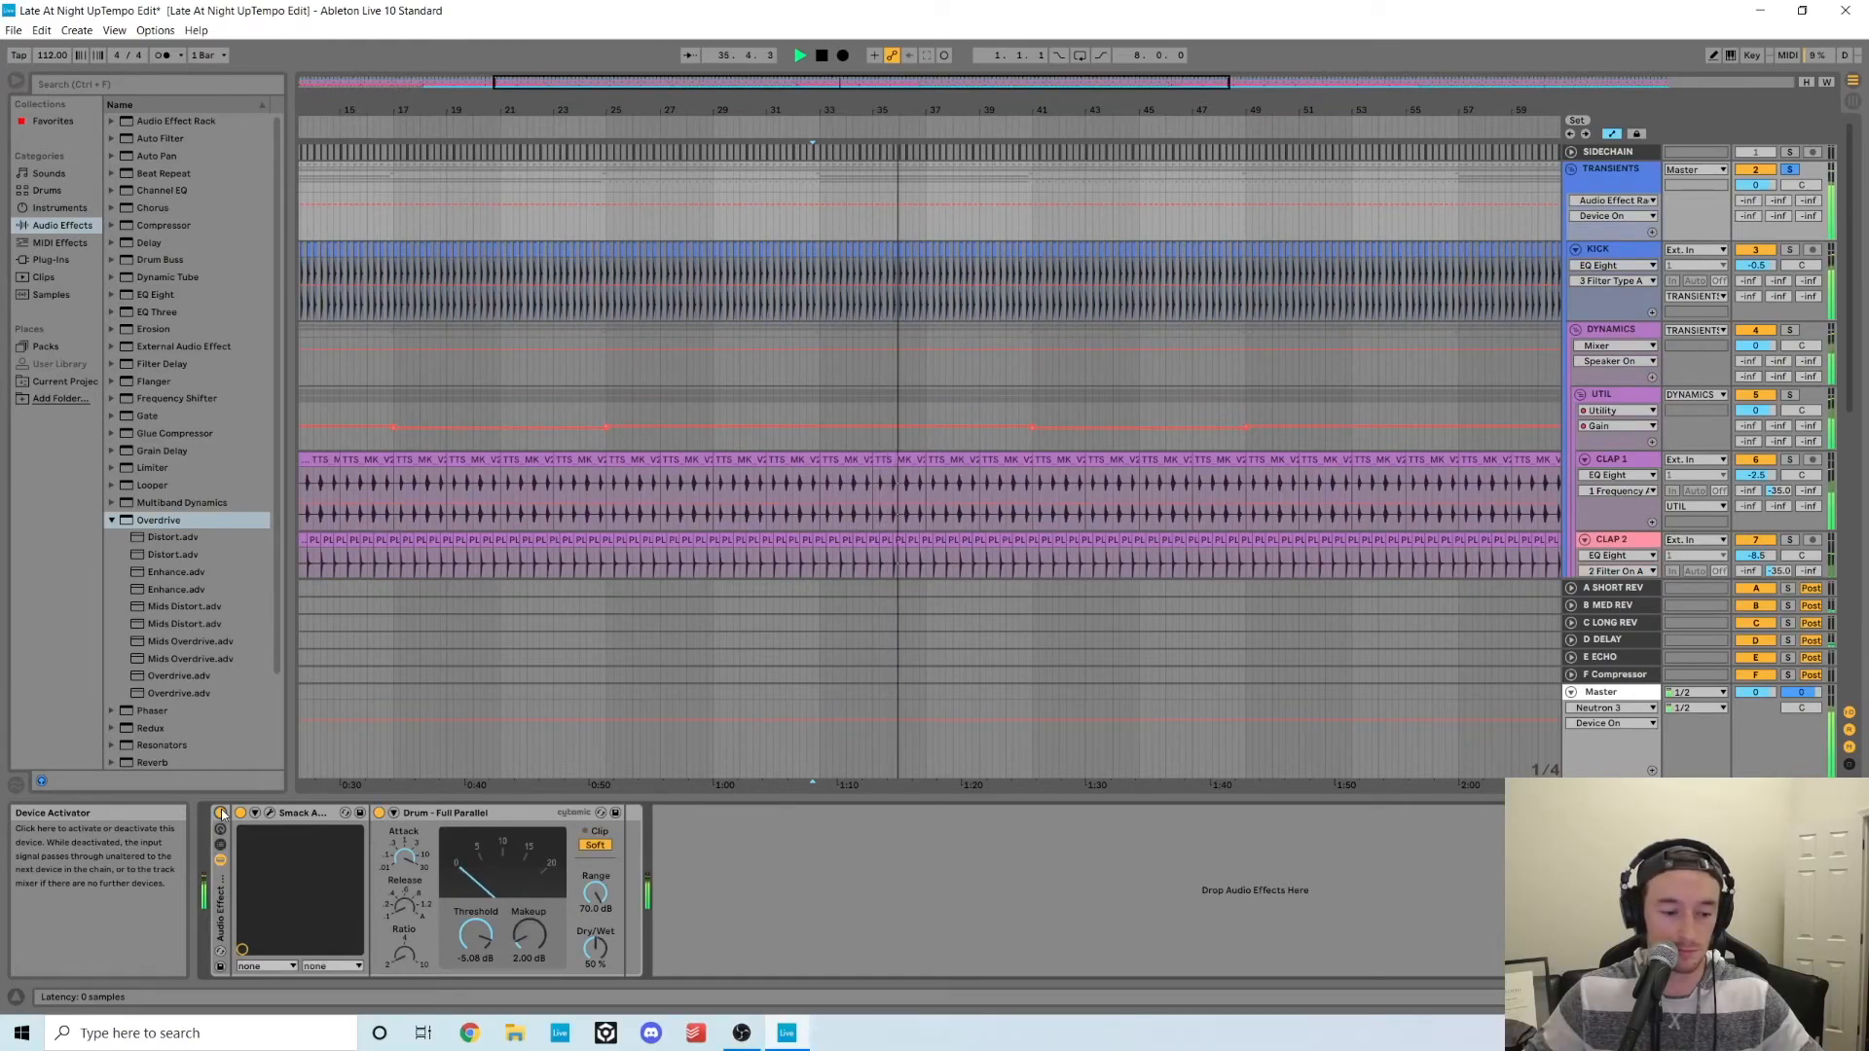
- Display the EQ Eight on the KICK track and place the insert marker at 32.4.1
{"action": "left_click", "coordinate": [731, 368]}
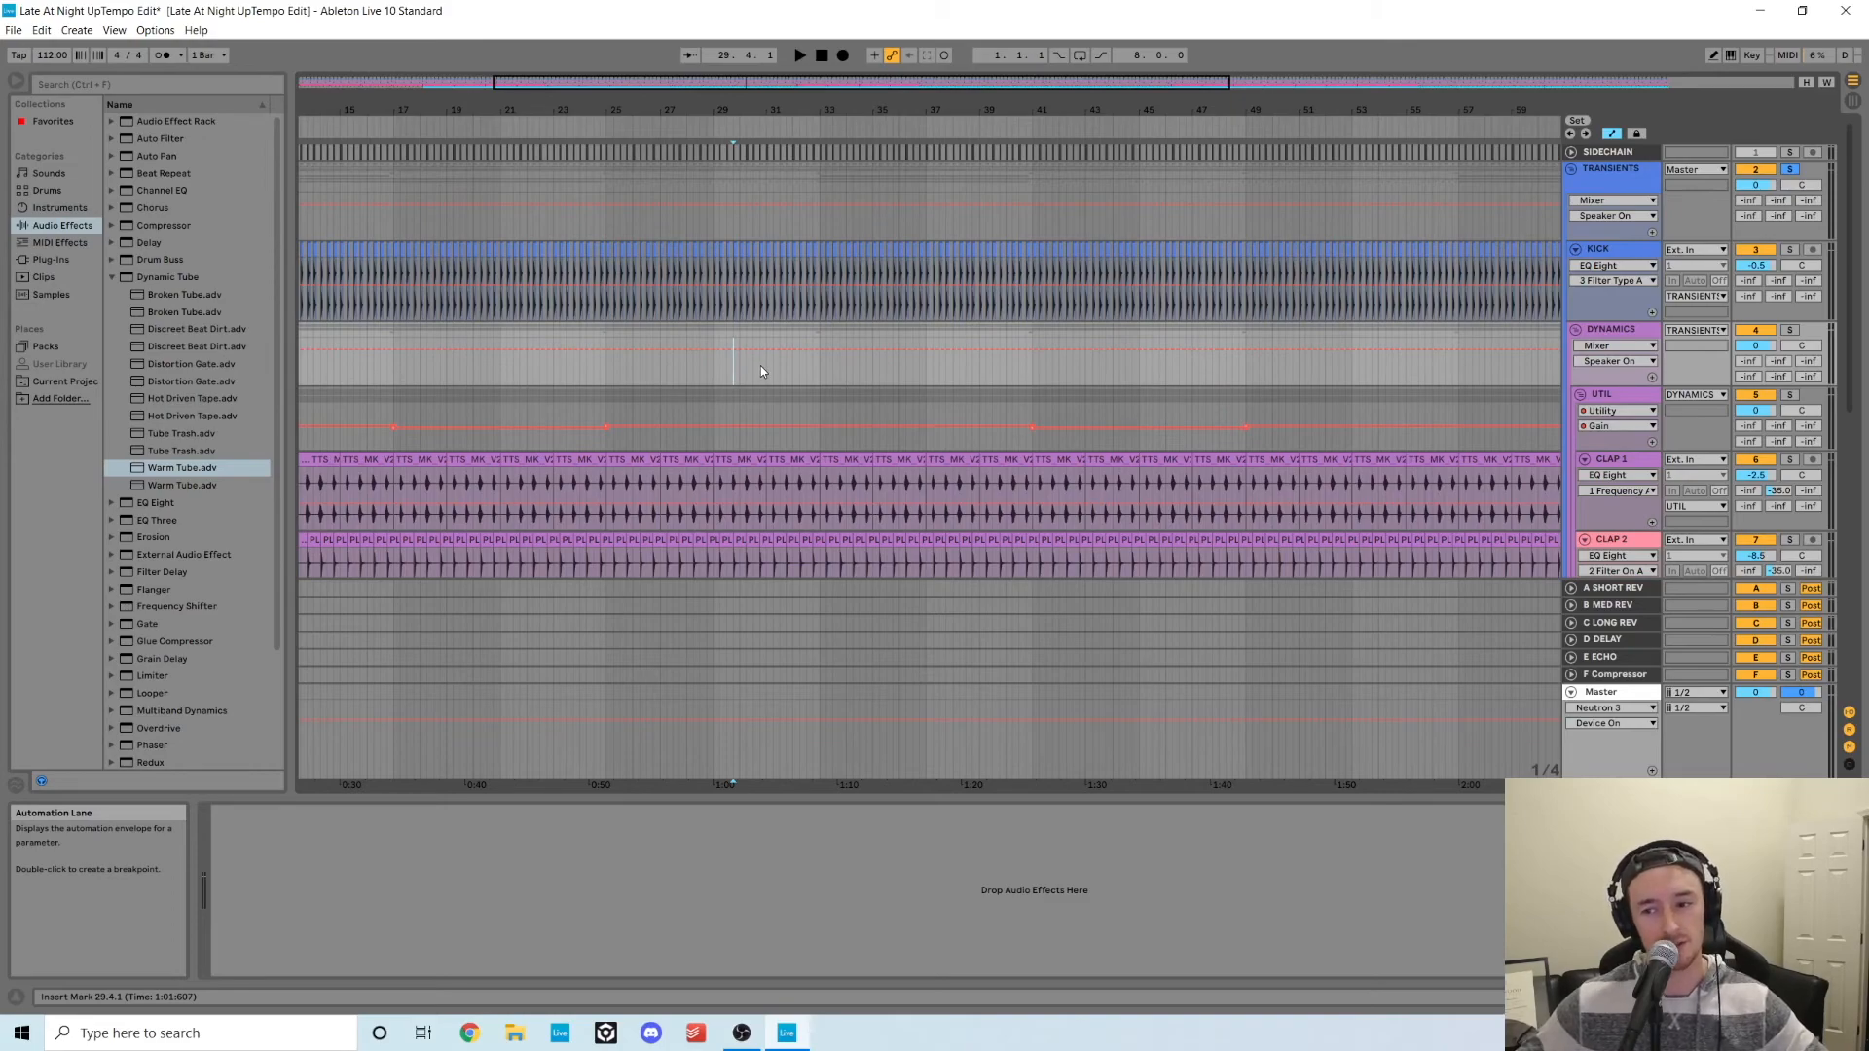
{"action": "left_click", "coordinate": [819, 265]}
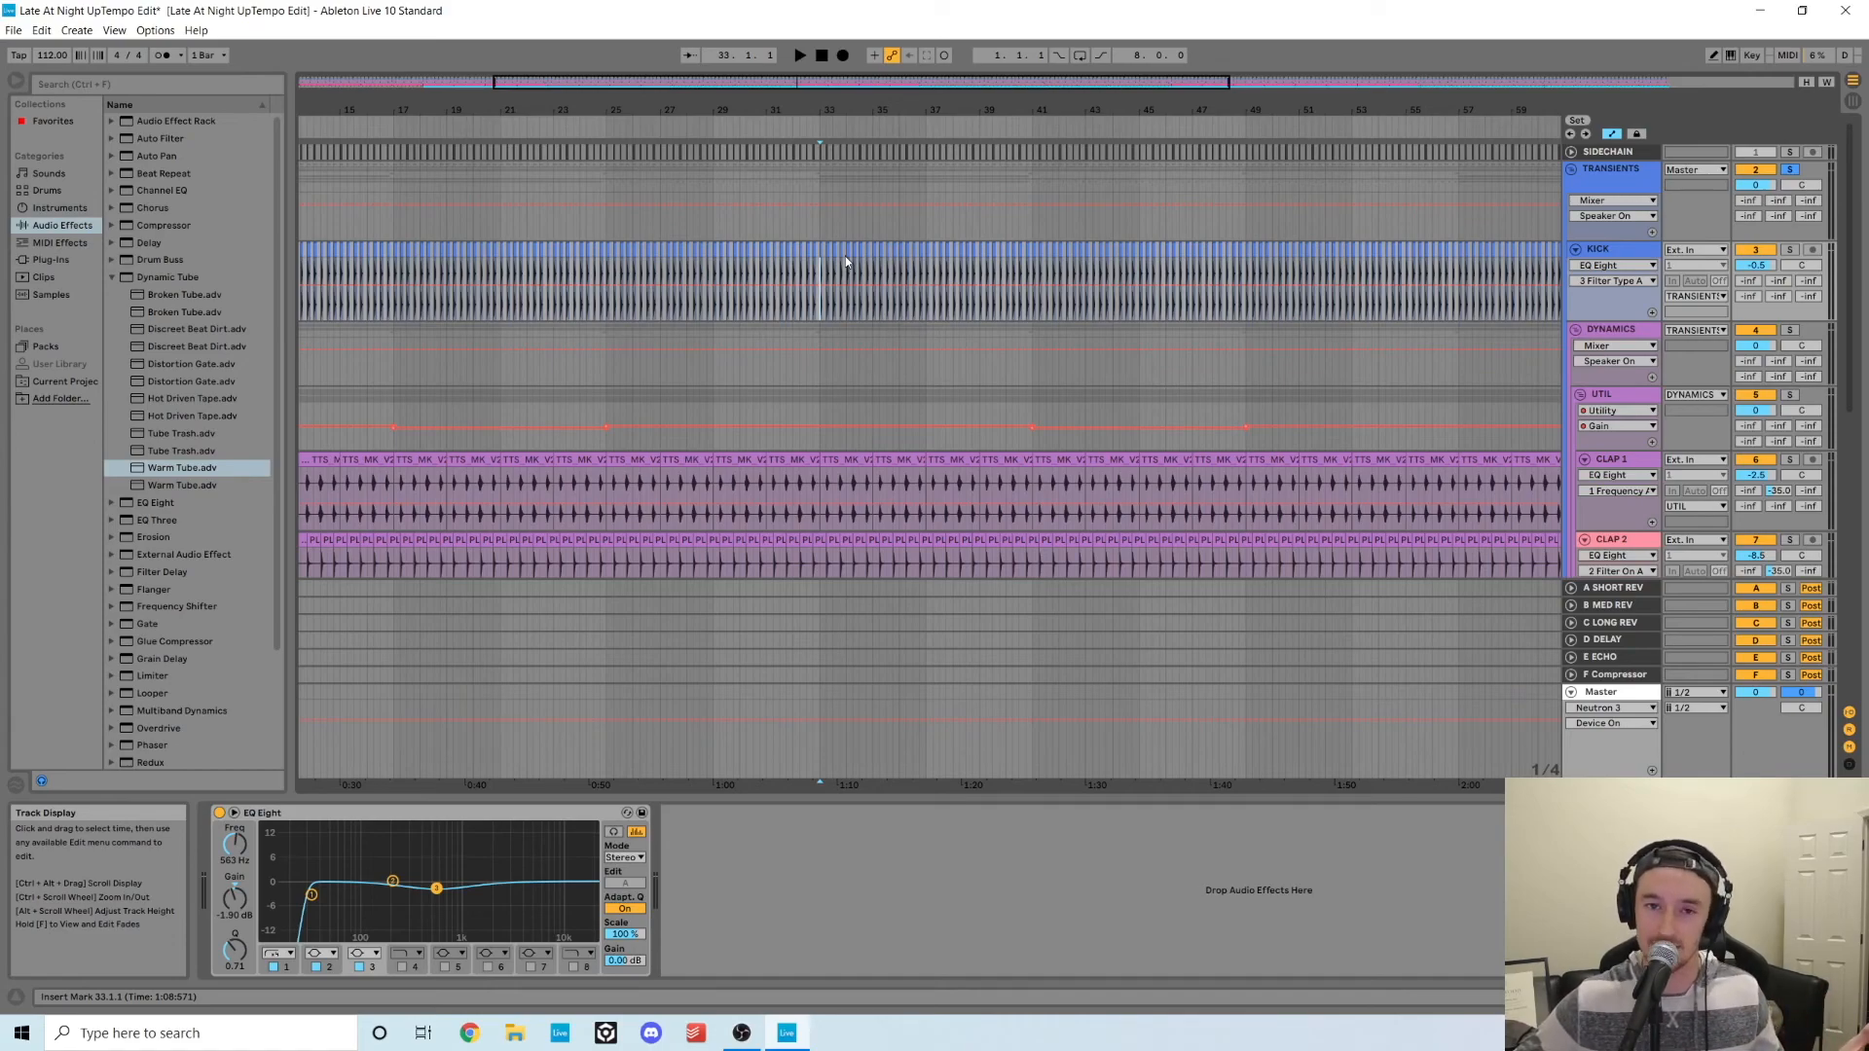
{"action": "key", "text": "Left"}
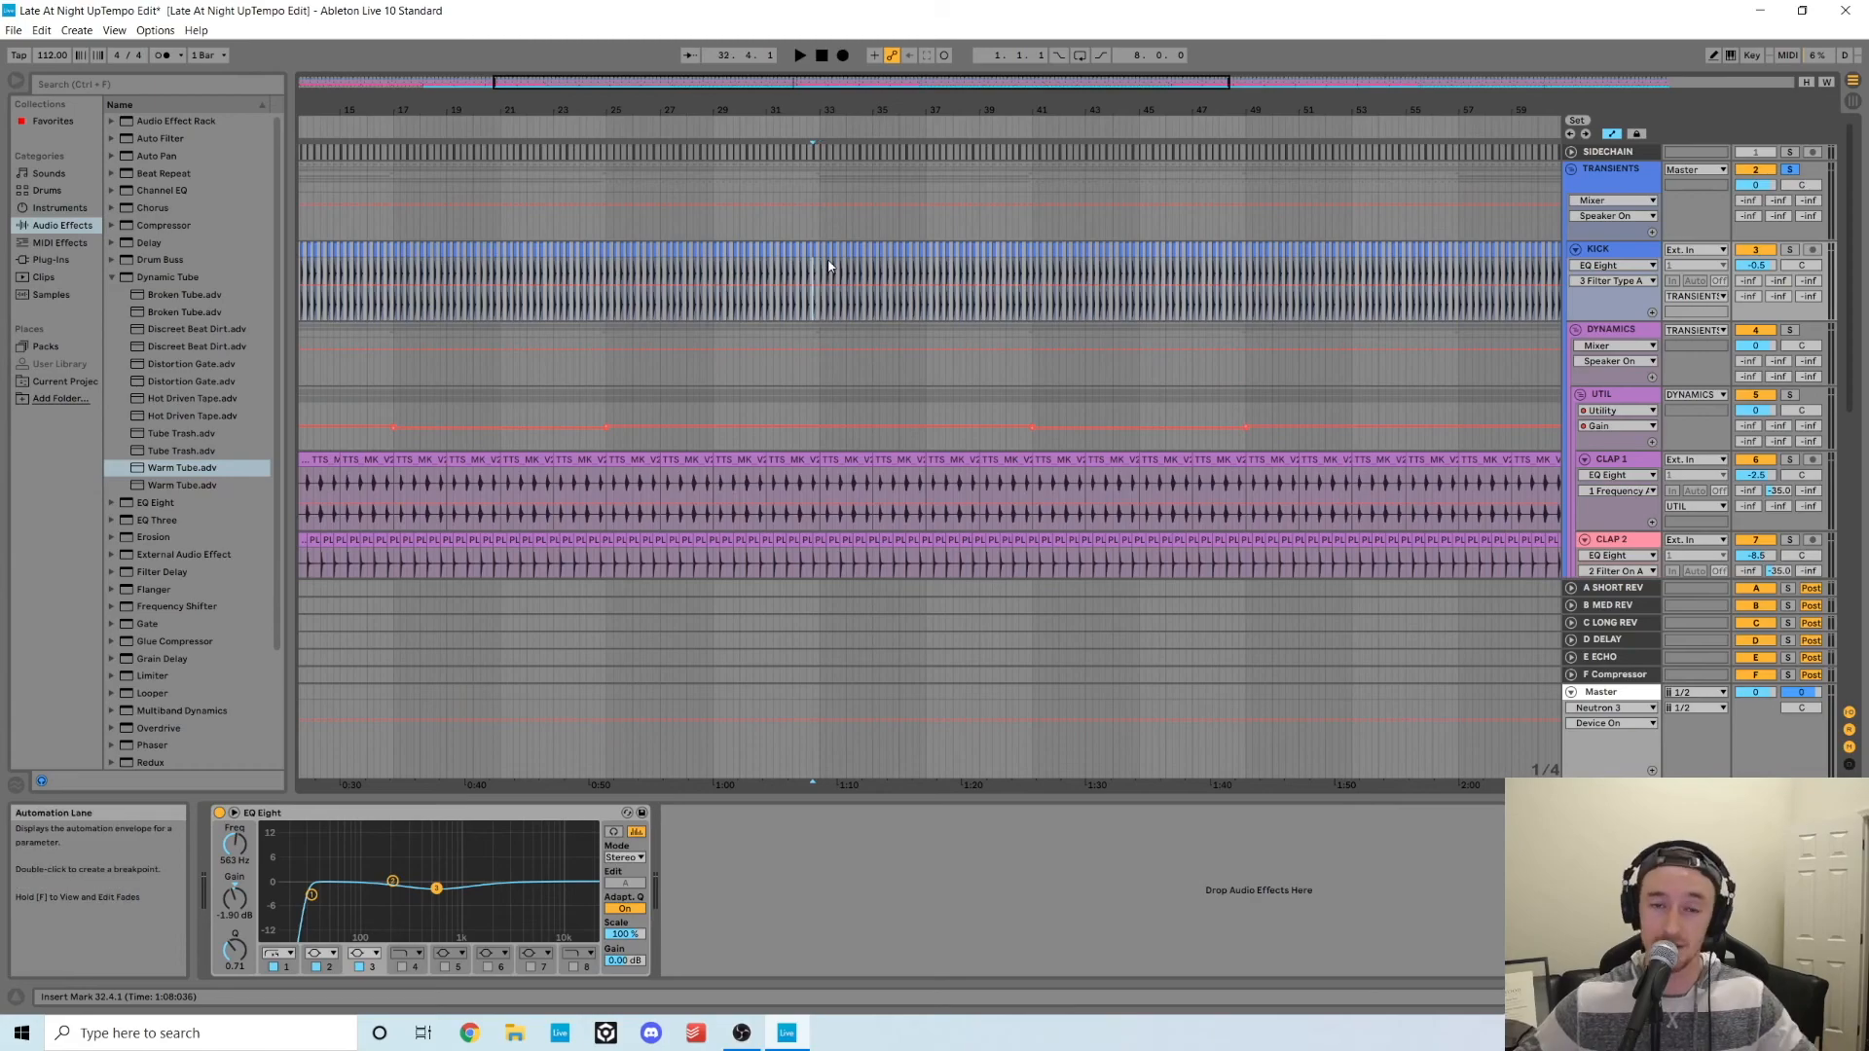